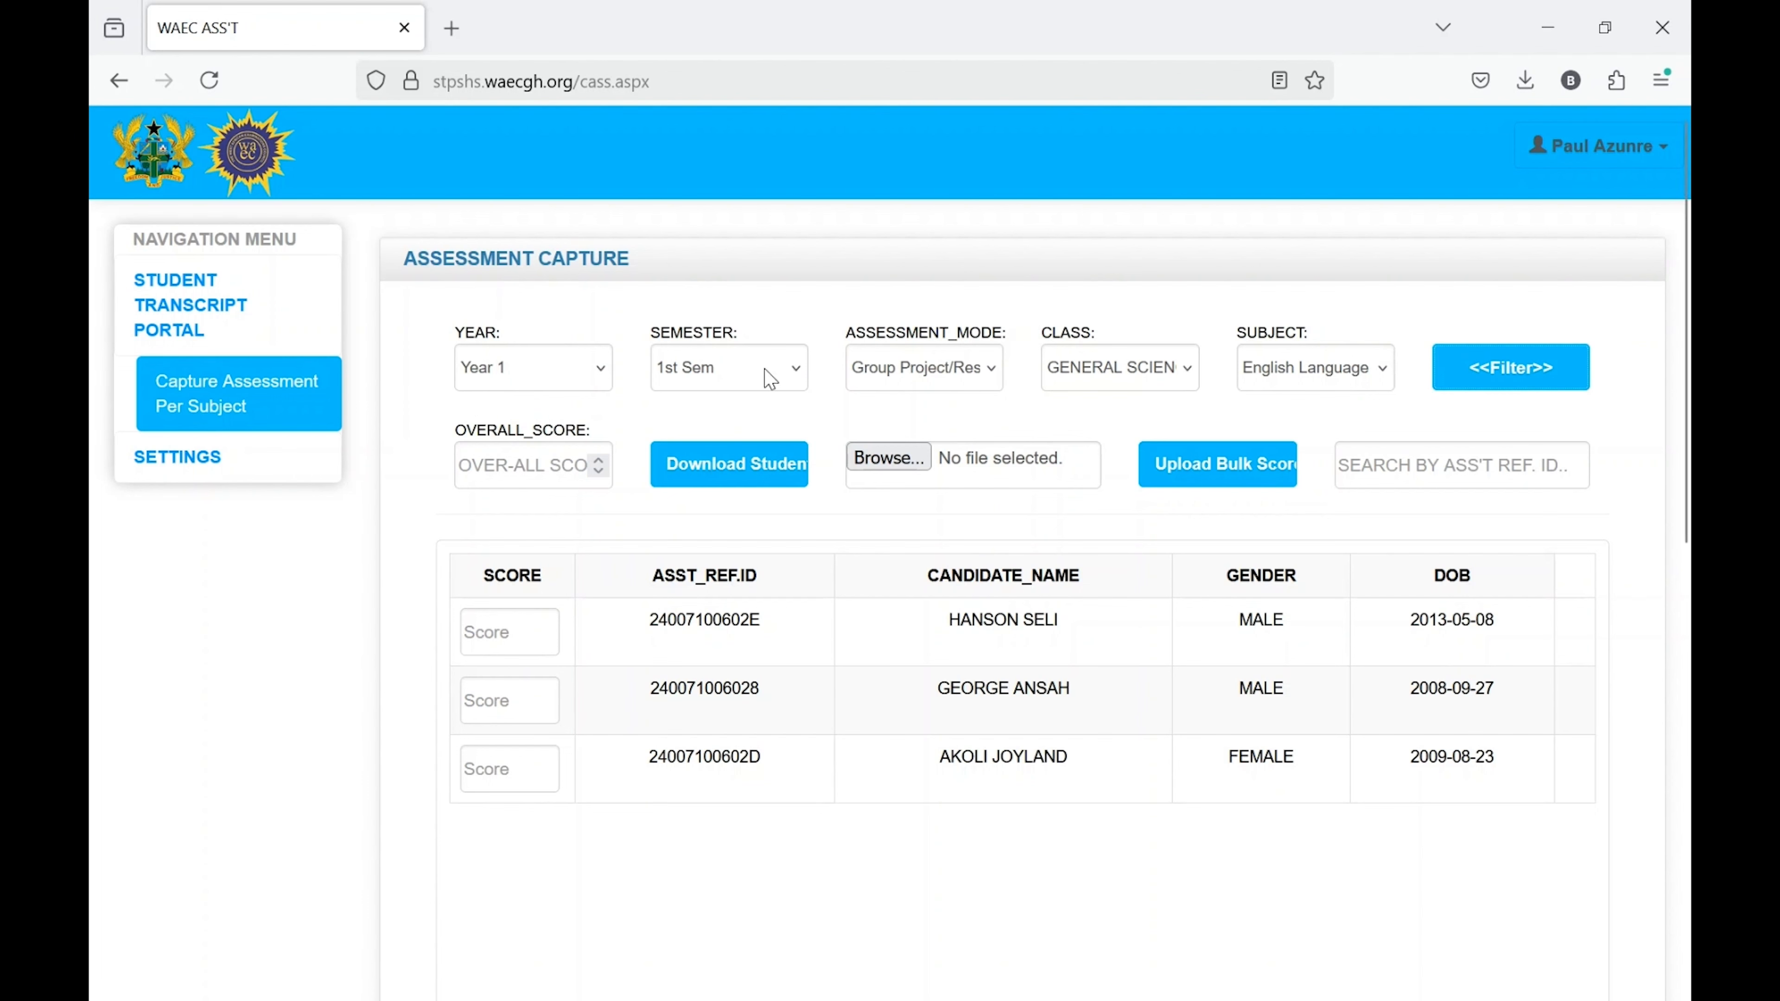
Download the student data file, open StudentData(3).xlsm in Excel, and enable editing and its macro content.
left_click(747, 489)
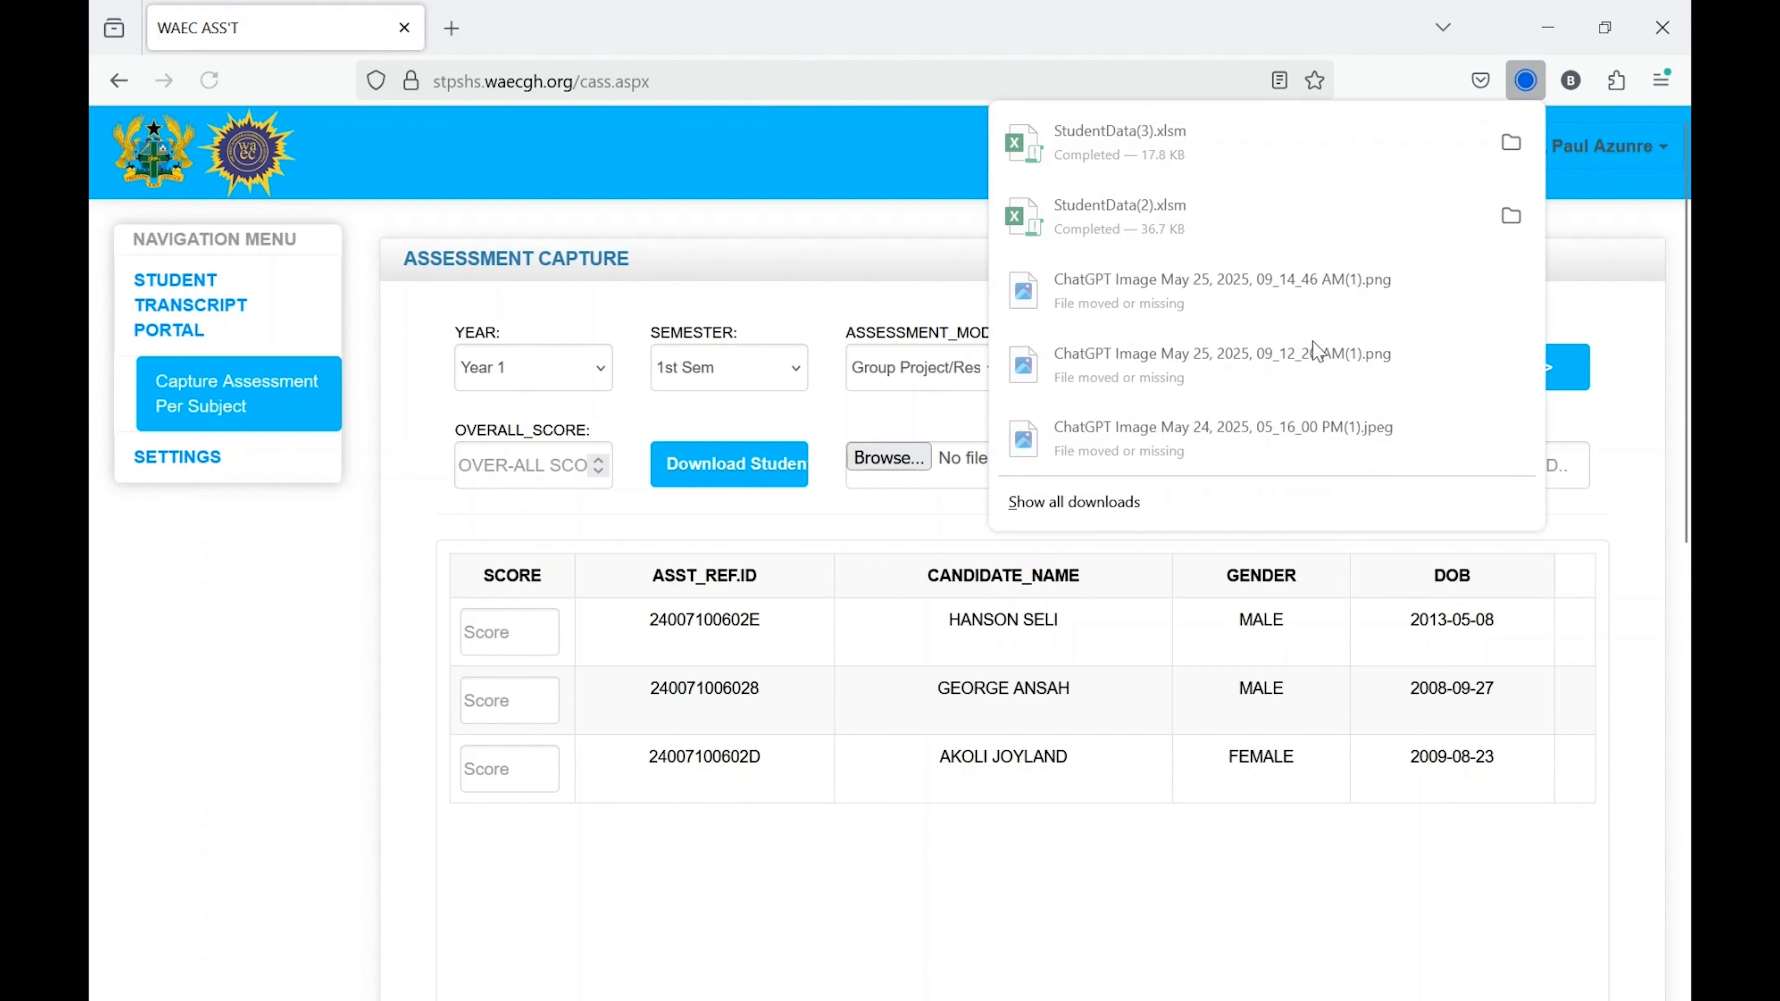
left_click(1241, 141)
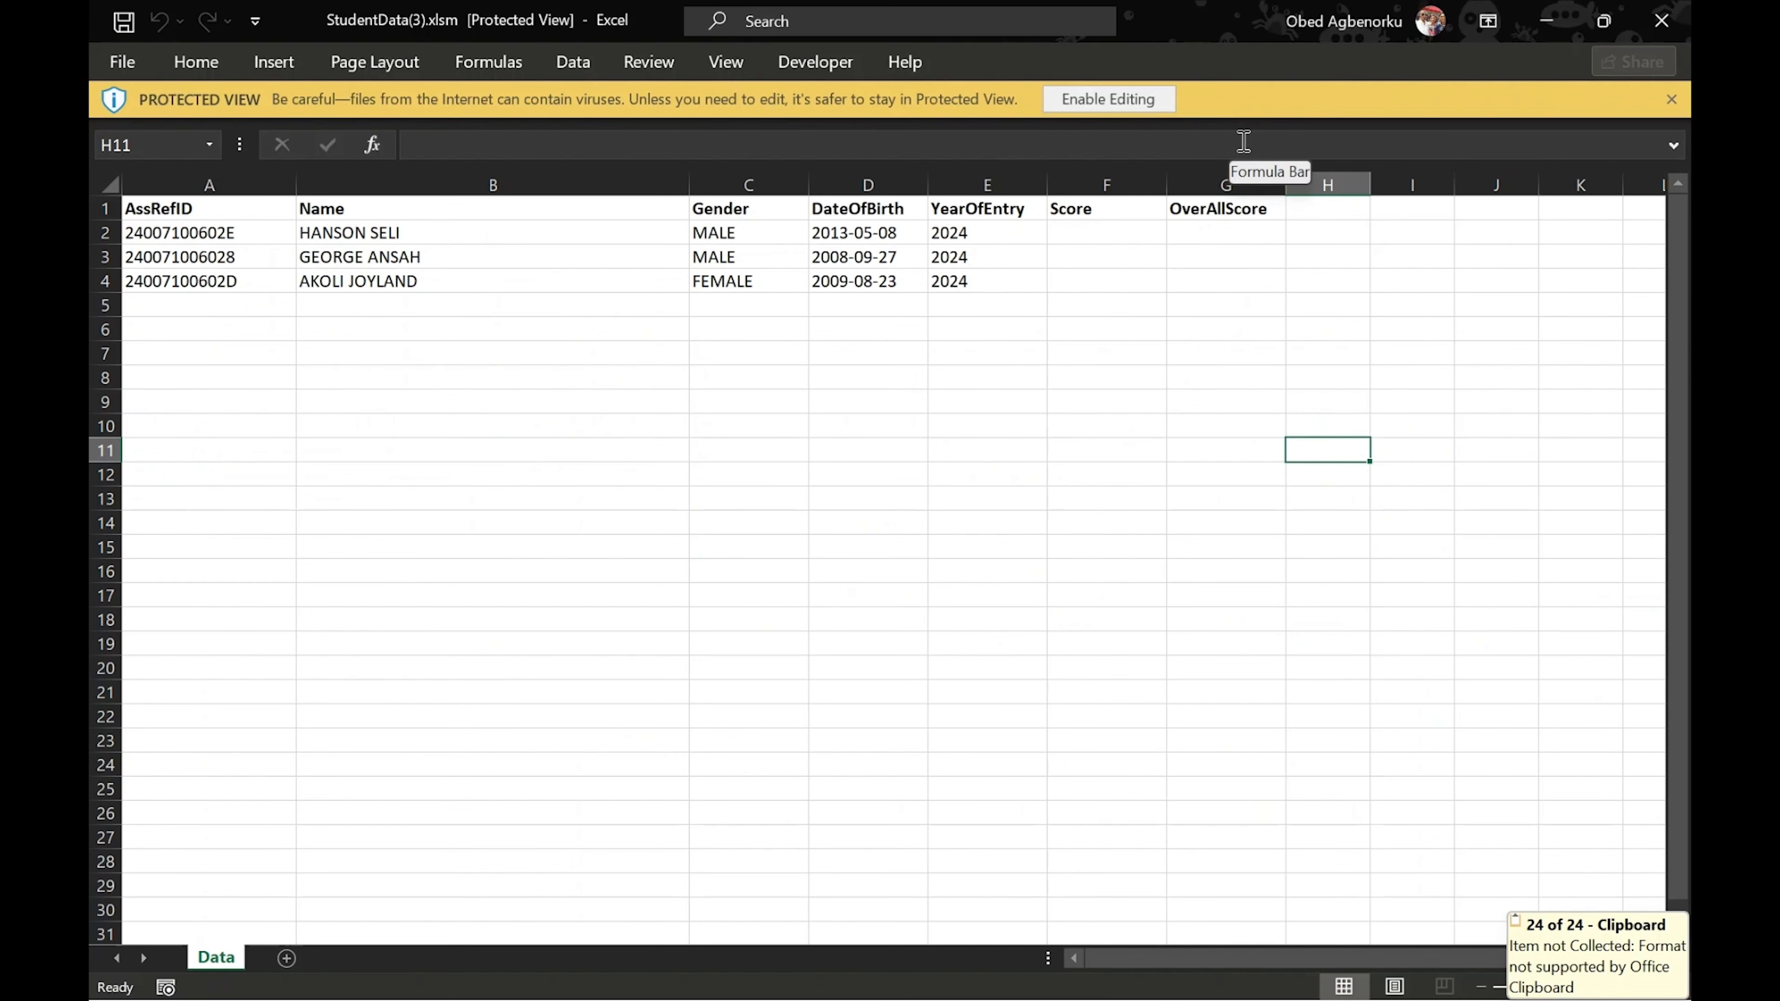
left_click(1098, 106)
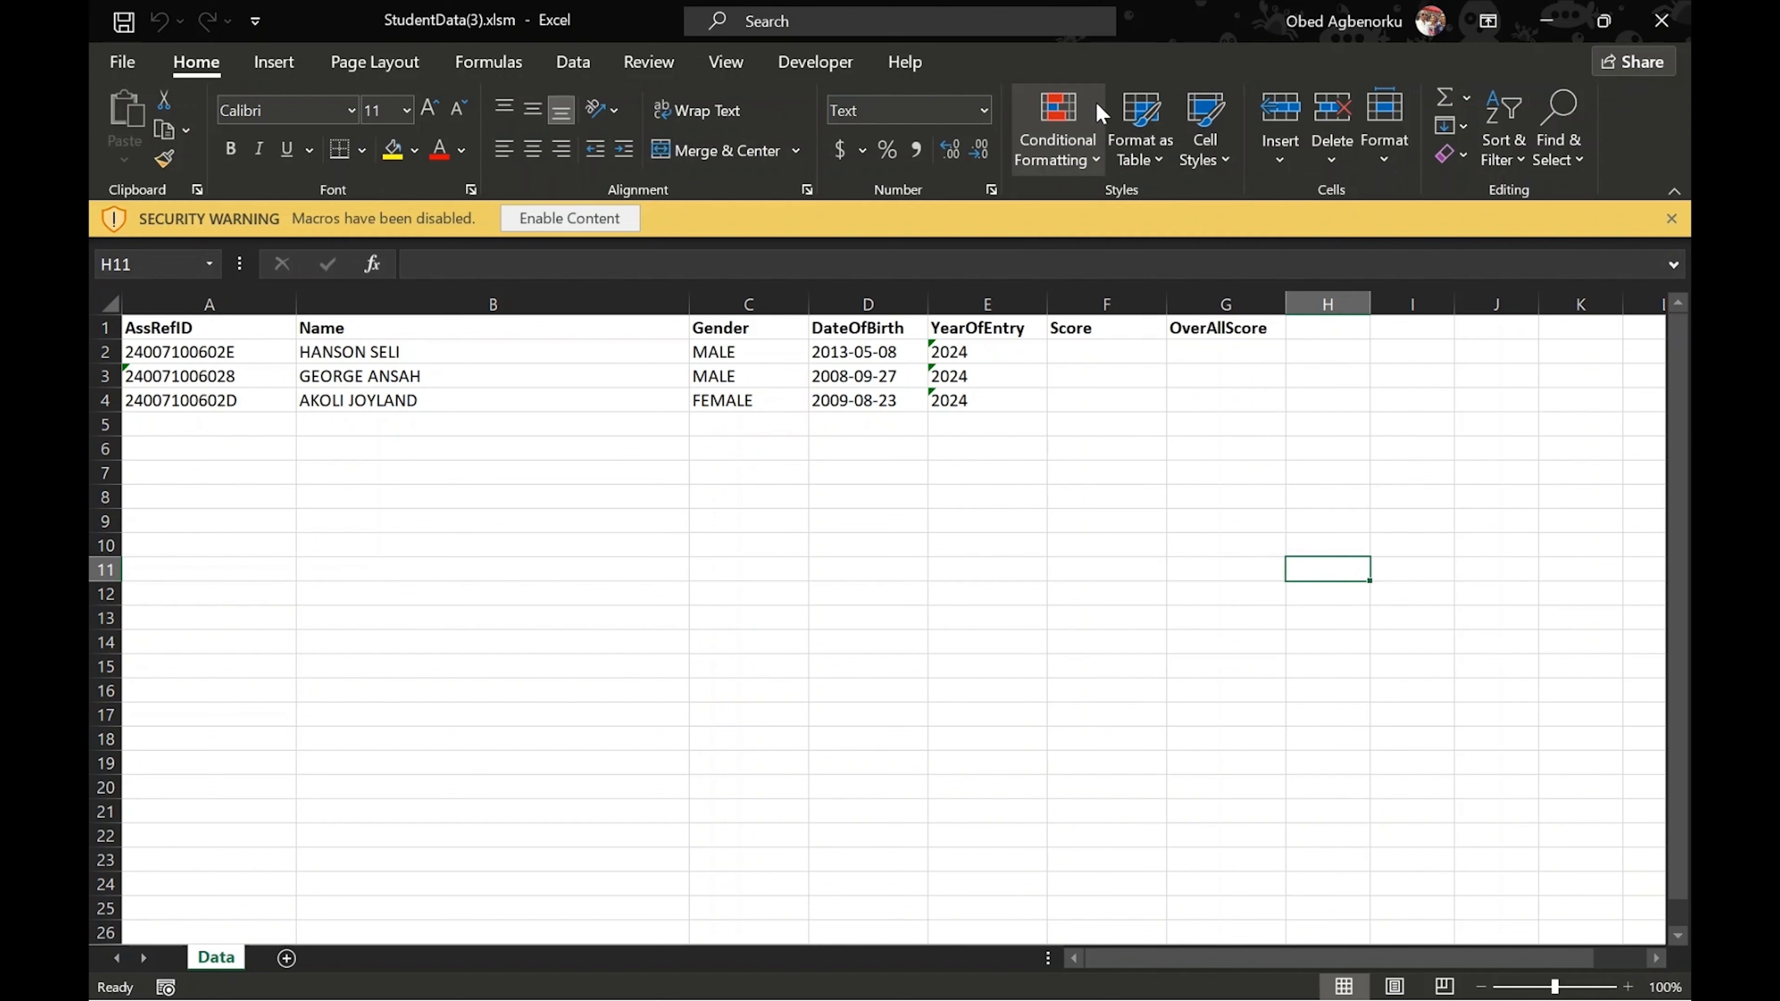
left_click(617, 219)
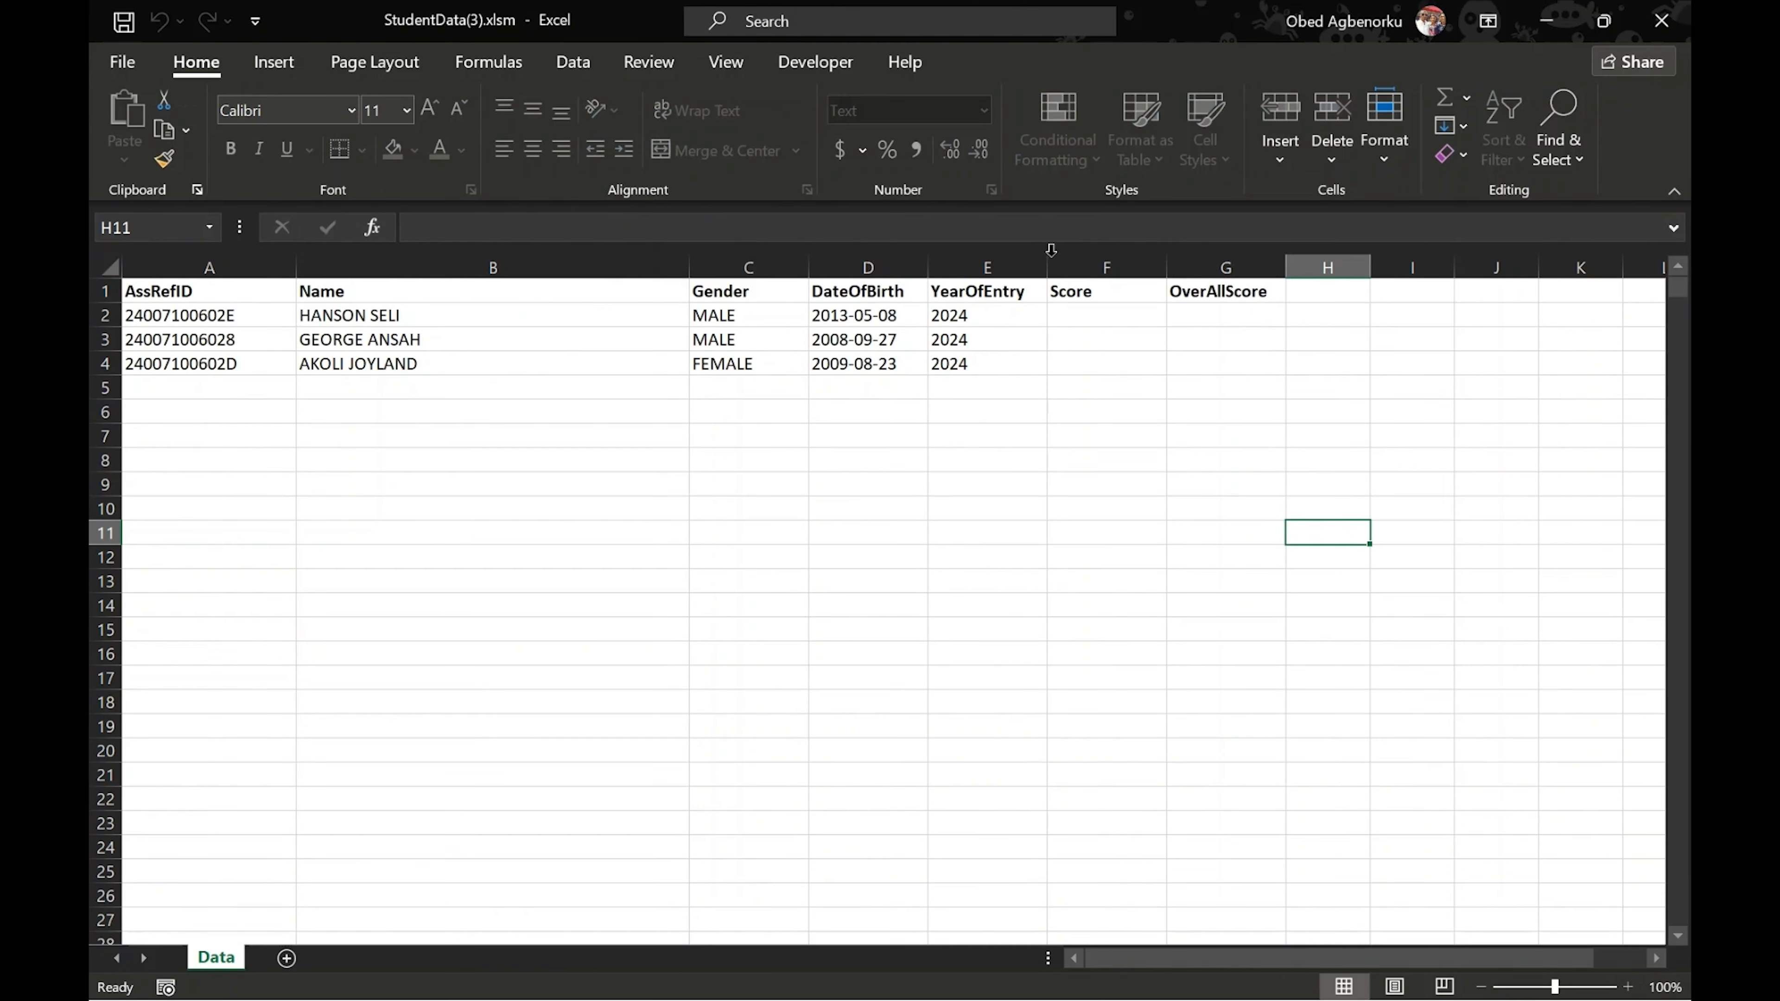
Examine the input validation notes on the cells of the Score and OverAllScore columns.
left_click(1069, 323)
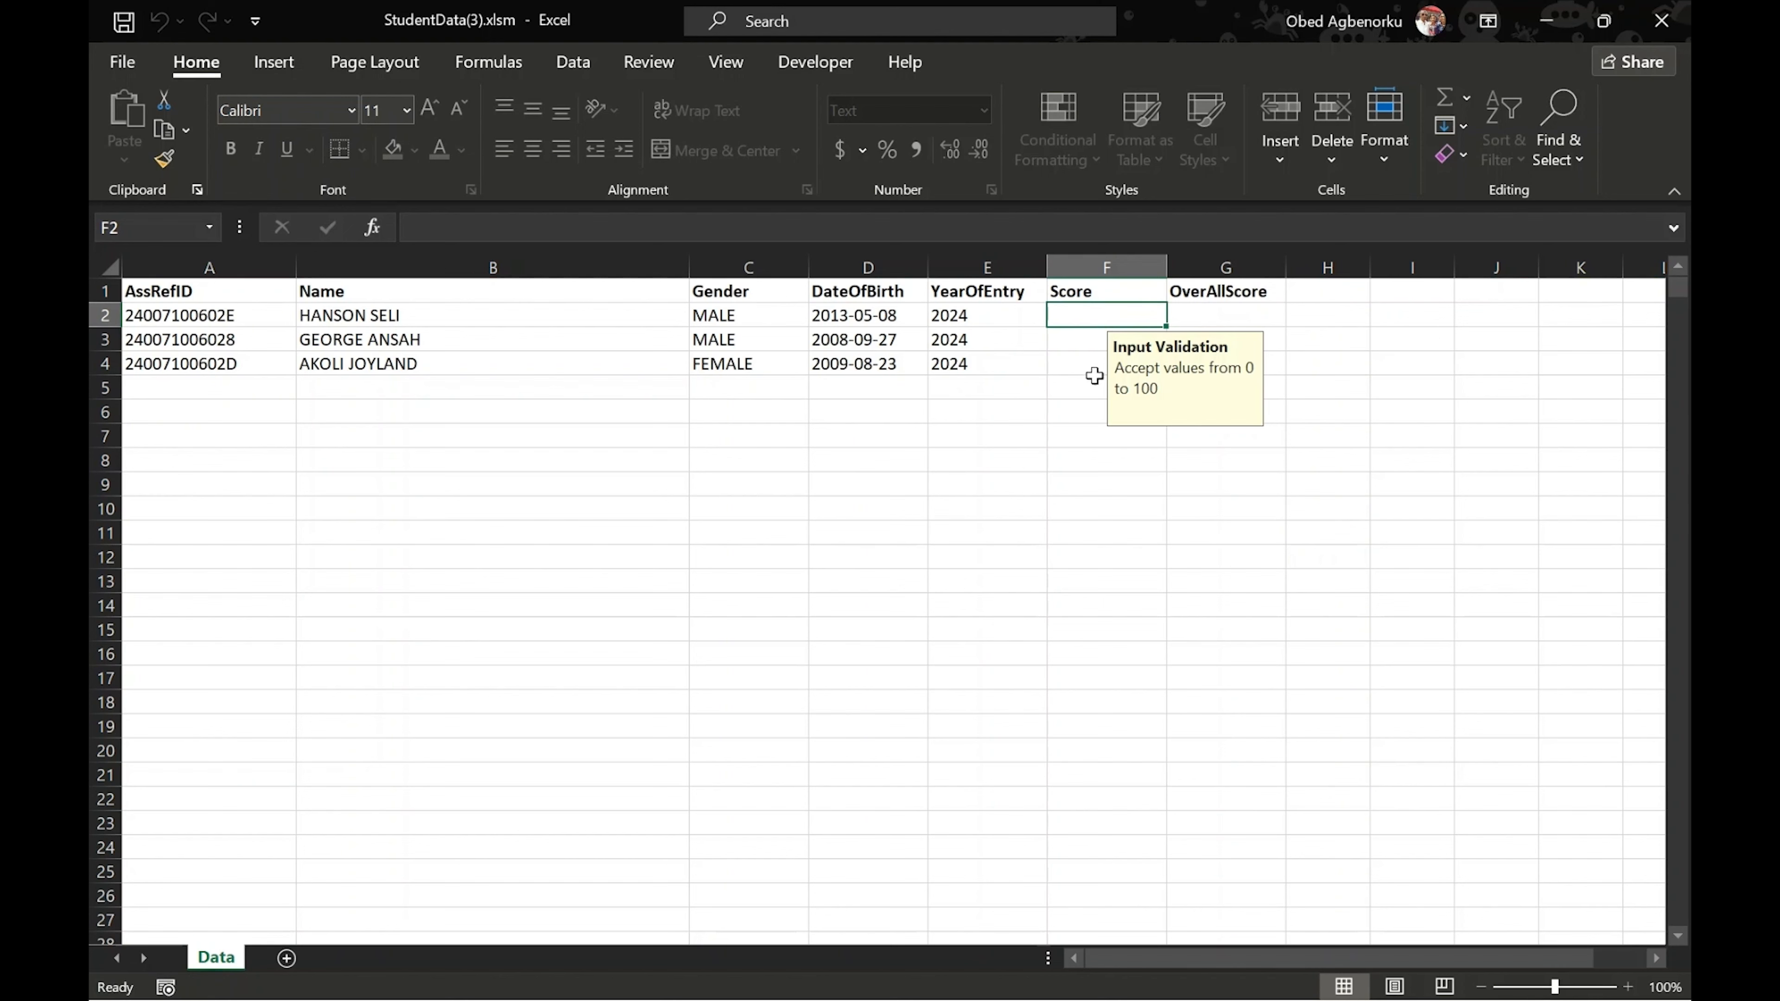
left_click(1070, 341)
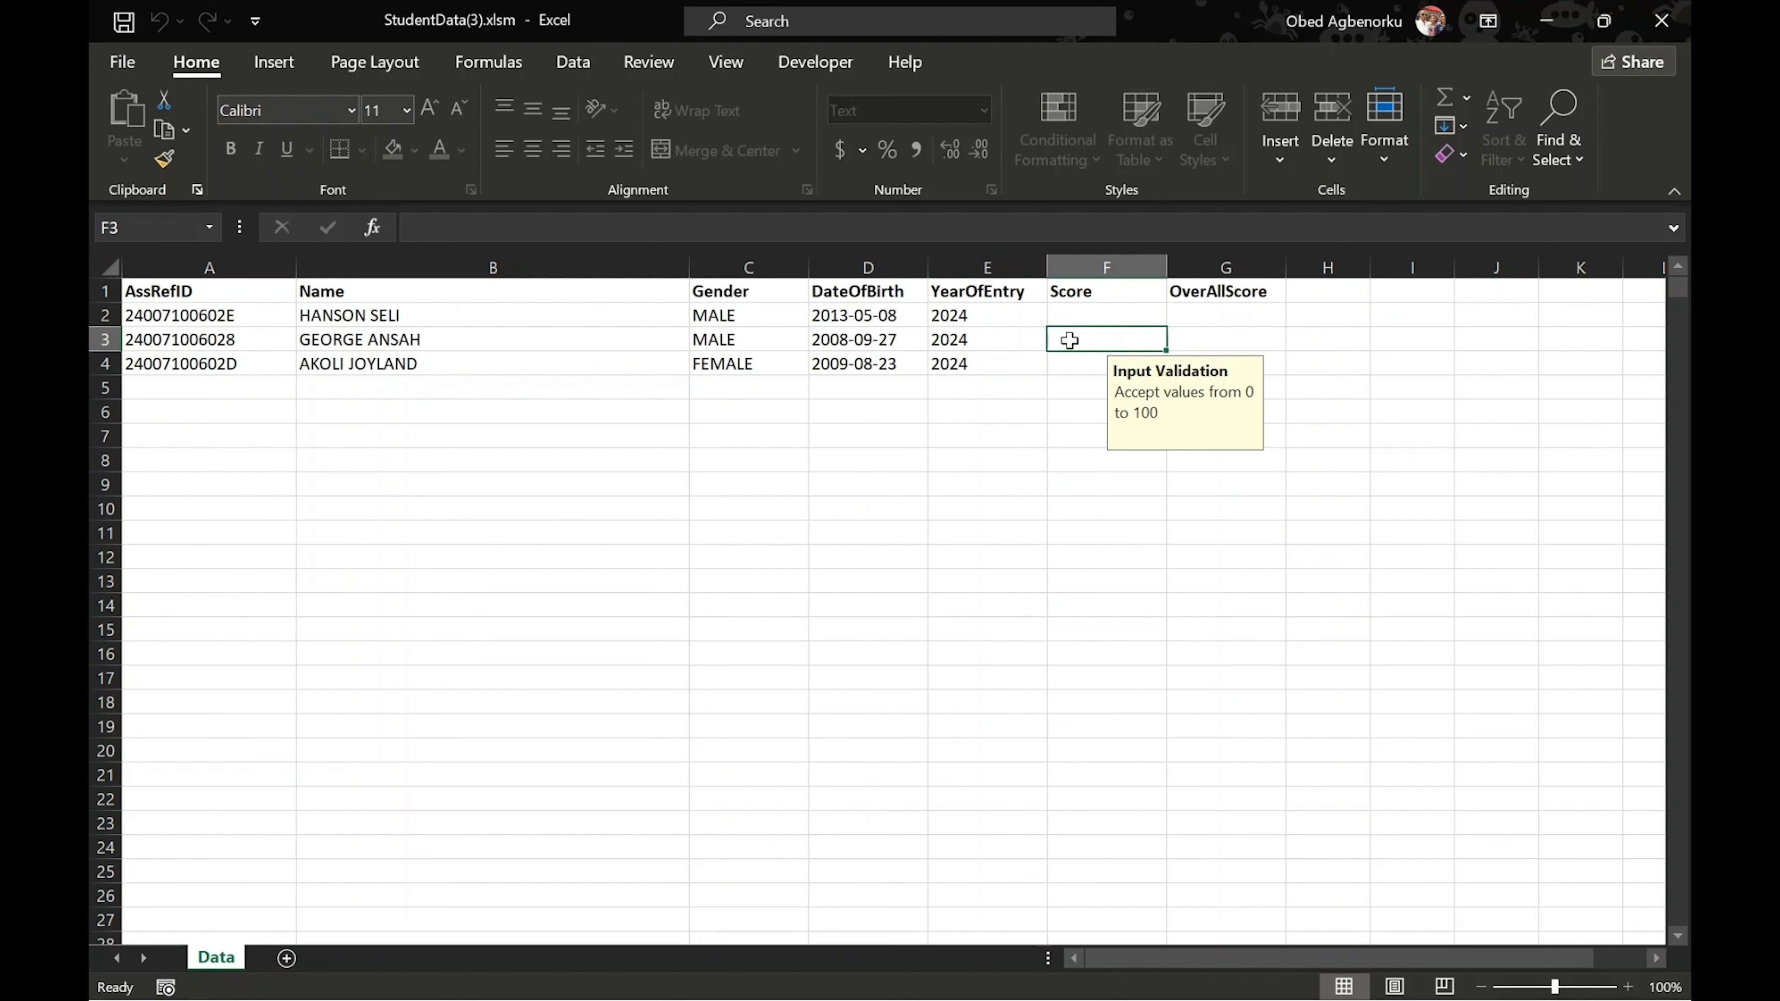
left_click(1231, 319)
left_click(1227, 359)
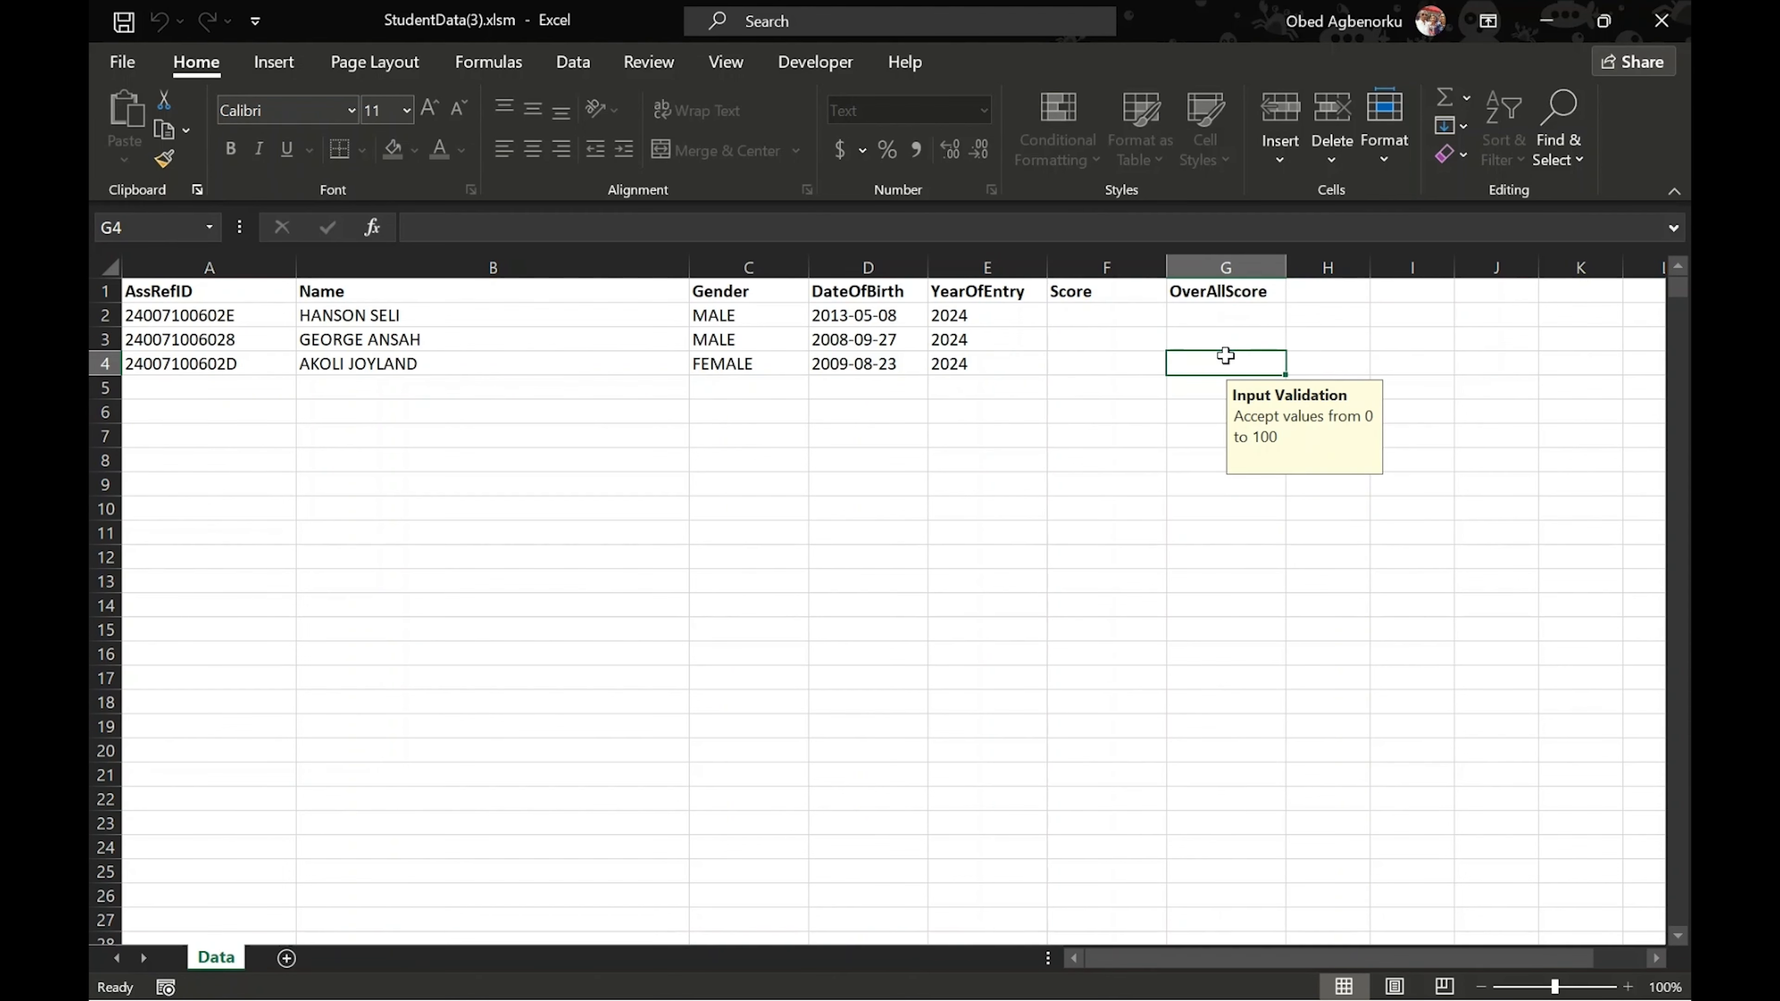
left_click(1202, 311)
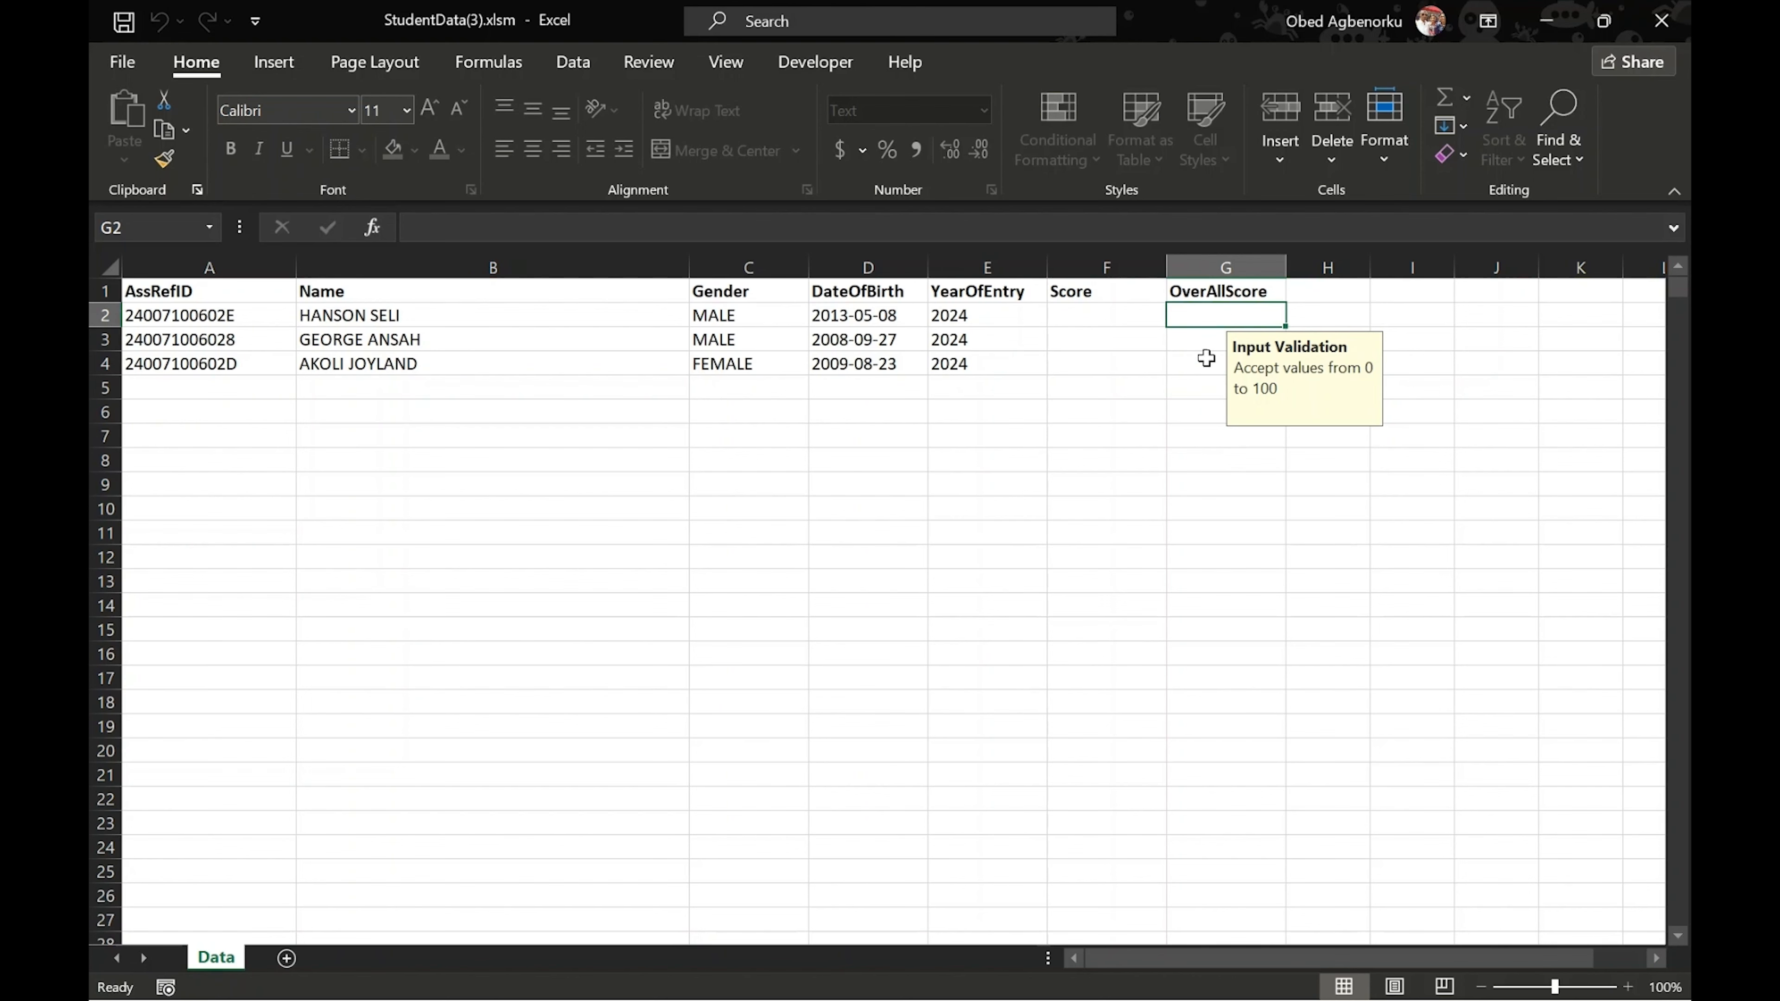
left_click(1087, 316)
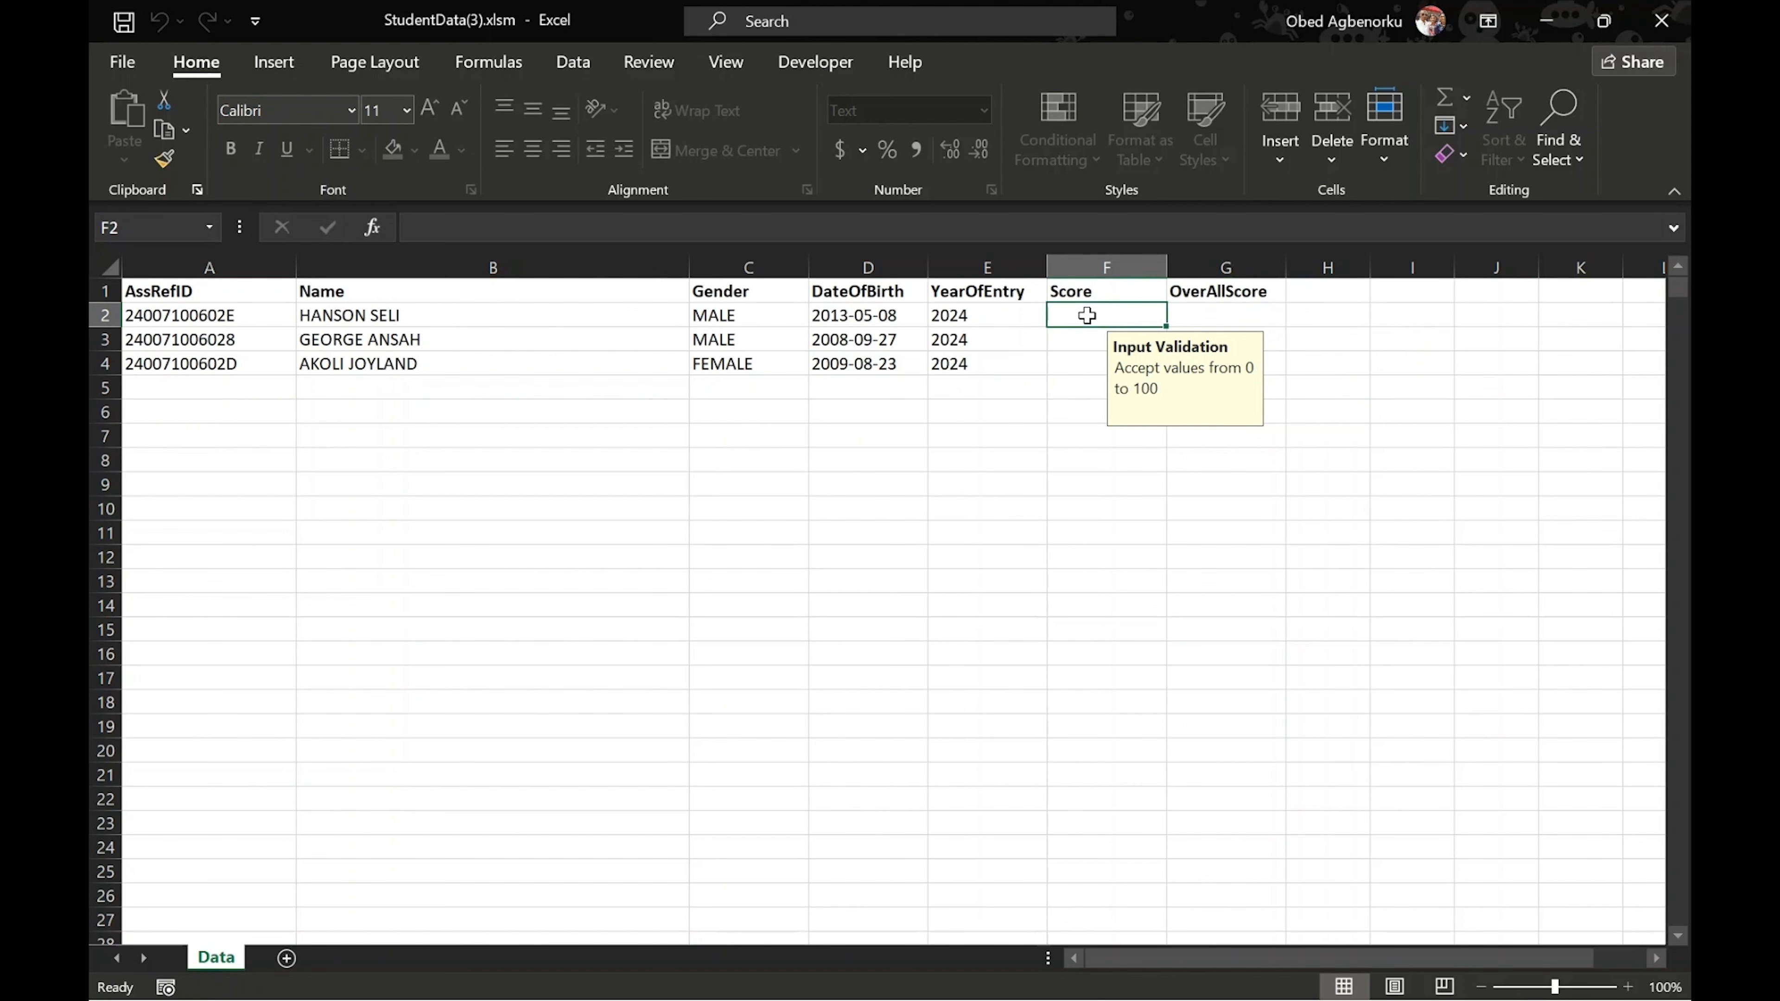
Try to clear the first student's name in cell B2 of the protected sheet.
left_click(148, 317)
left_click(378, 290)
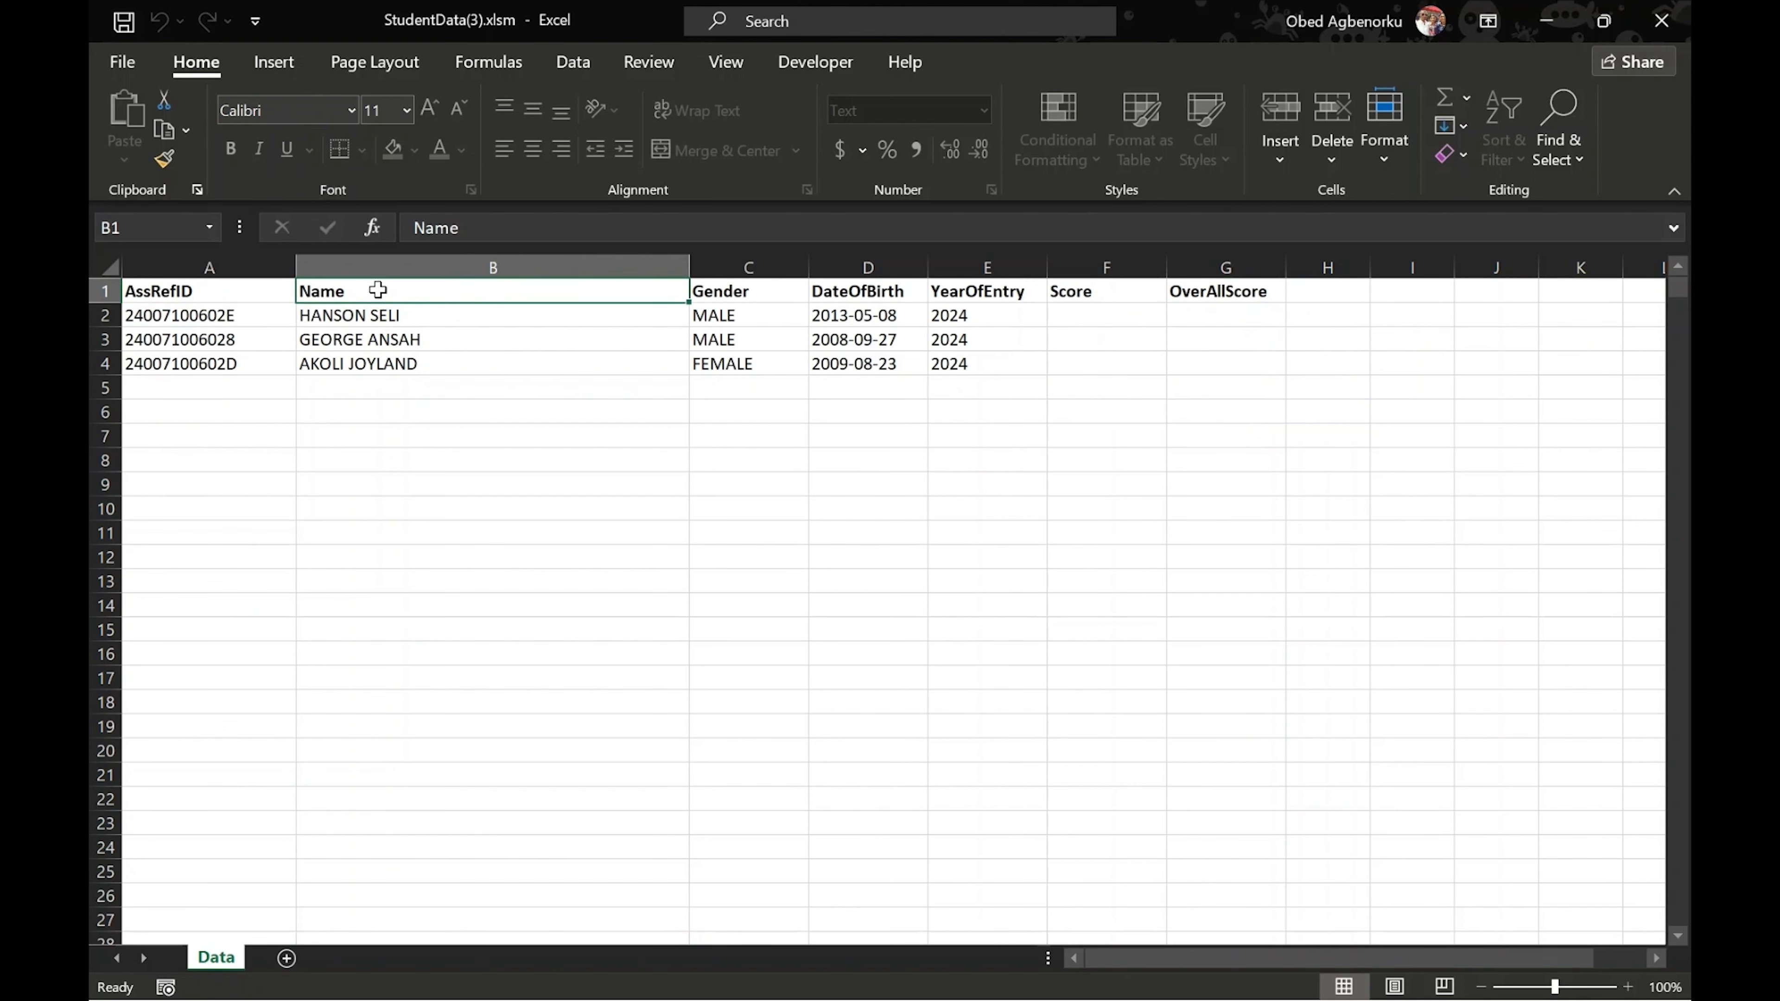
left_click(402, 338)
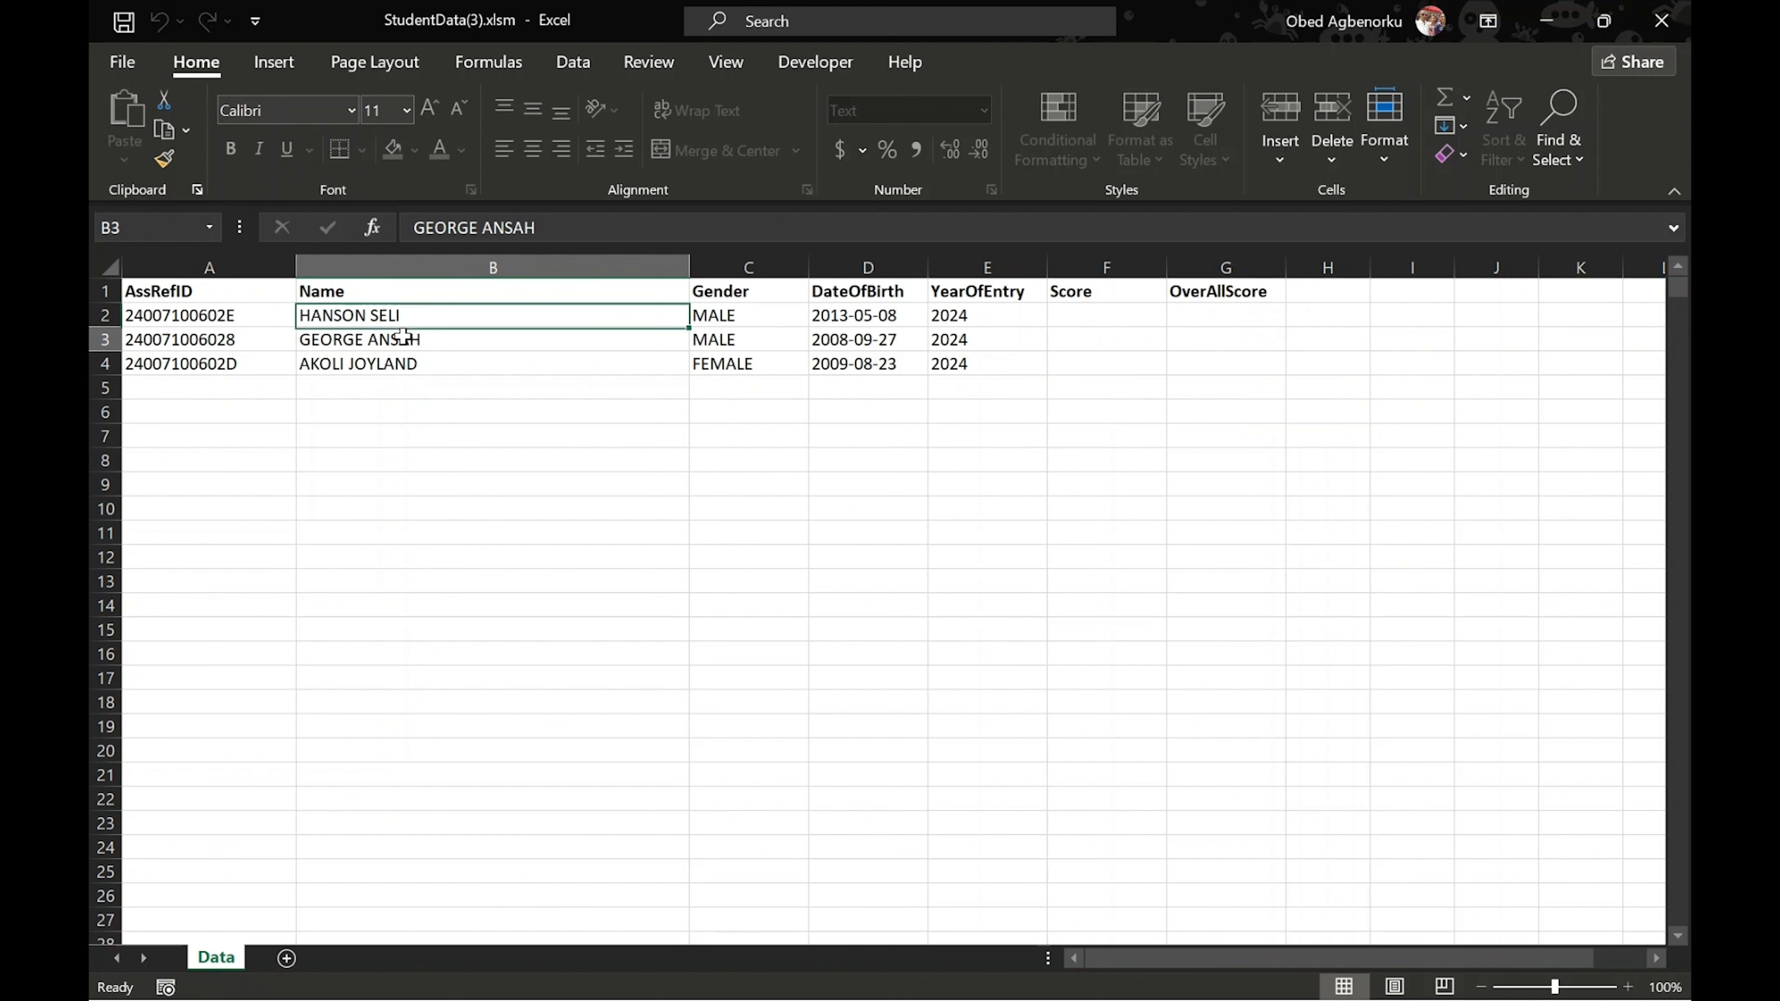
left_click(774, 309)
key("Left")
key("Delete")
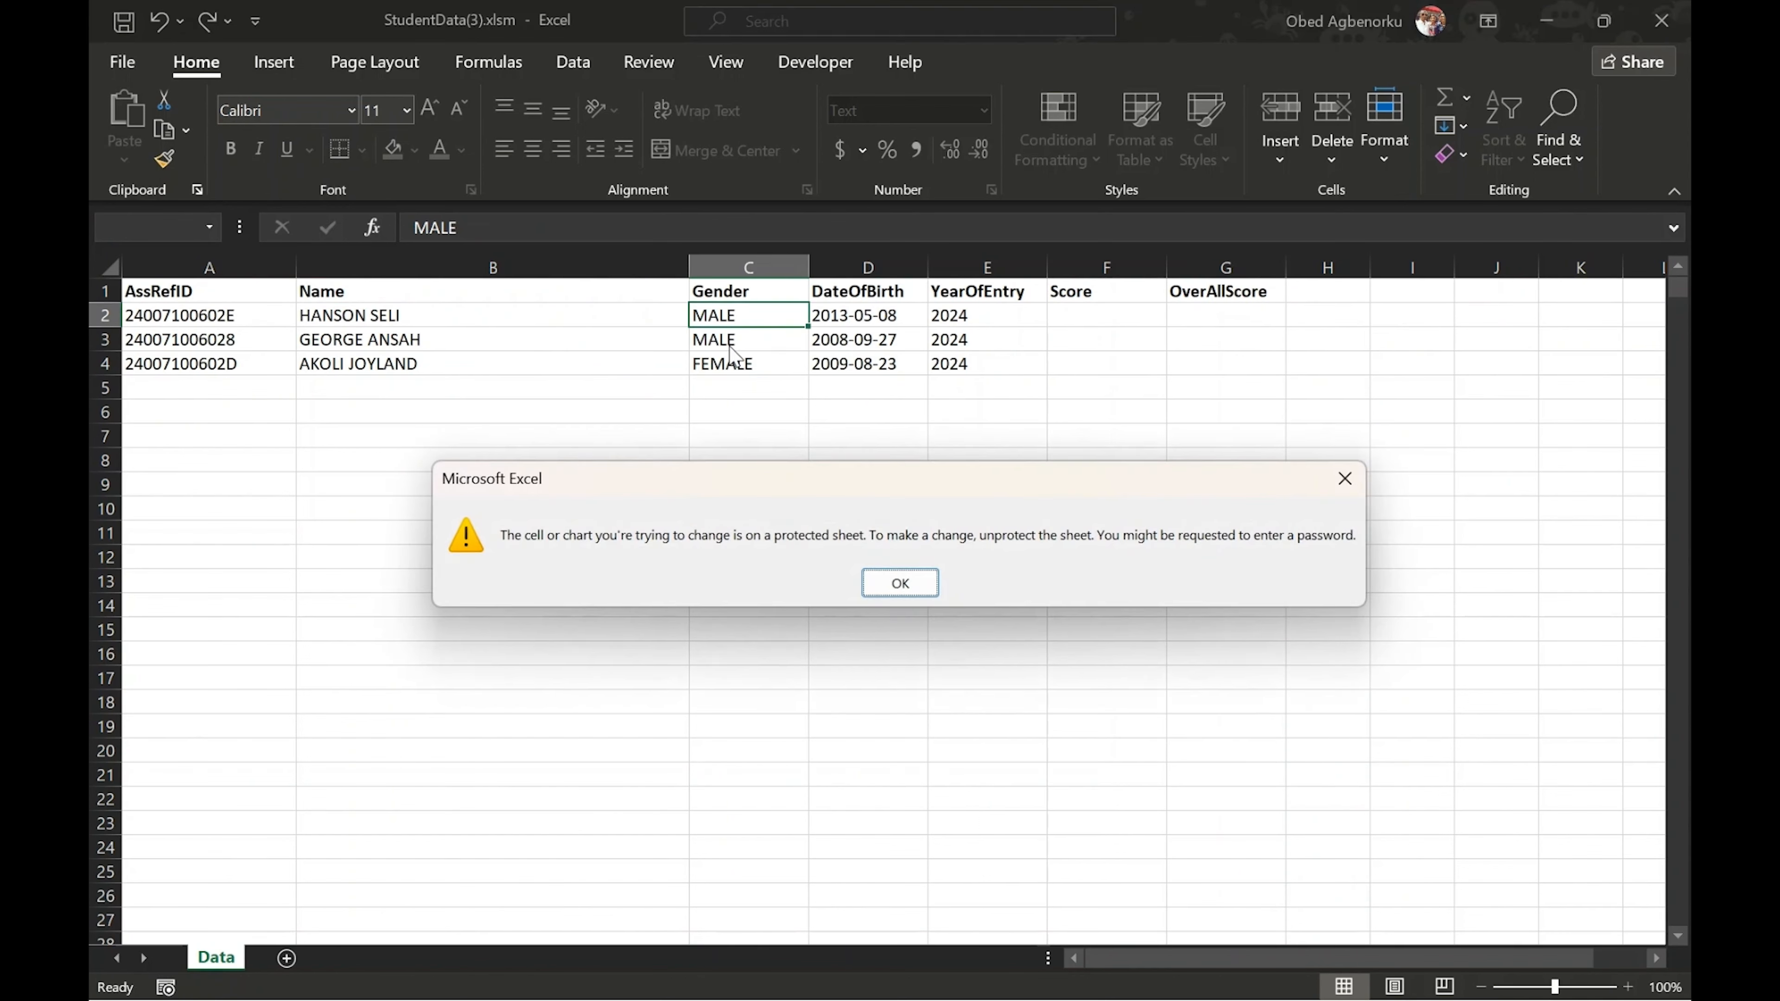
left_click(914, 580)
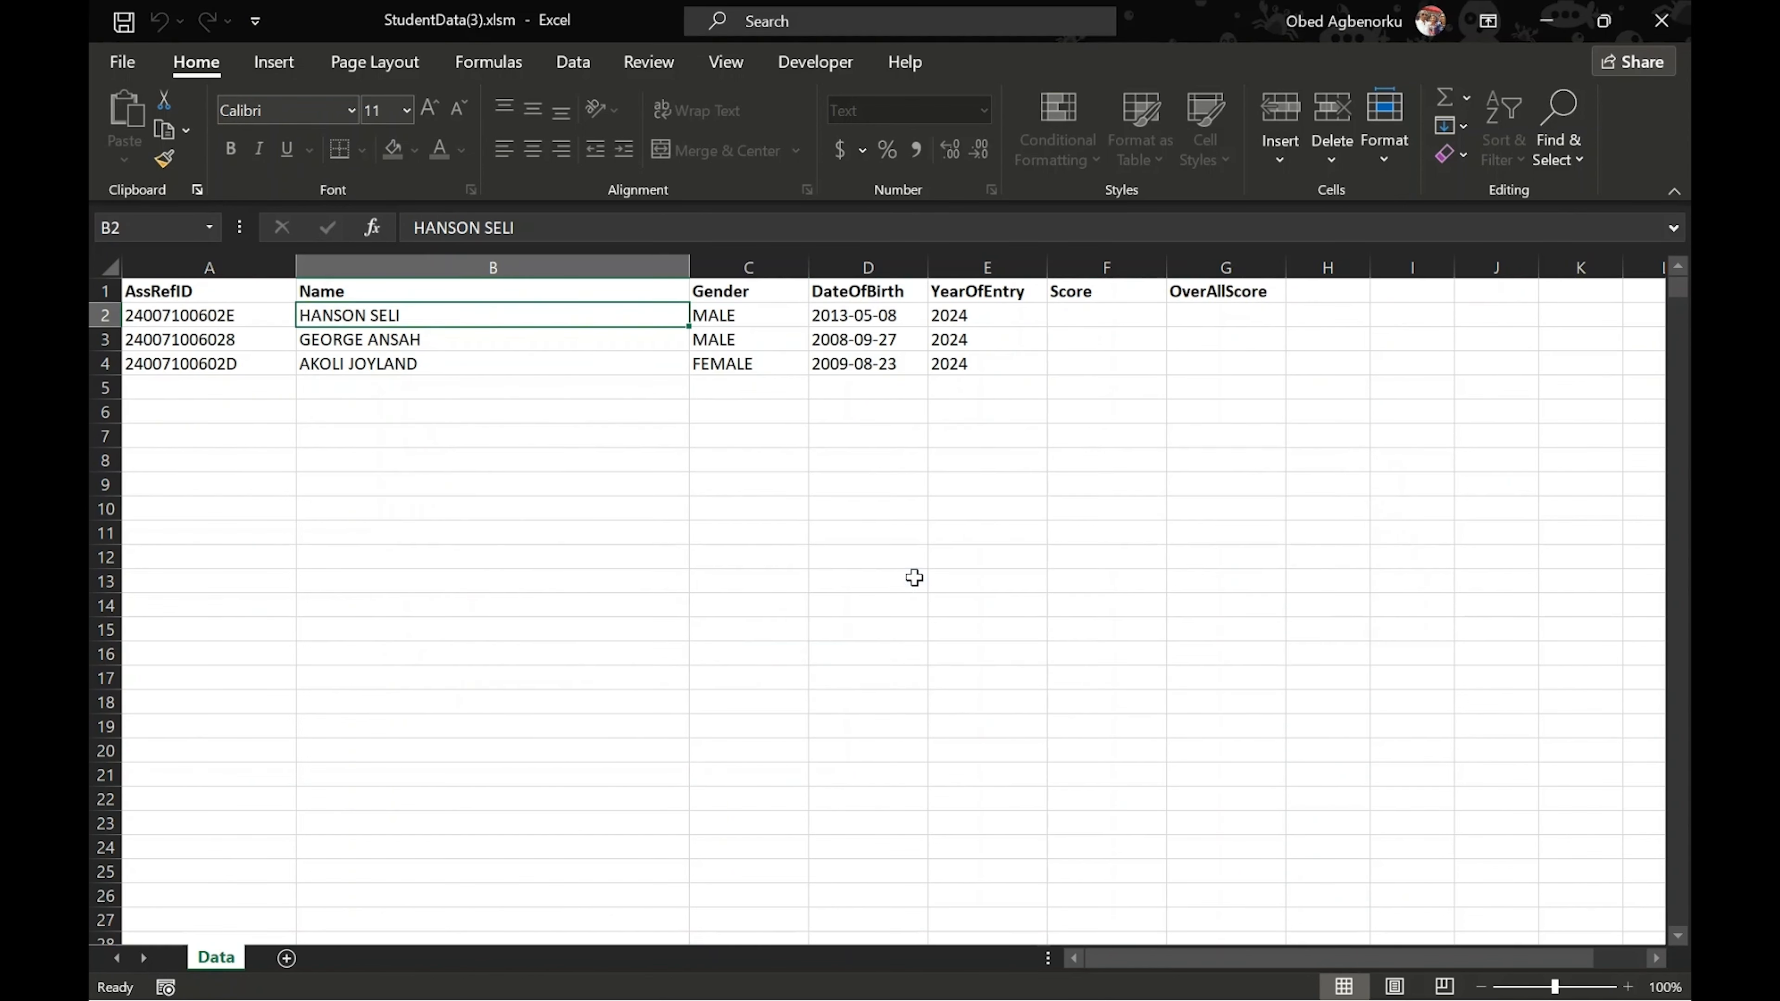
Enter an OverAllScore of 100 for all three students in cells G2 to G4.
left_click(1246, 317)
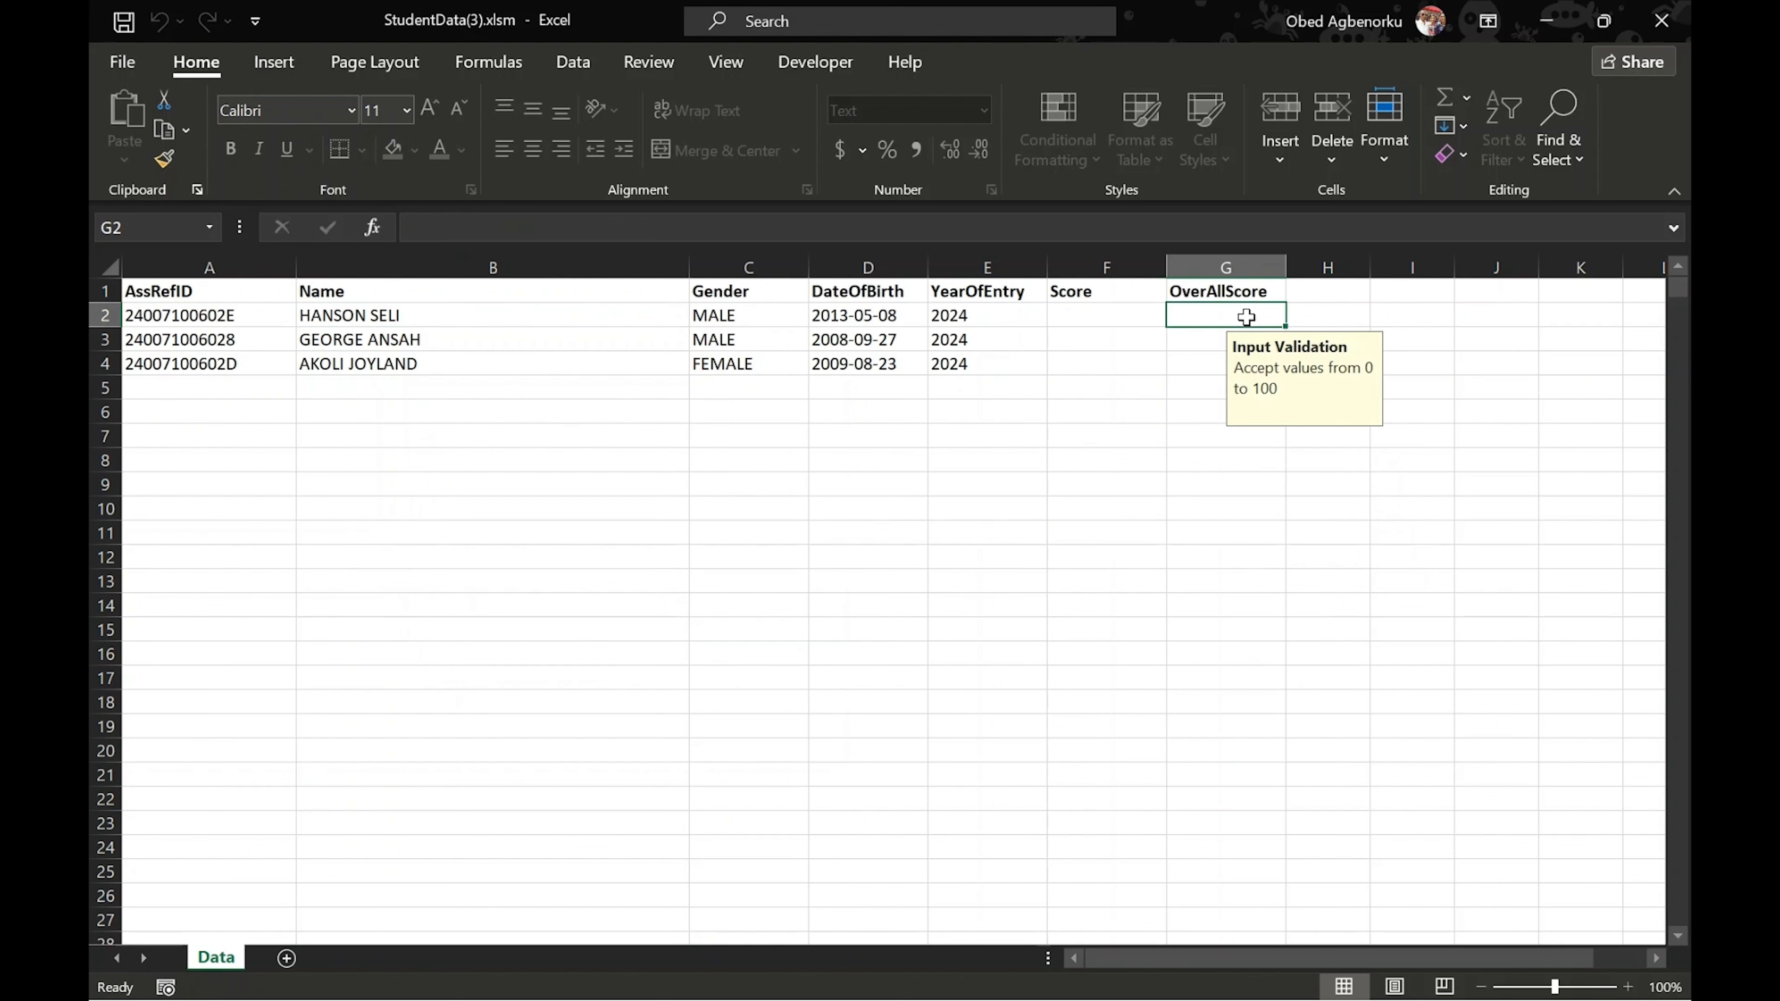
type("100")
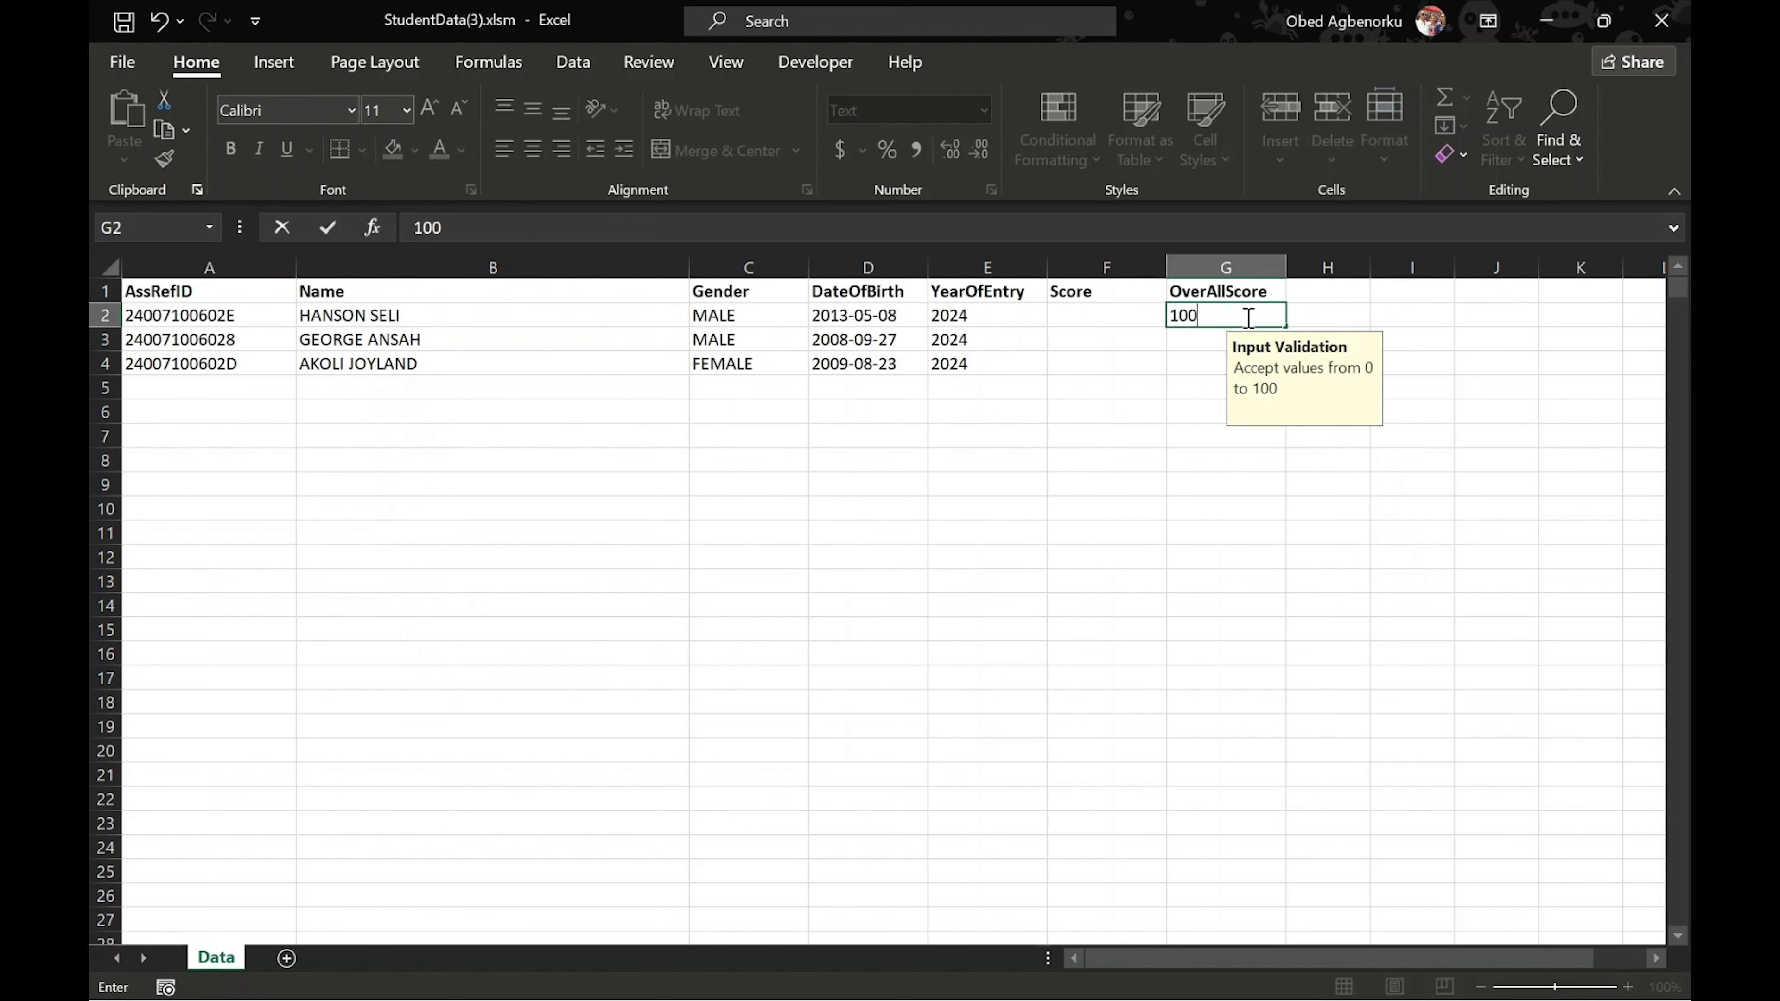
key("Return")
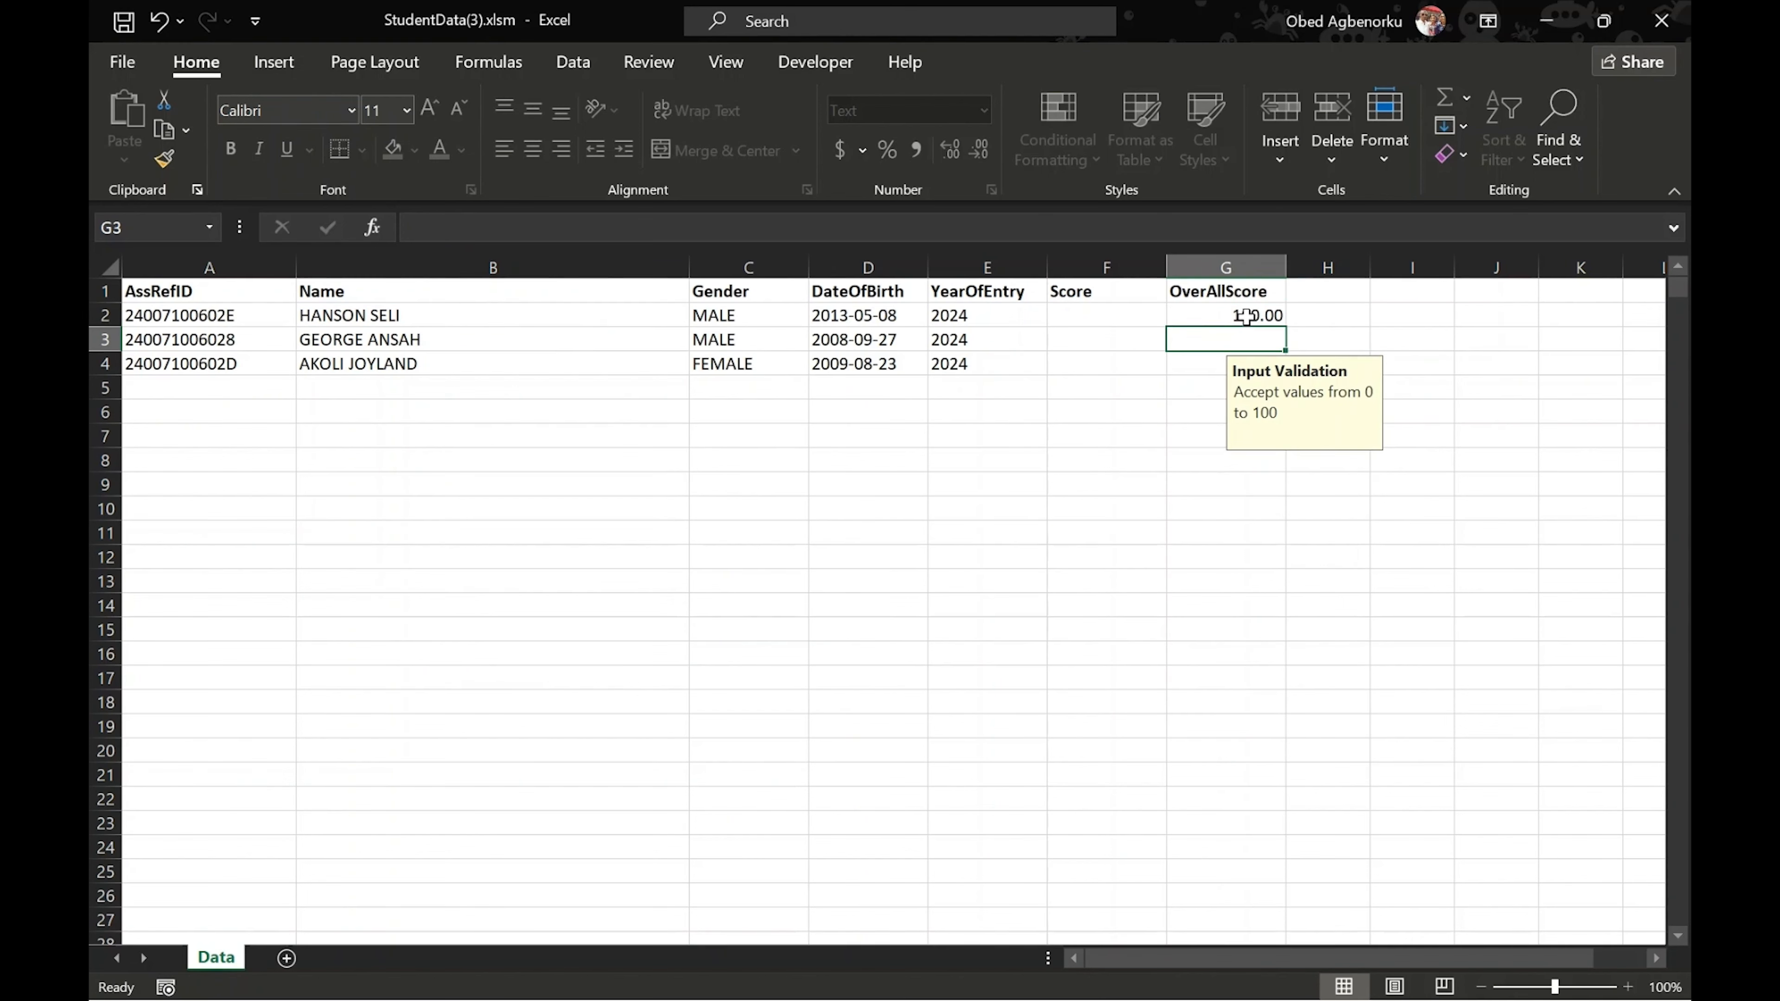
type("100")
key("Return")
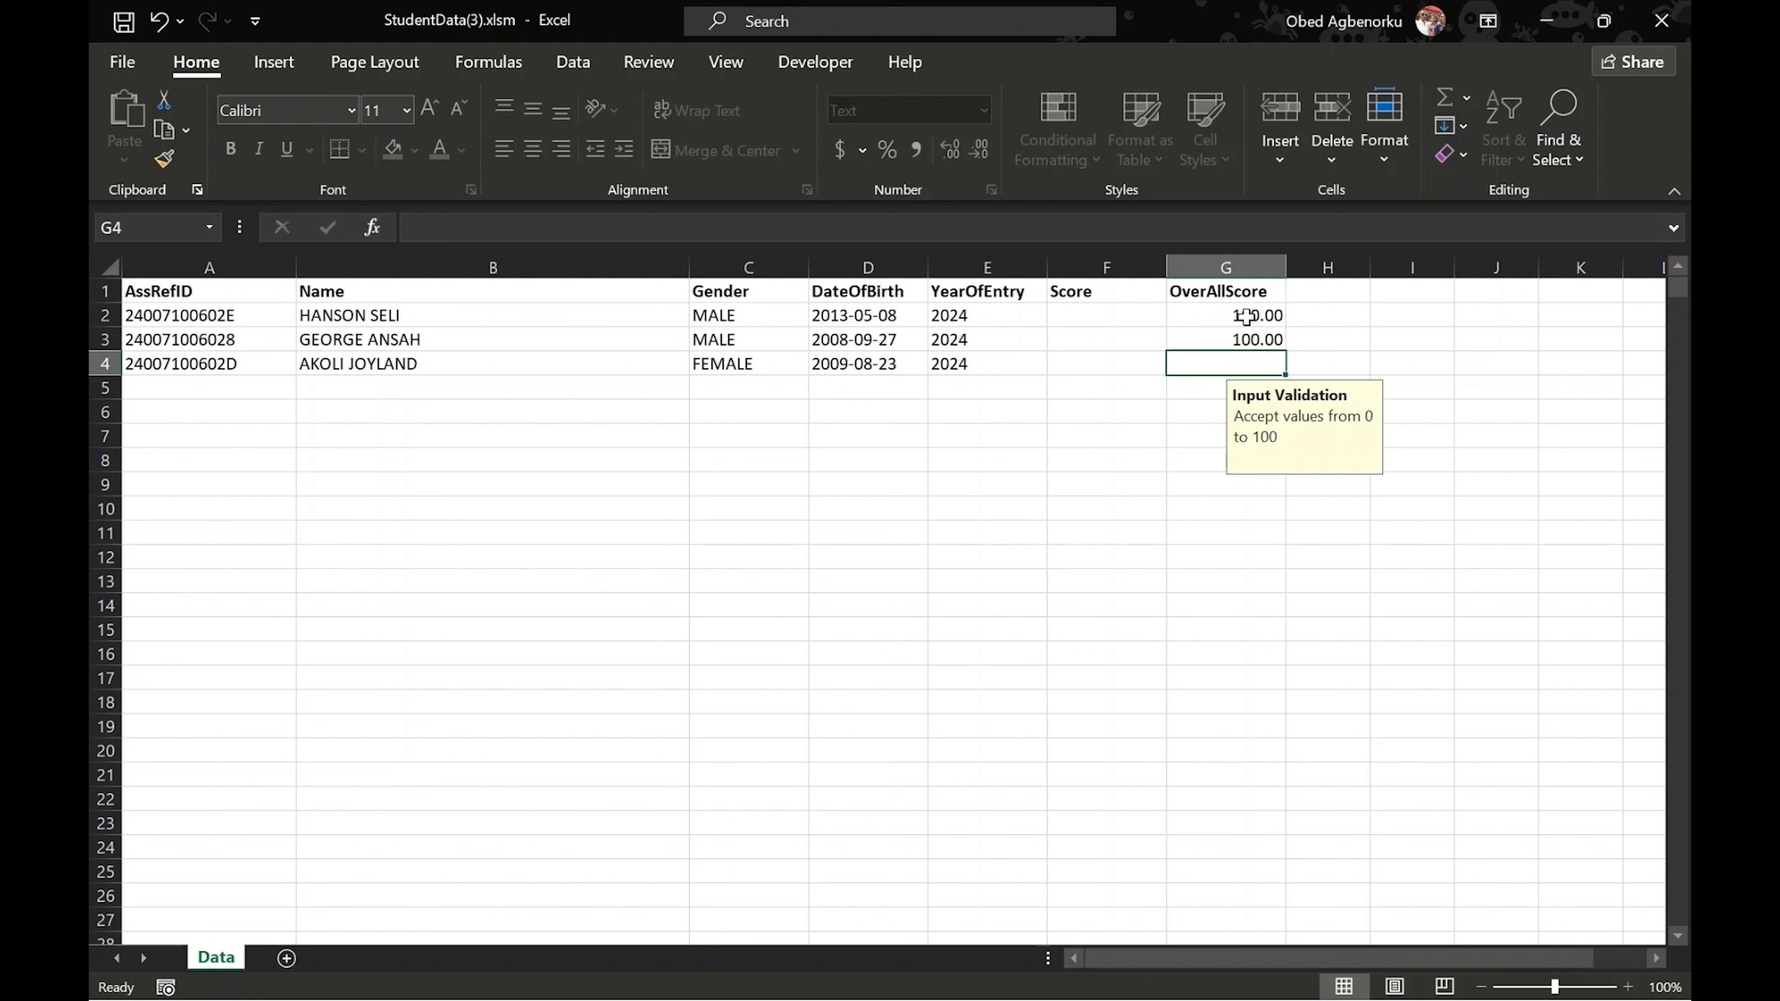
type("100")
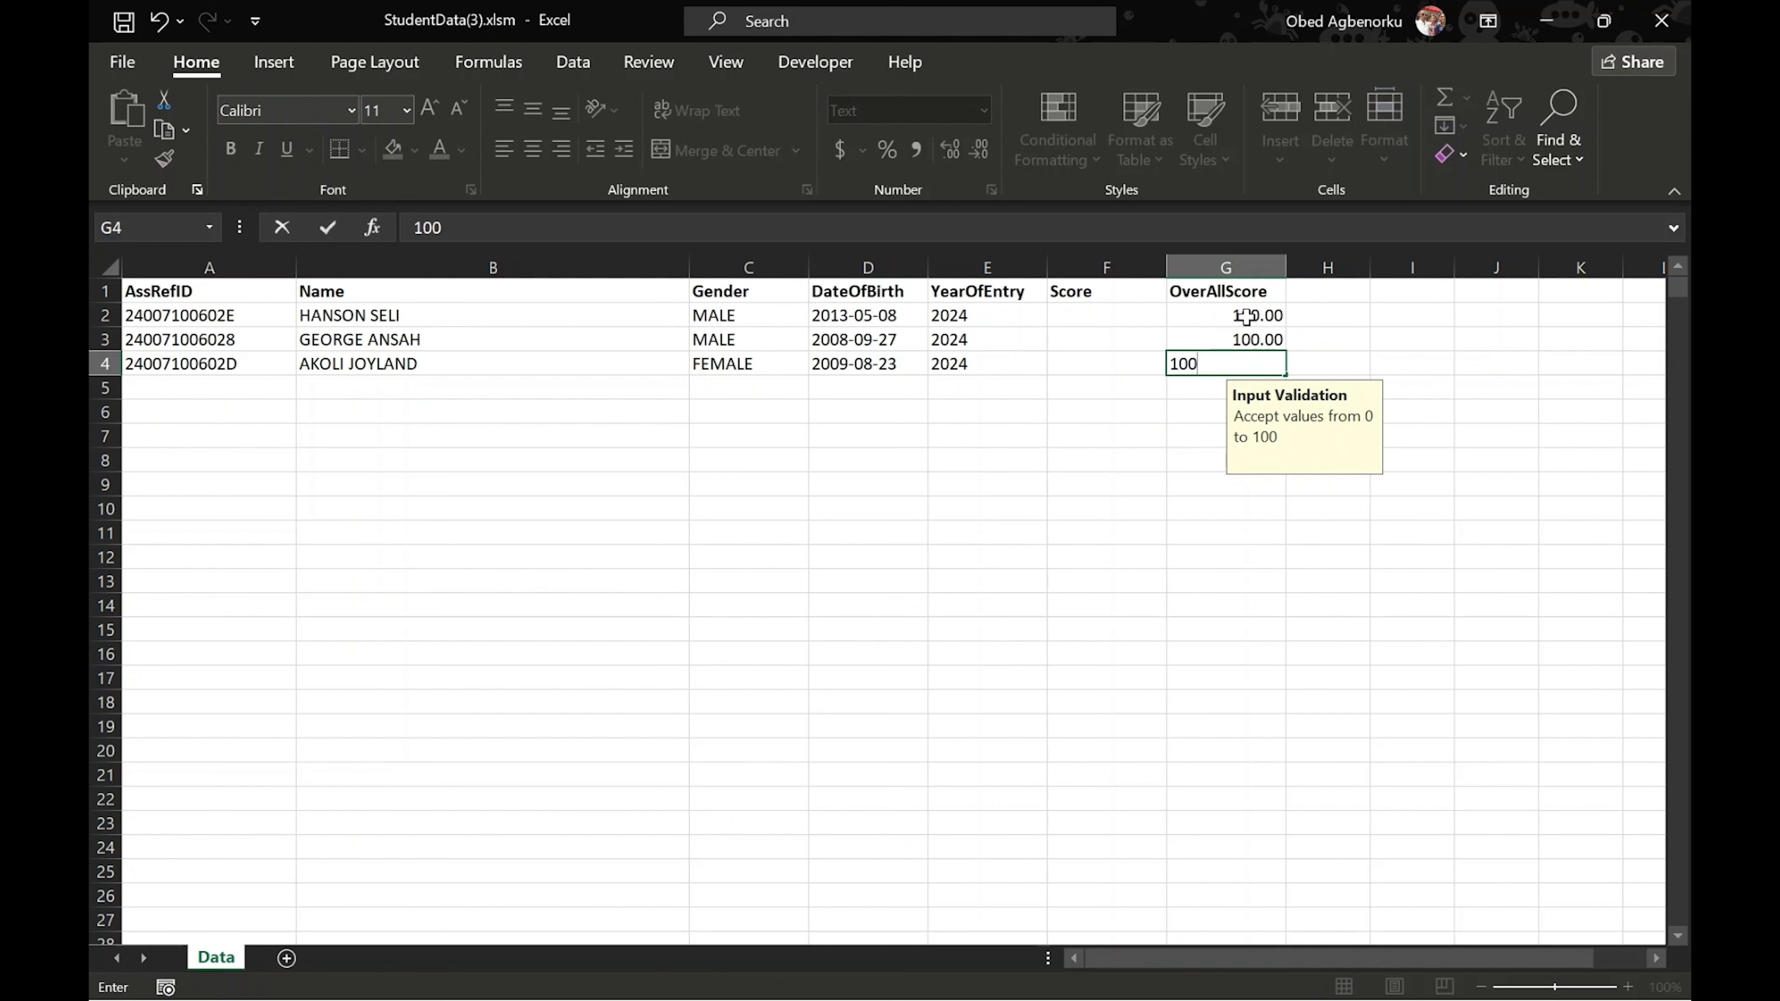
left_click(1086, 314)
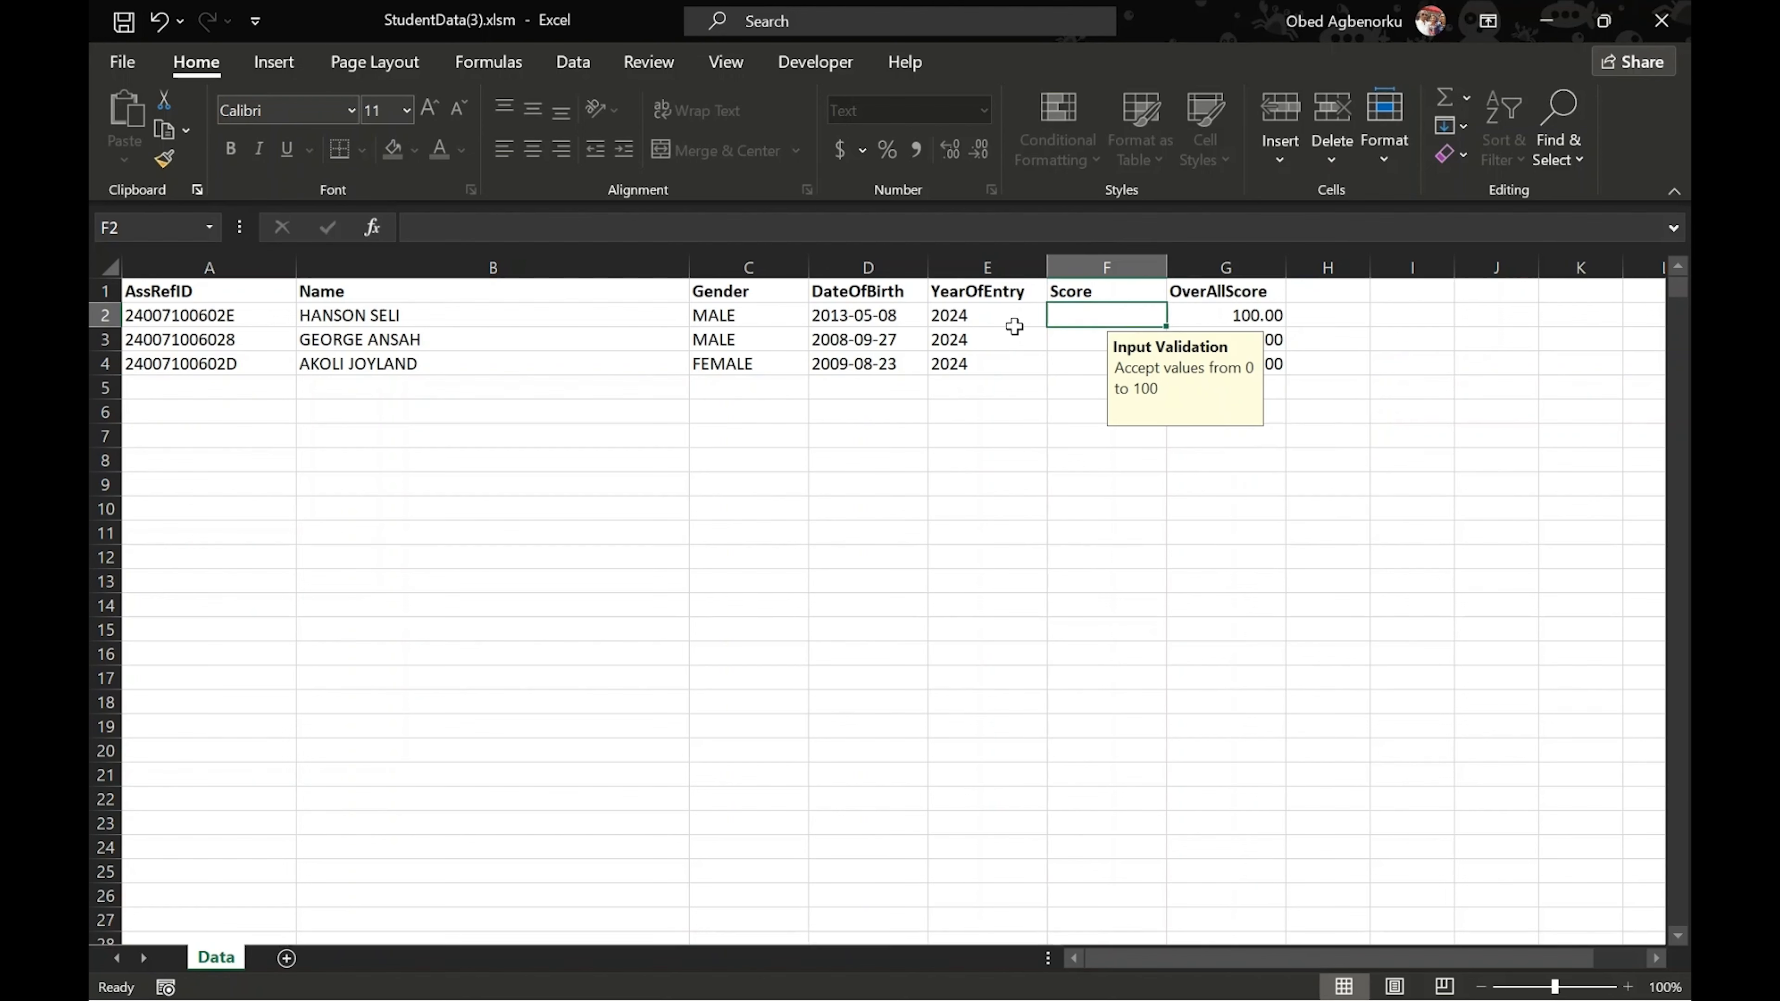
Enter the scores 89, 78 and 82 in cells F2 to F4, then save and close the workbook.
left_click(995, 337)
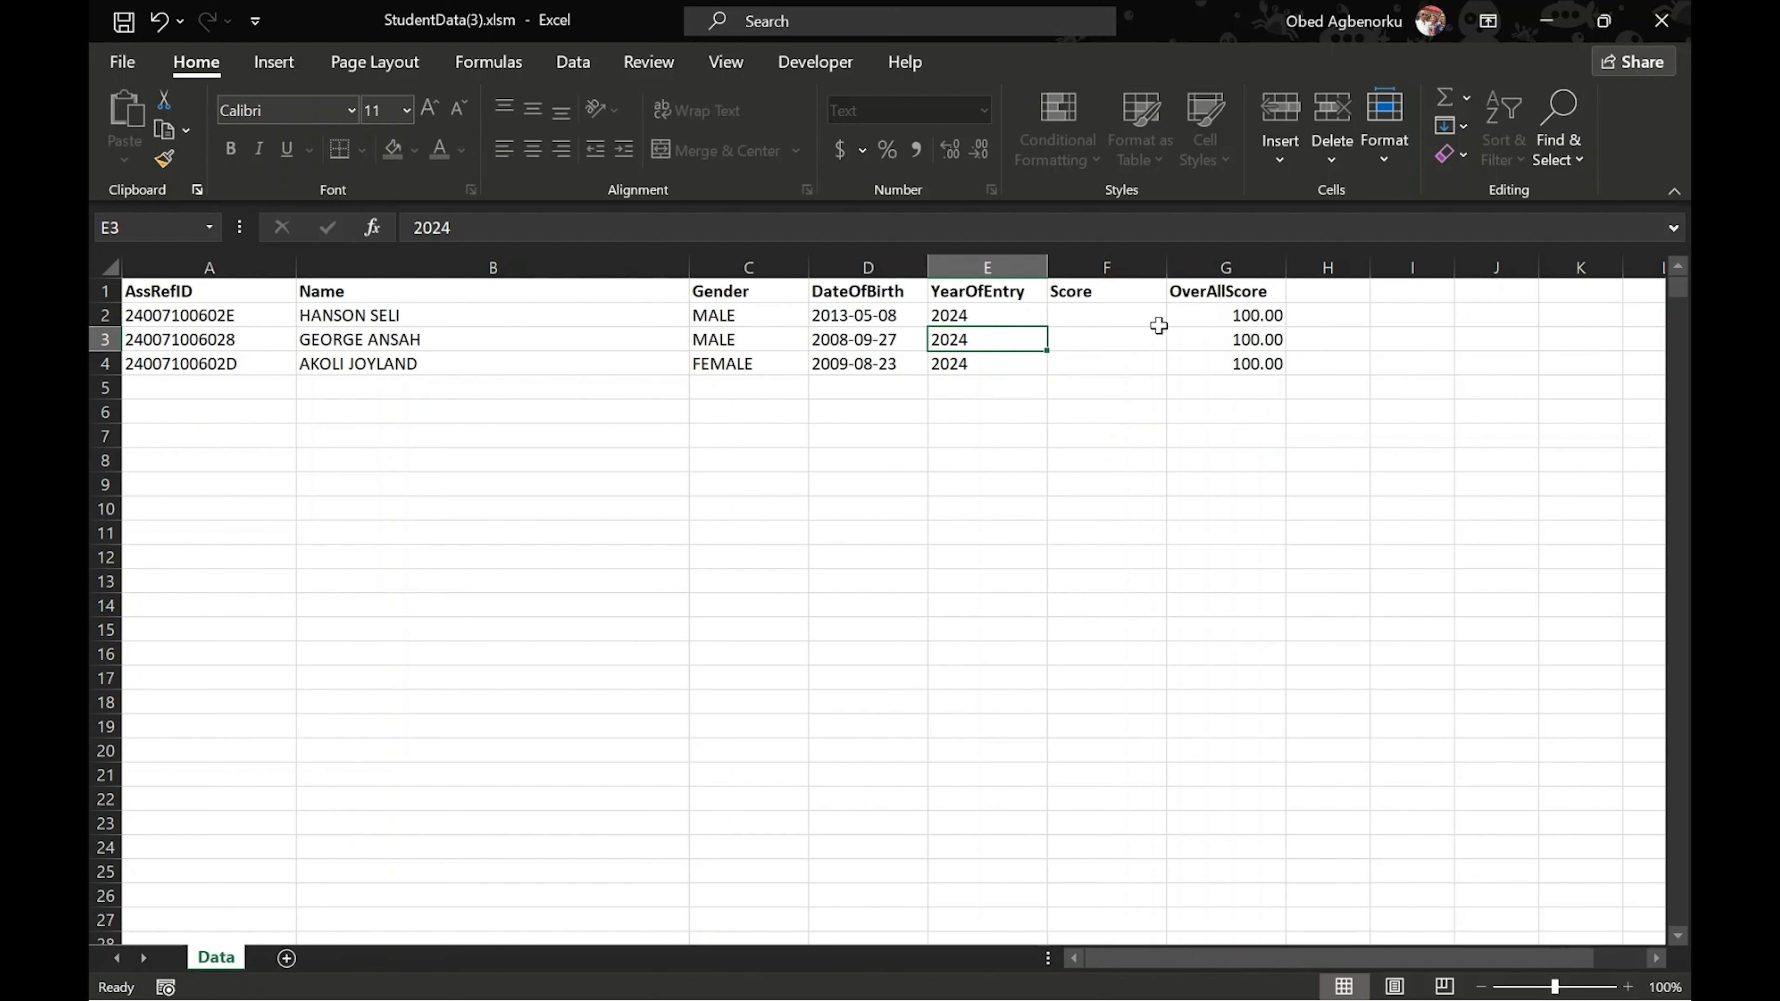
left_click(1126, 315)
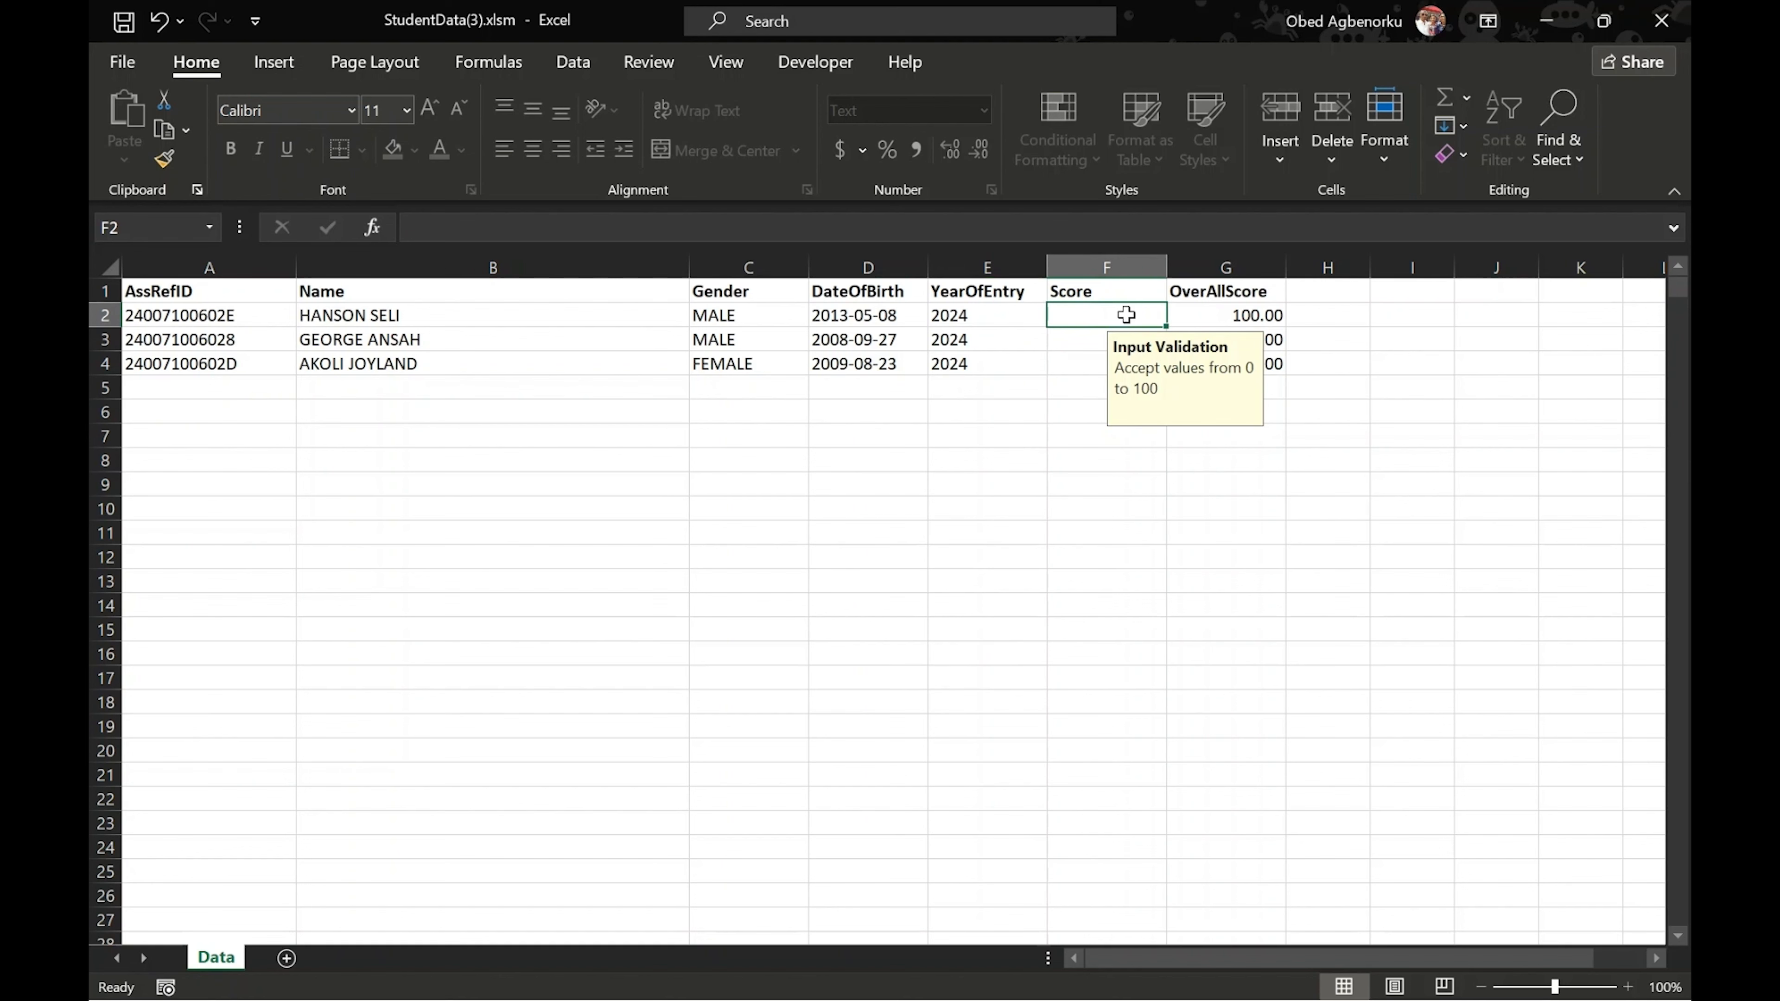
type("89")
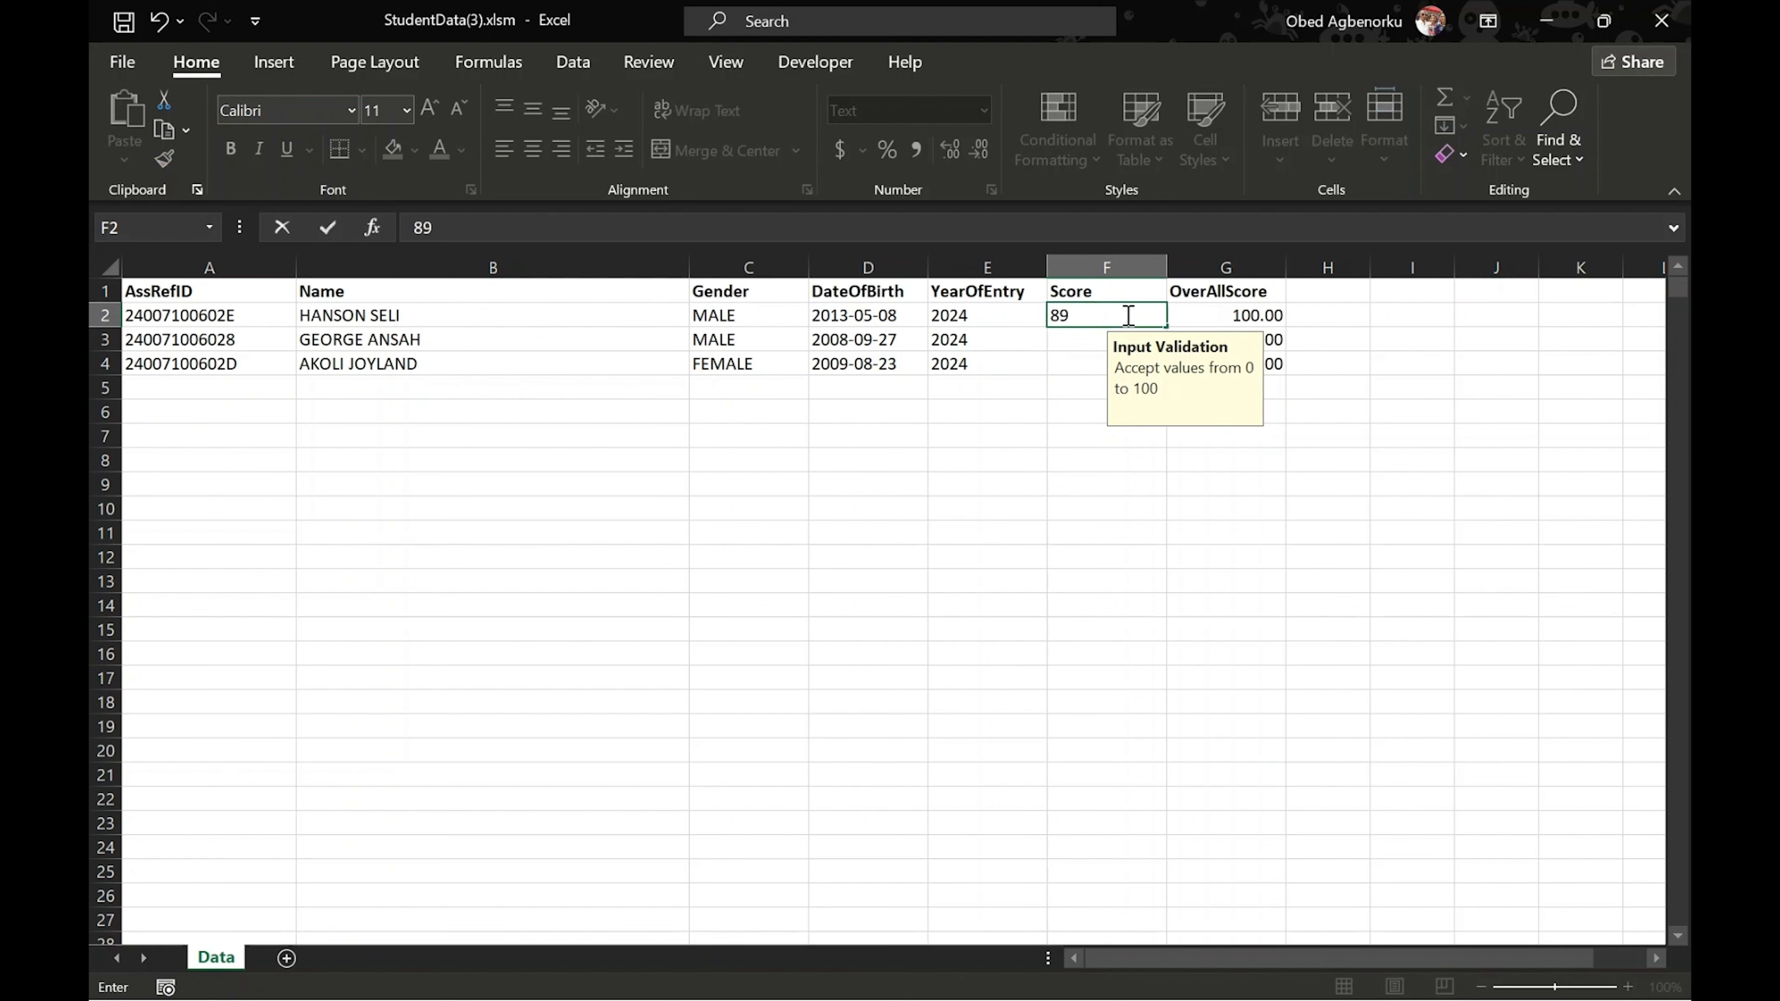
key("Return")
type("78")
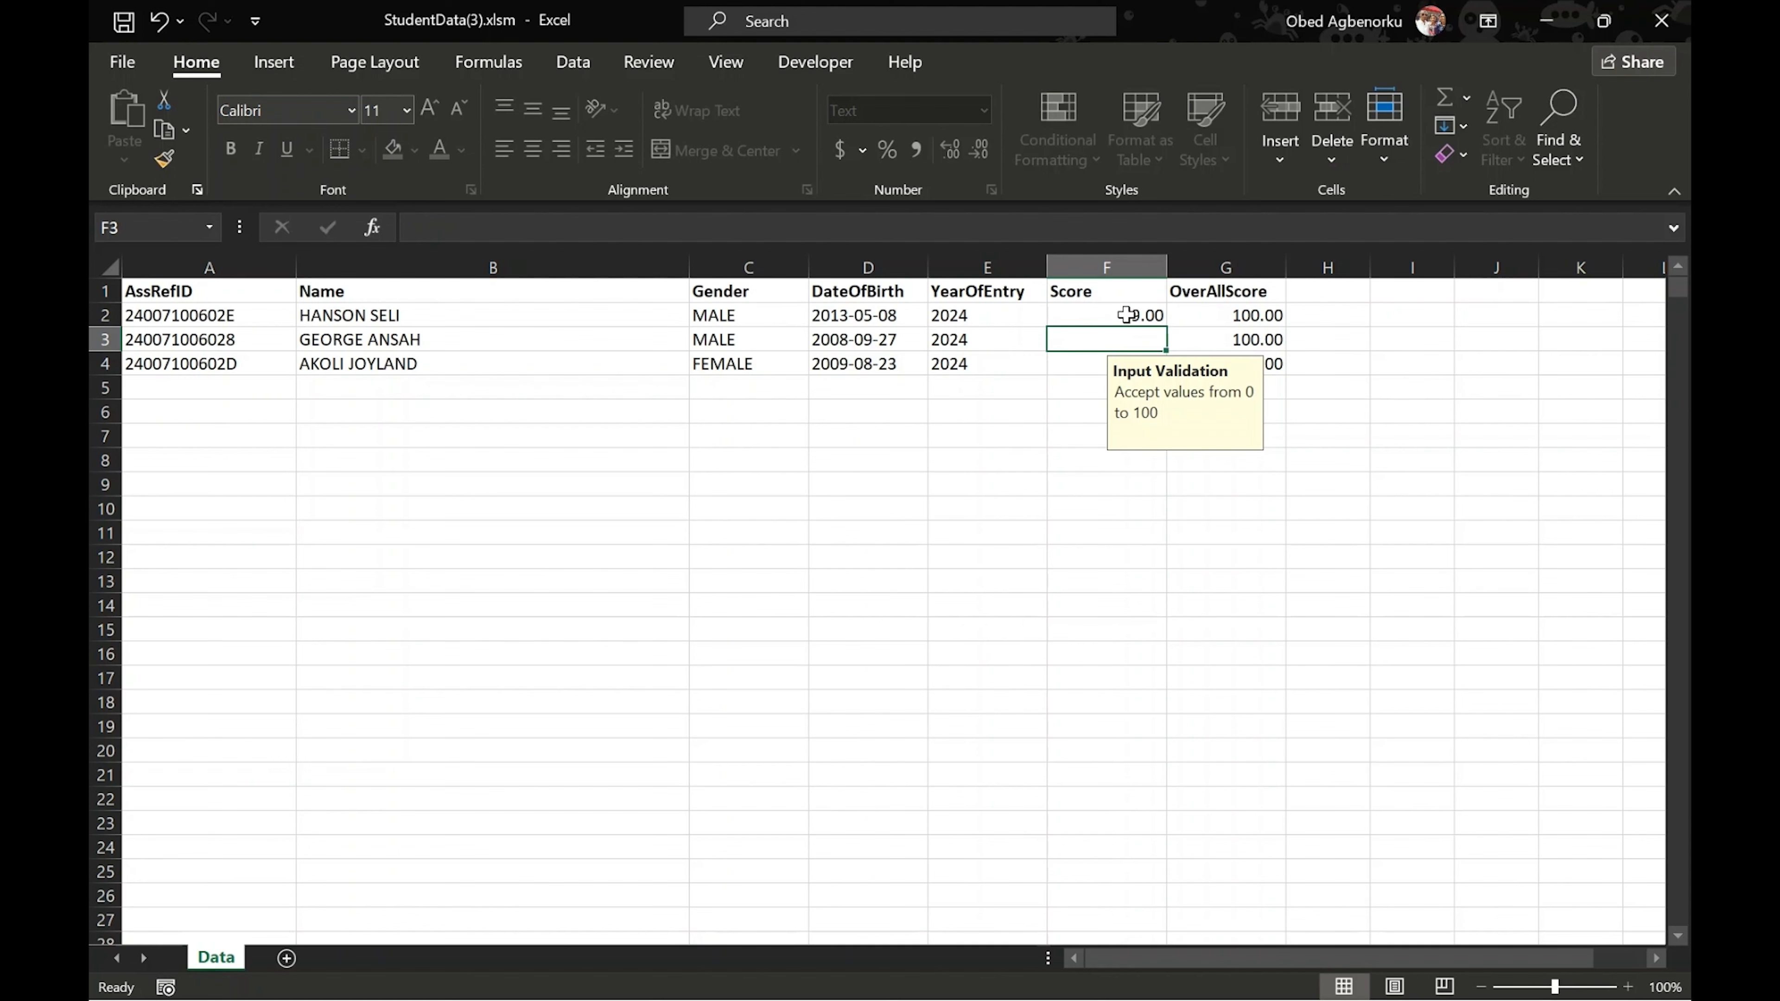
key("Return")
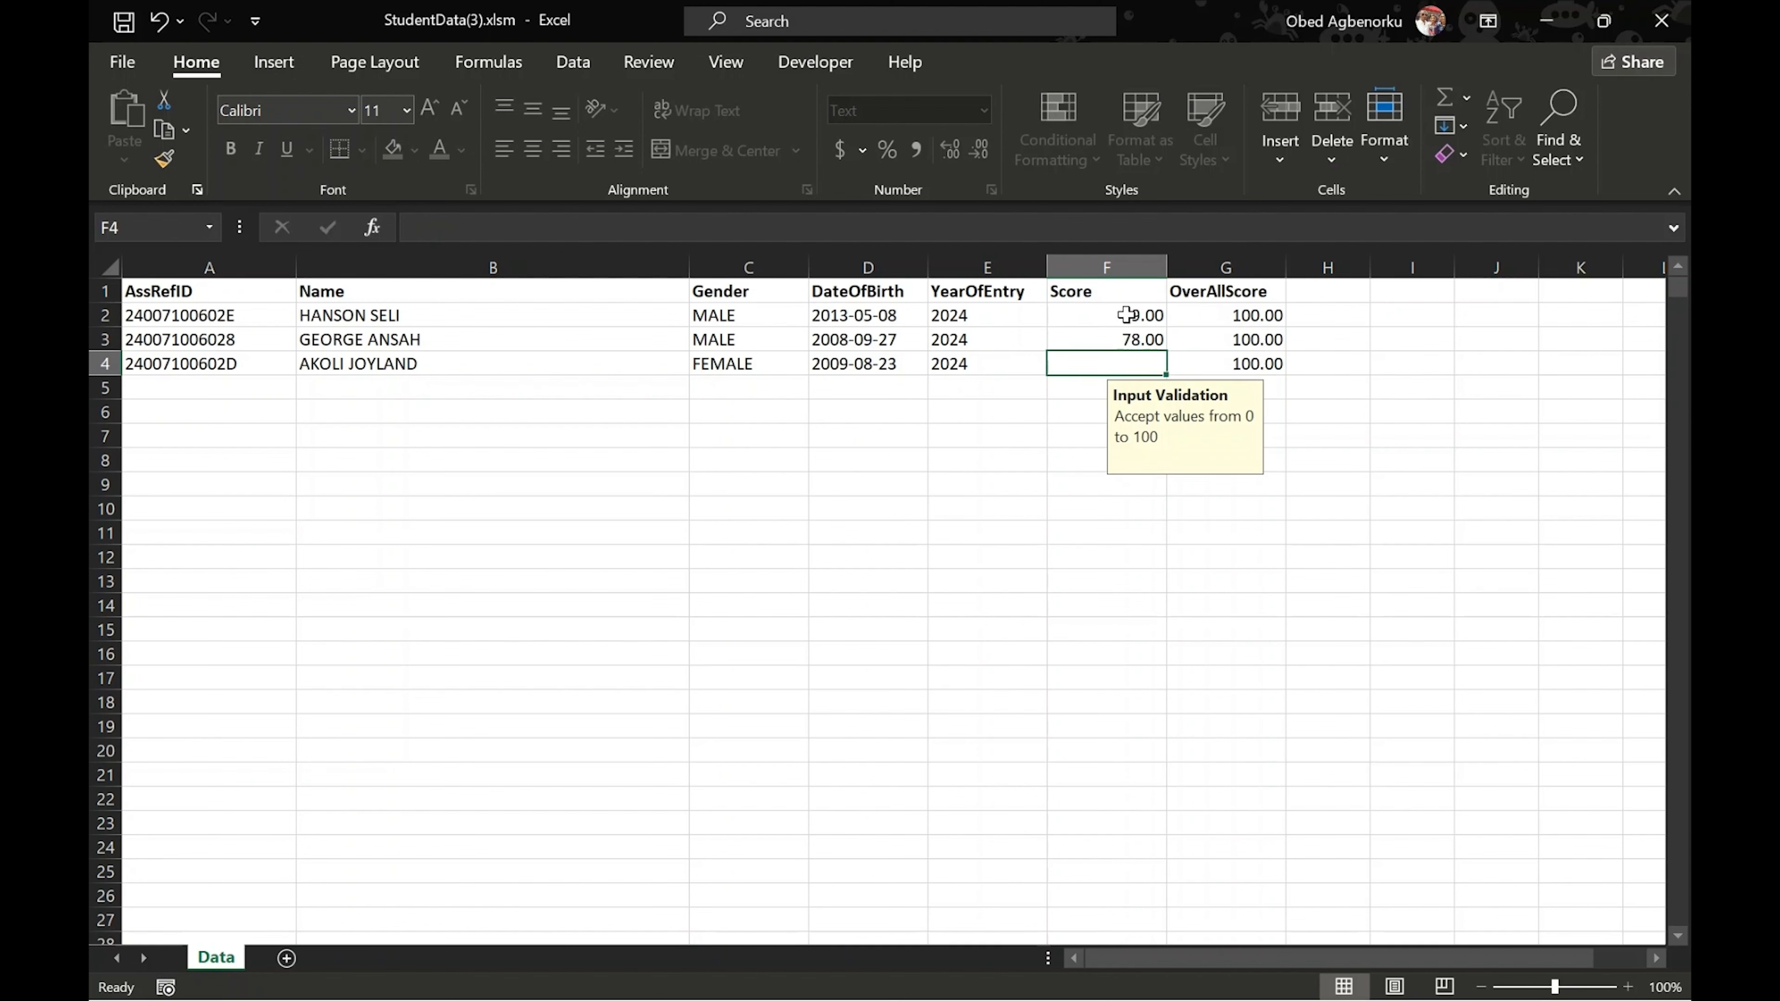
type("82")
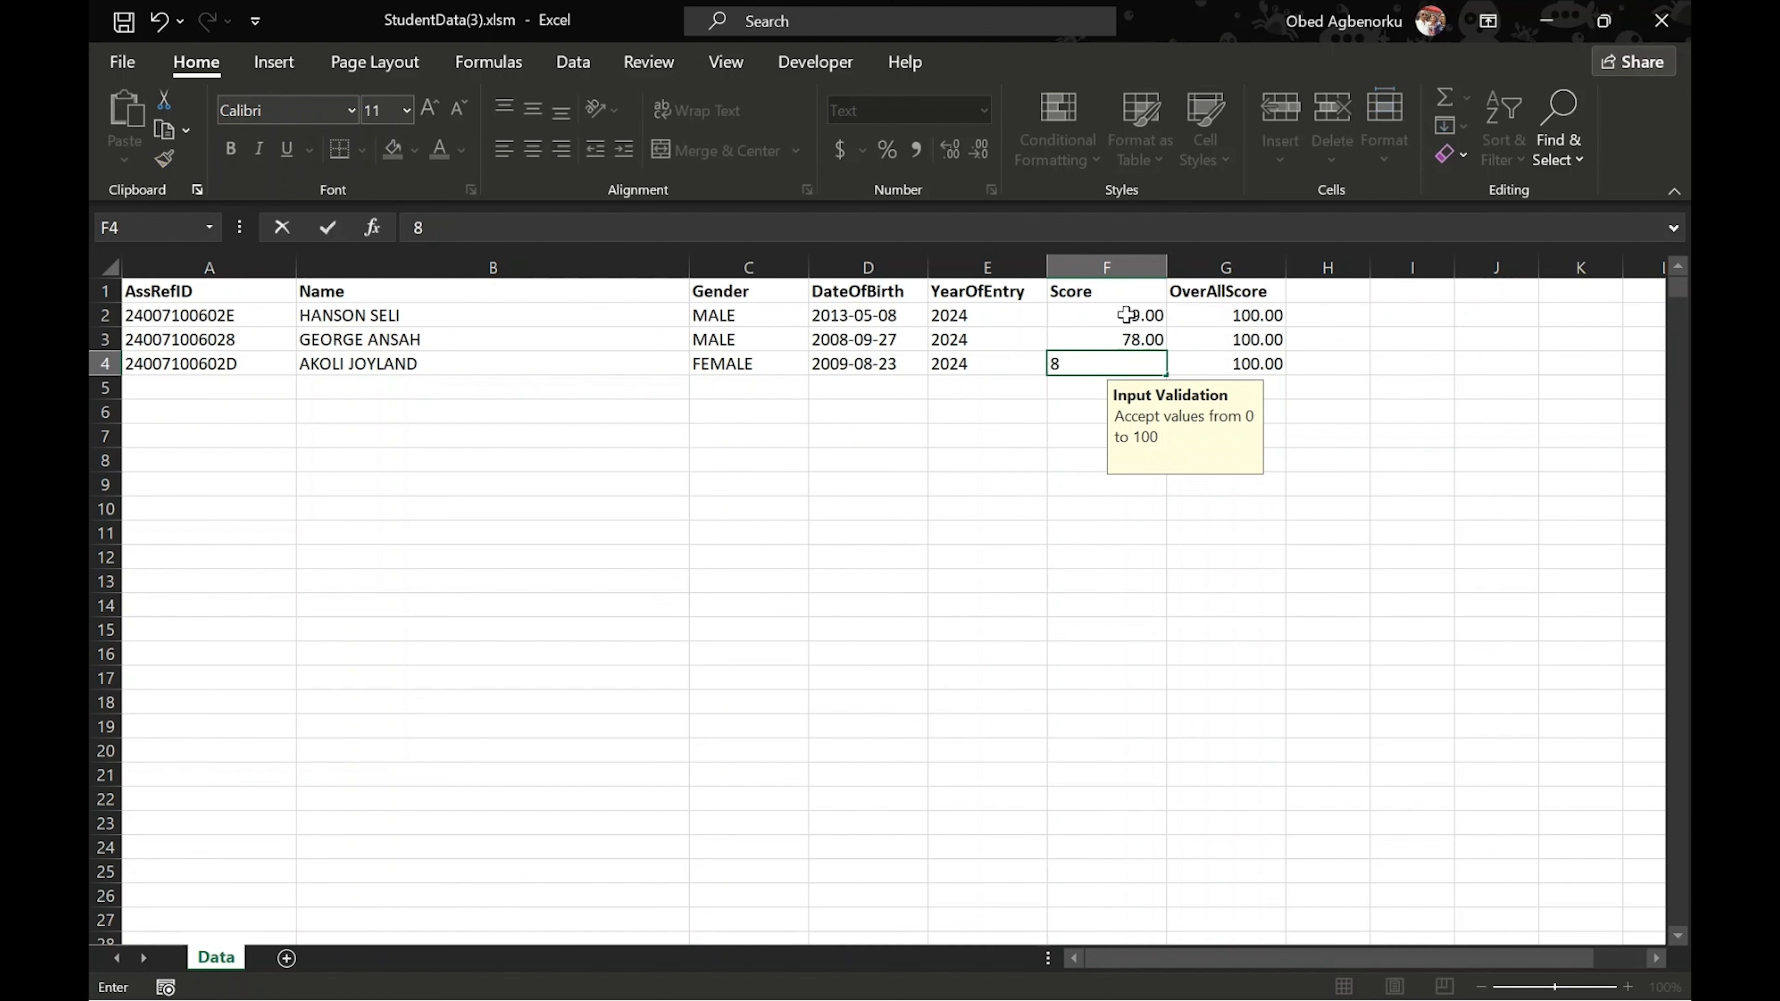
left_click(968, 318)
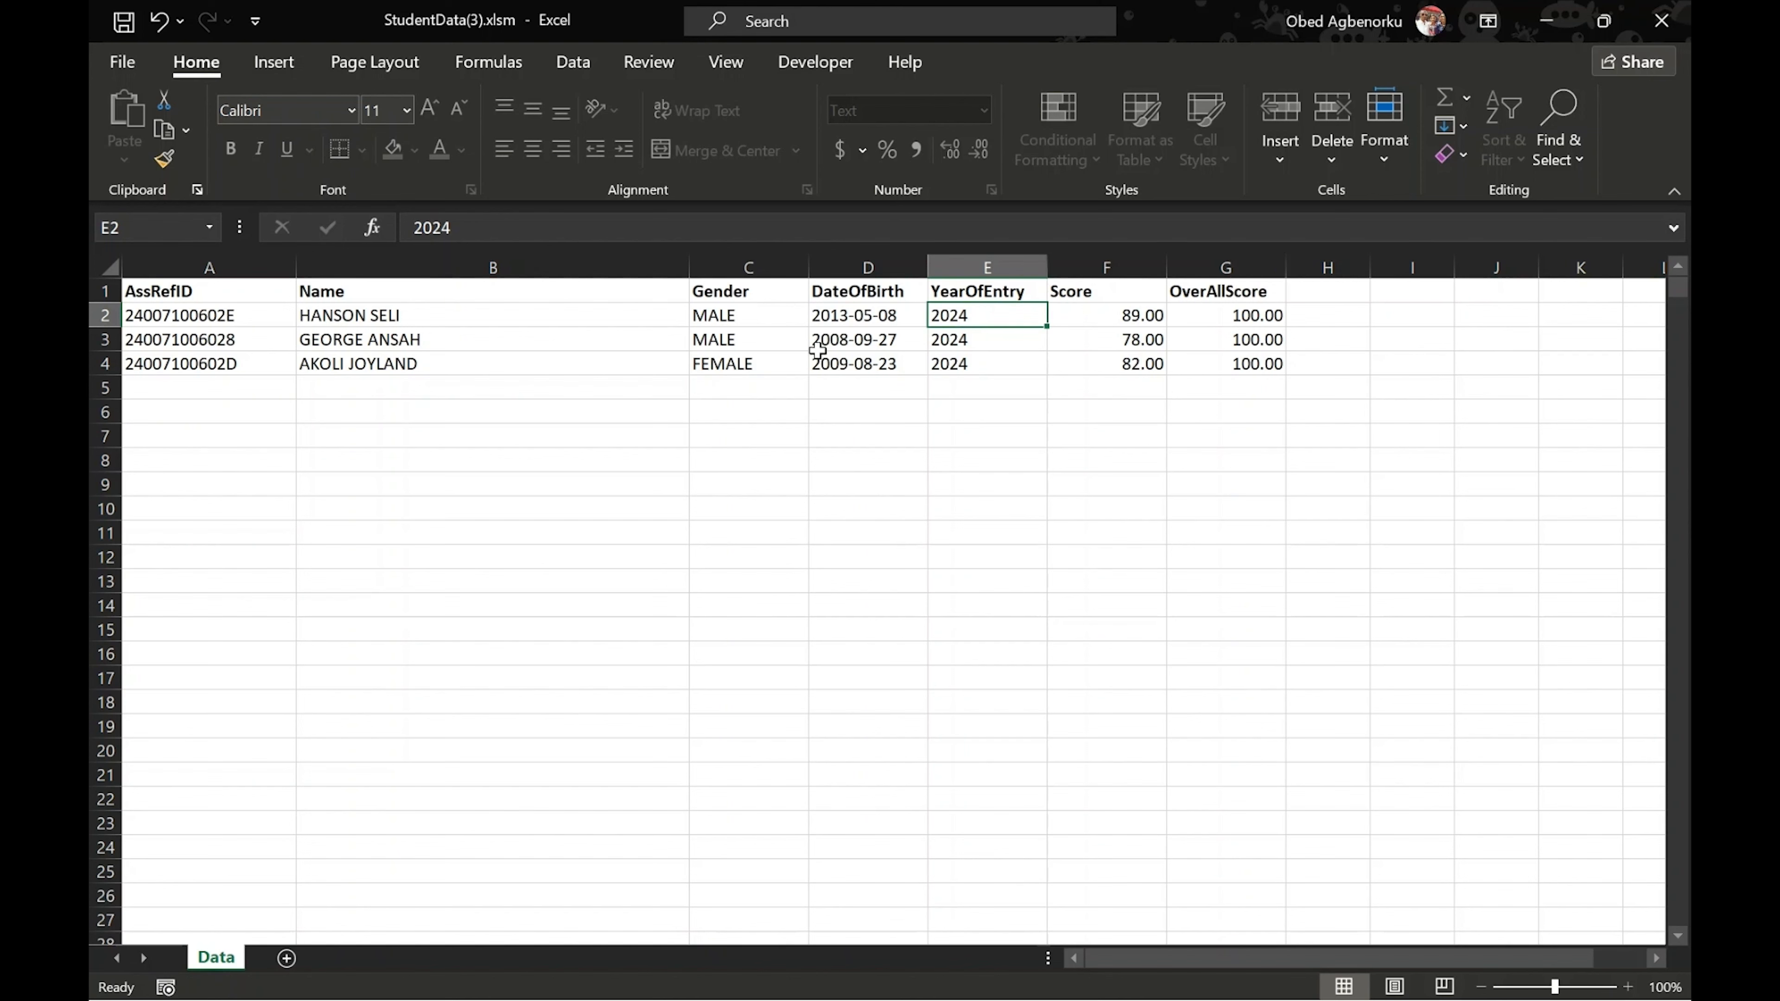
left_click(125, 23)
left_click(1661, 21)
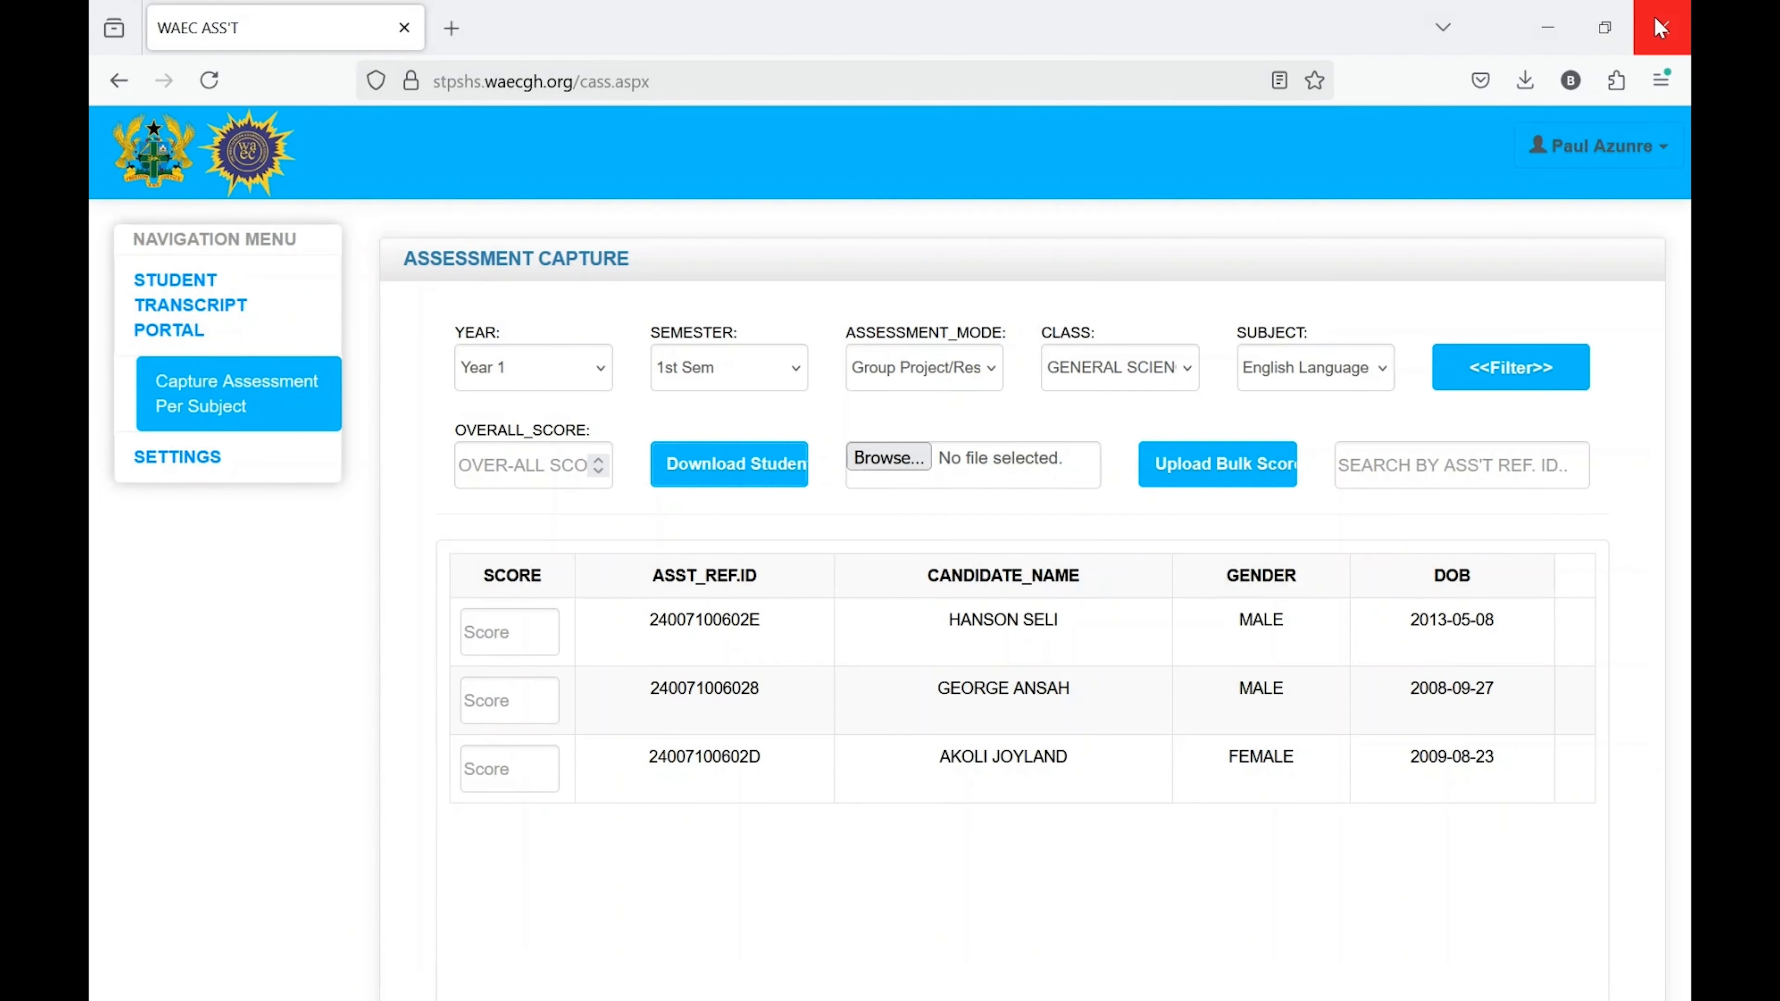
Switch to File Explorer and copy the StudentData(3).xlsm file in the Downloads folder.
mouse_move(802, 994)
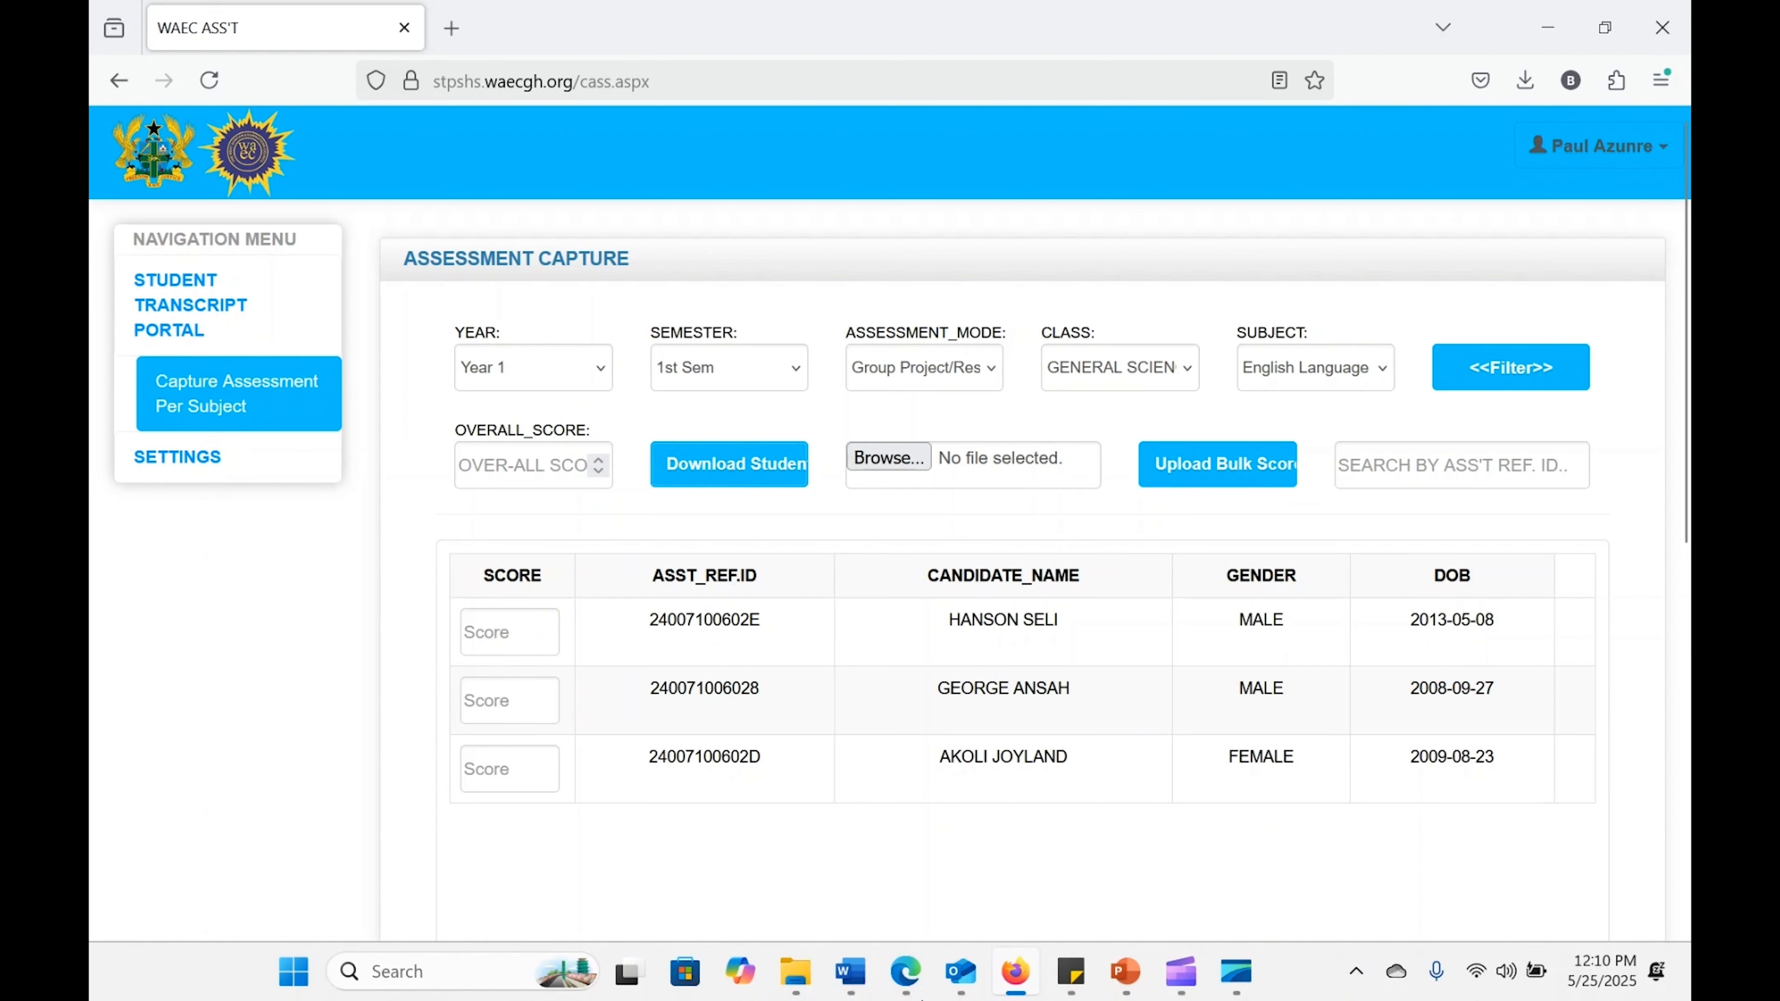
left_click(797, 989)
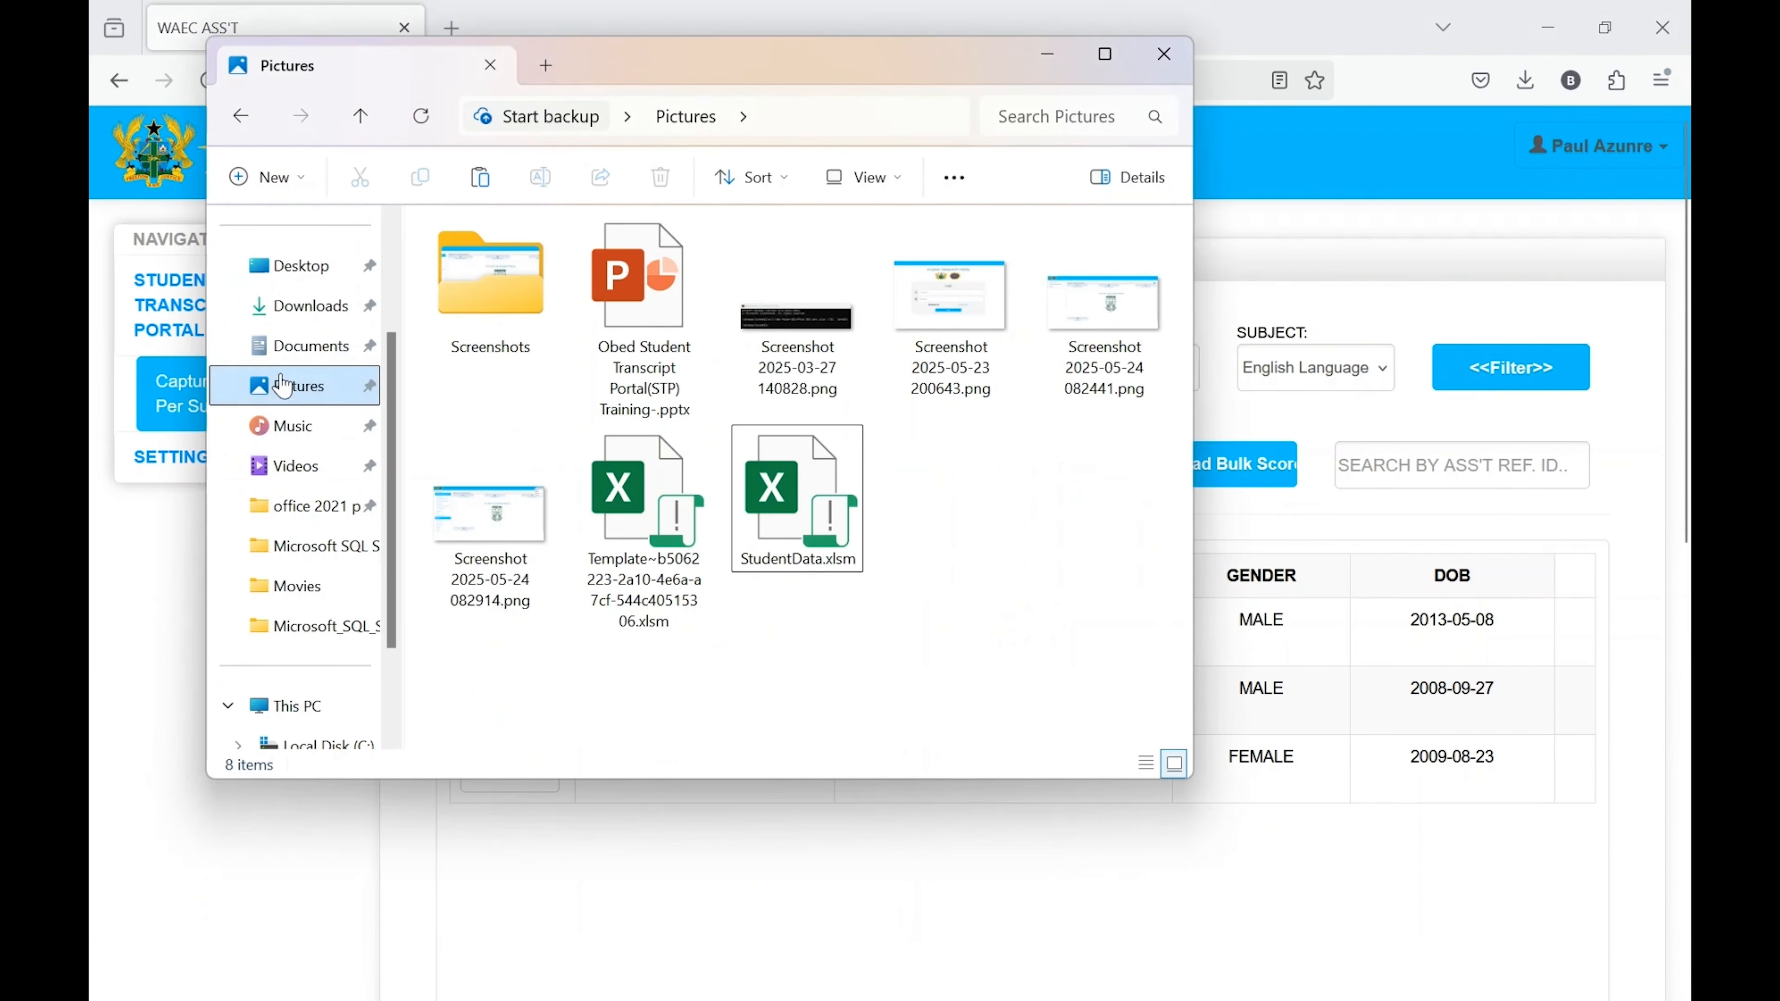
left_click(283, 309)
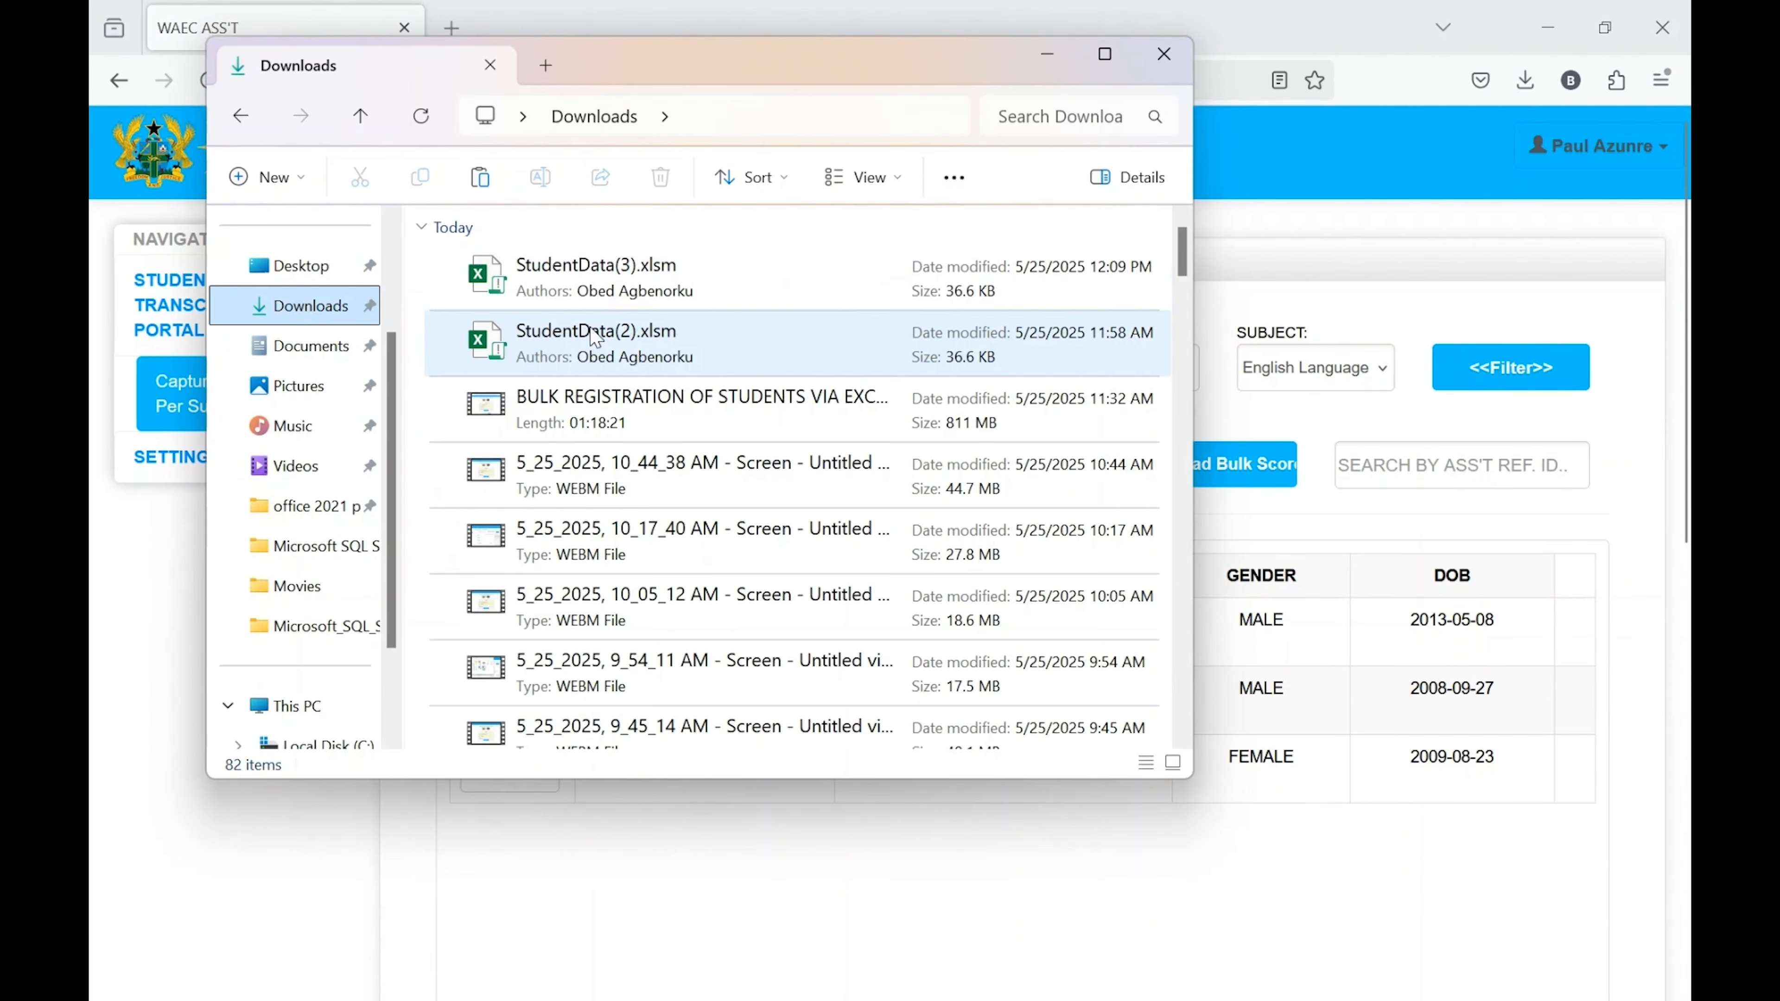
left_click(644, 277)
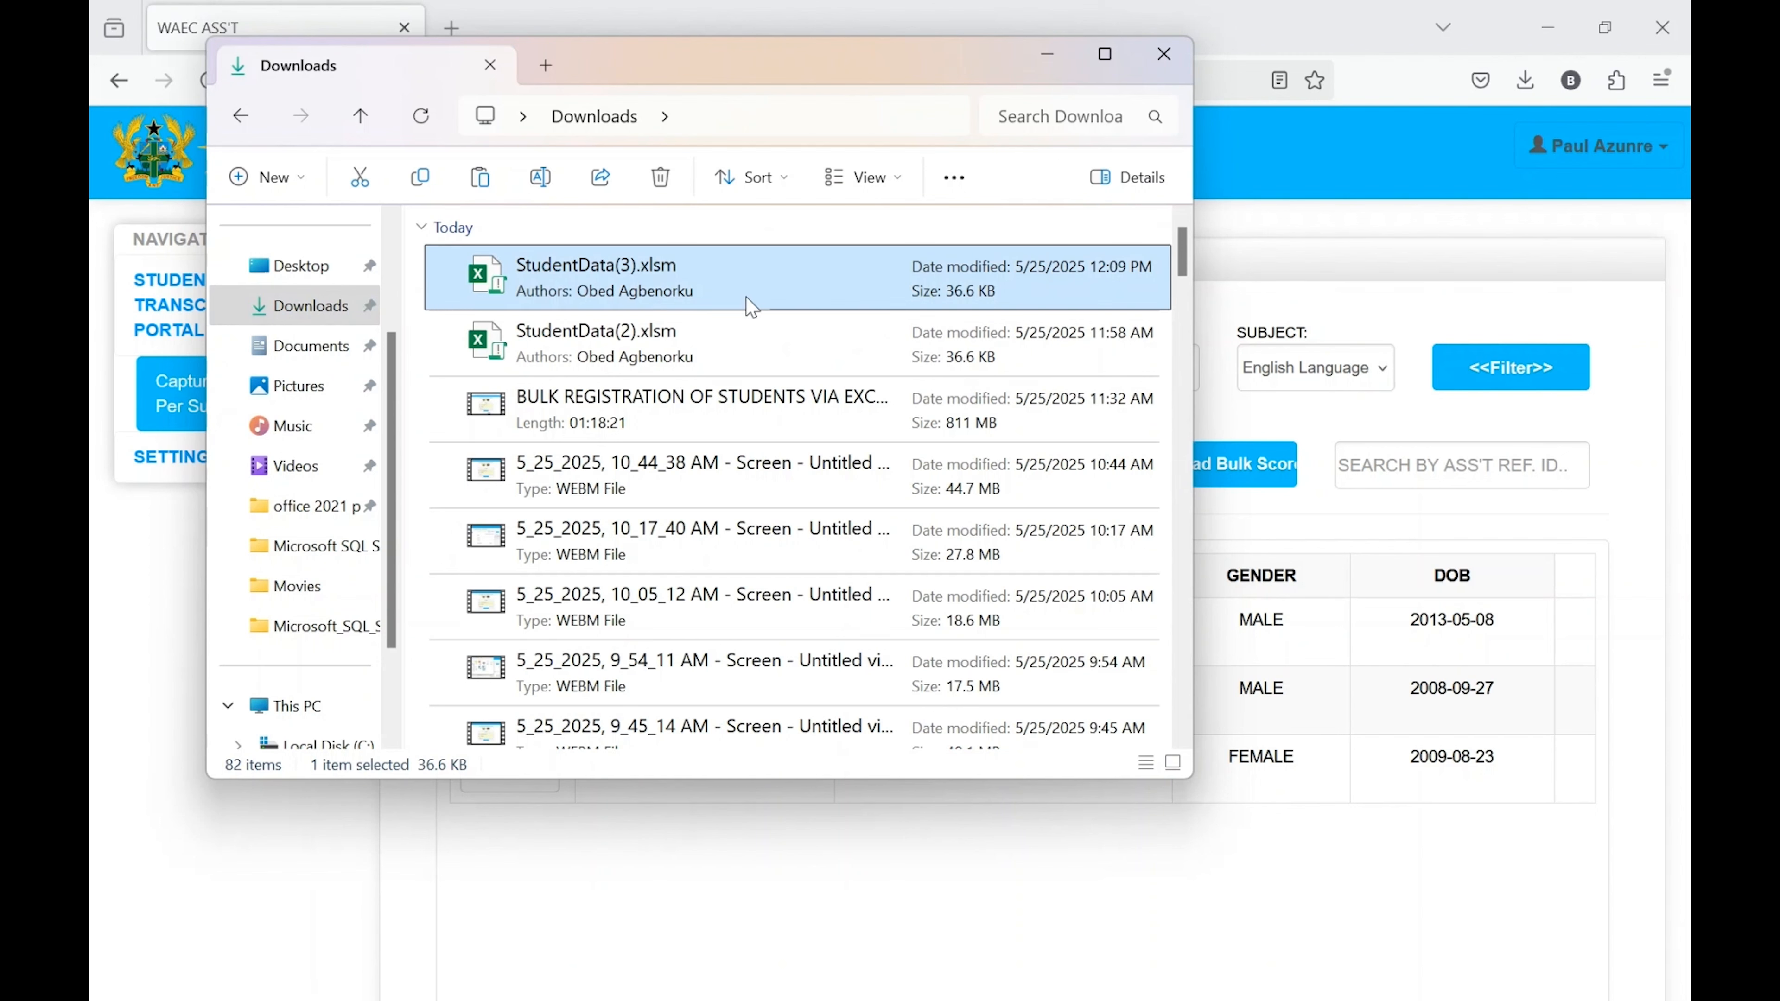
key("ctrl+c")
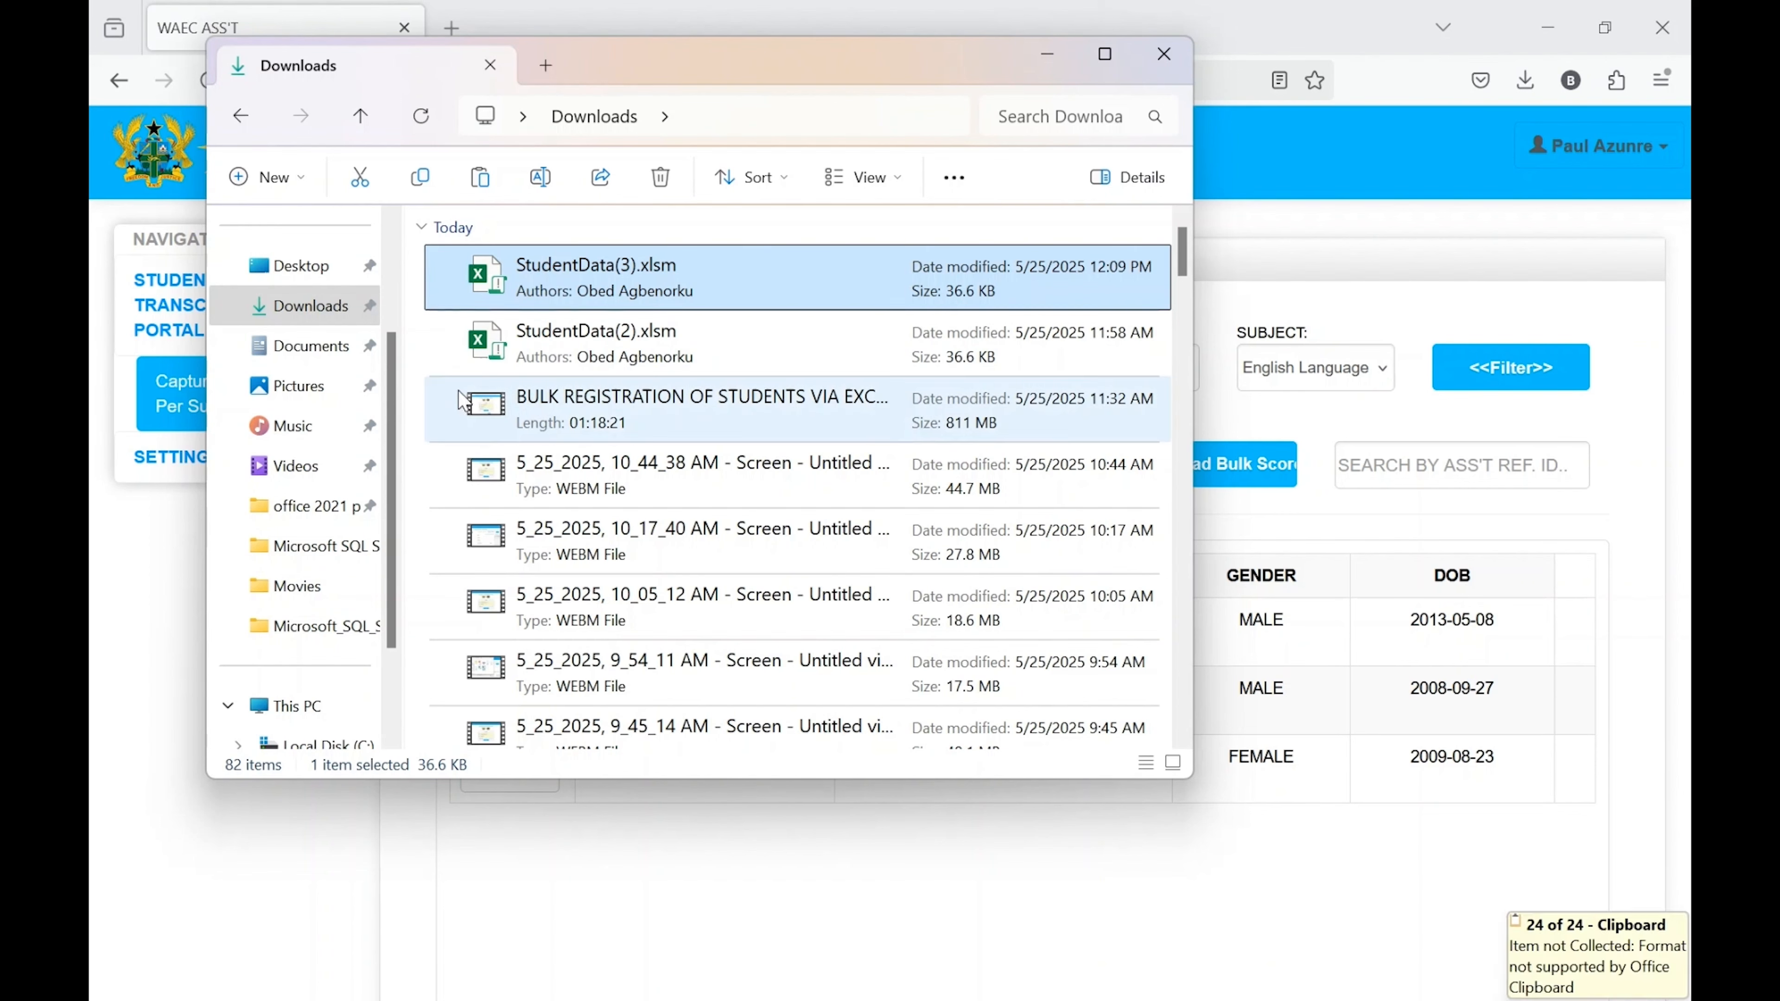
Locate the StudentData.xlsm file in the Pictures folder and close File Explorer.
left_click(322, 396)
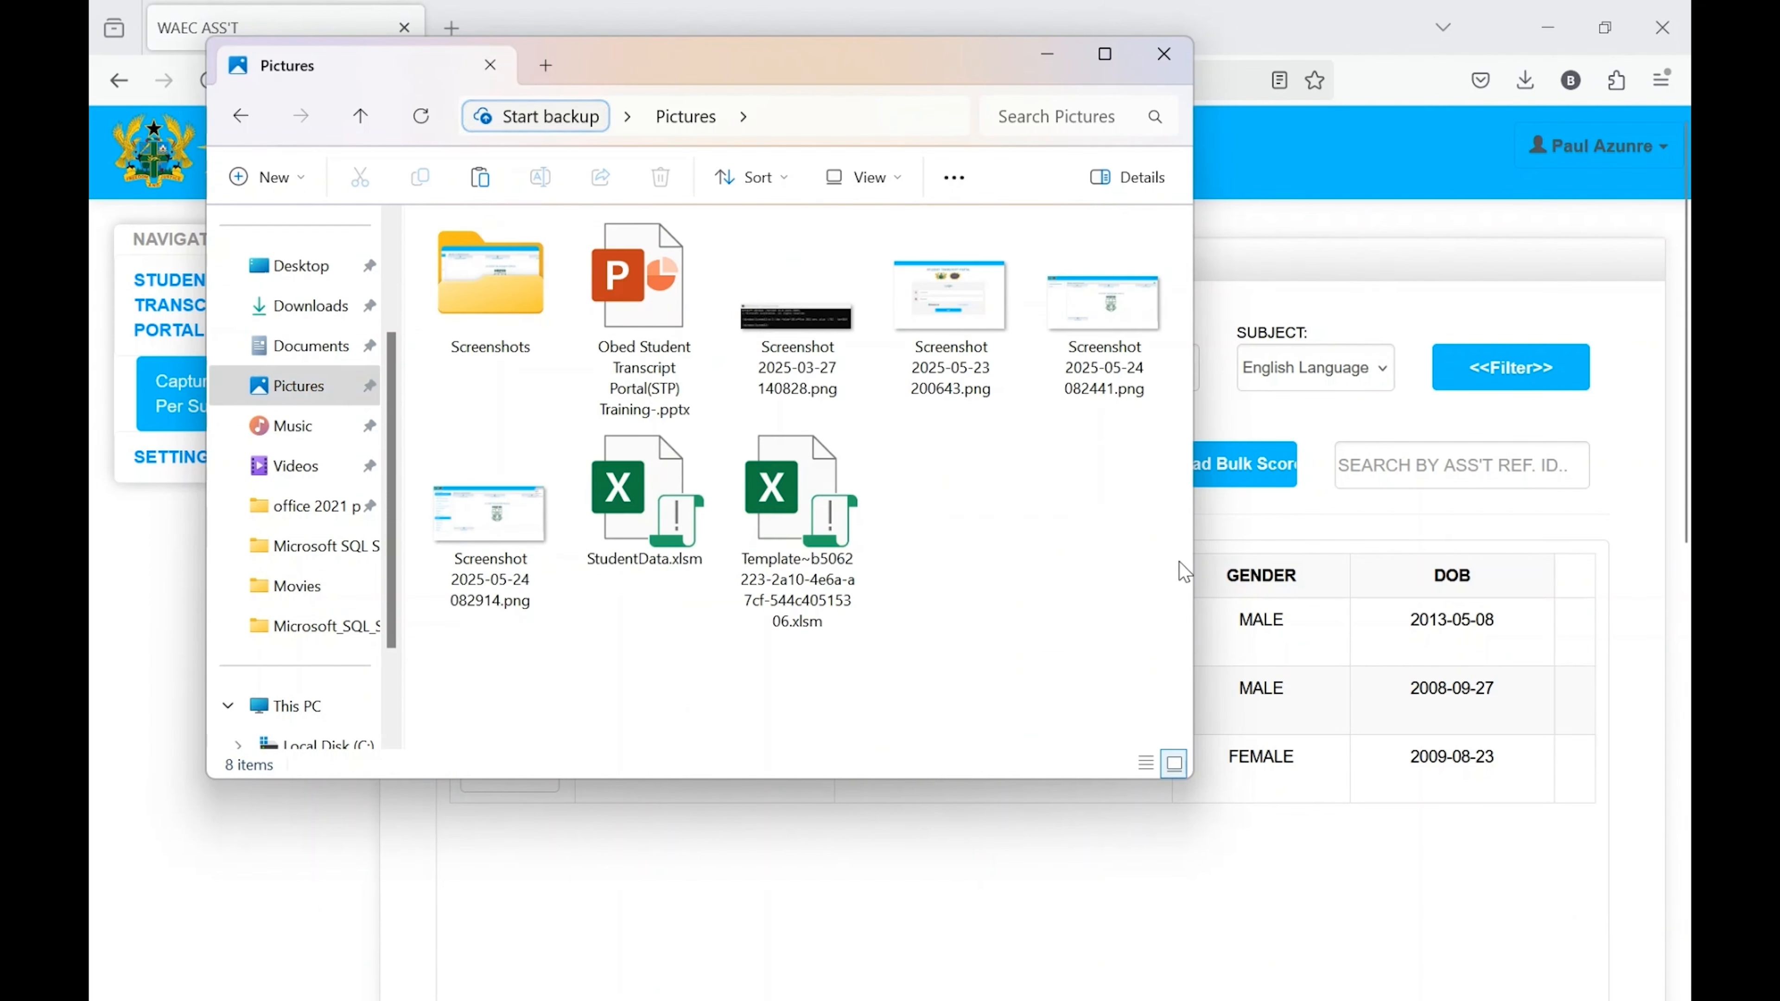
left_click(652, 518)
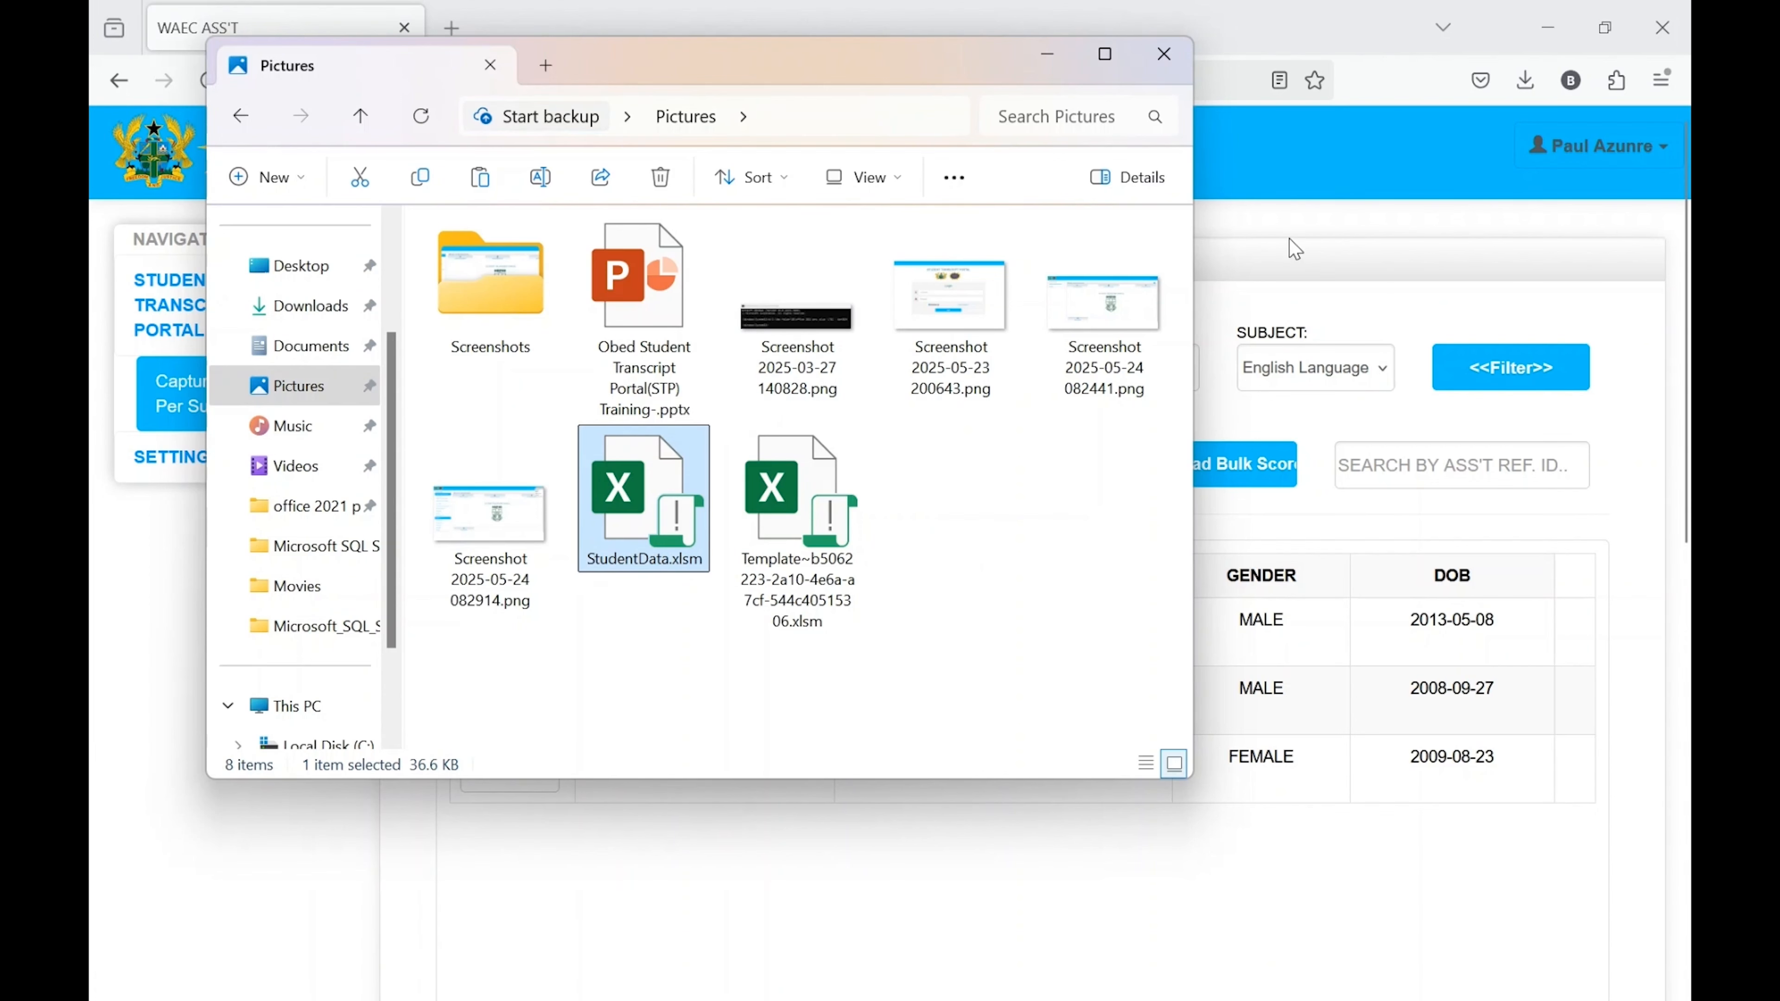
left_click(1164, 54)
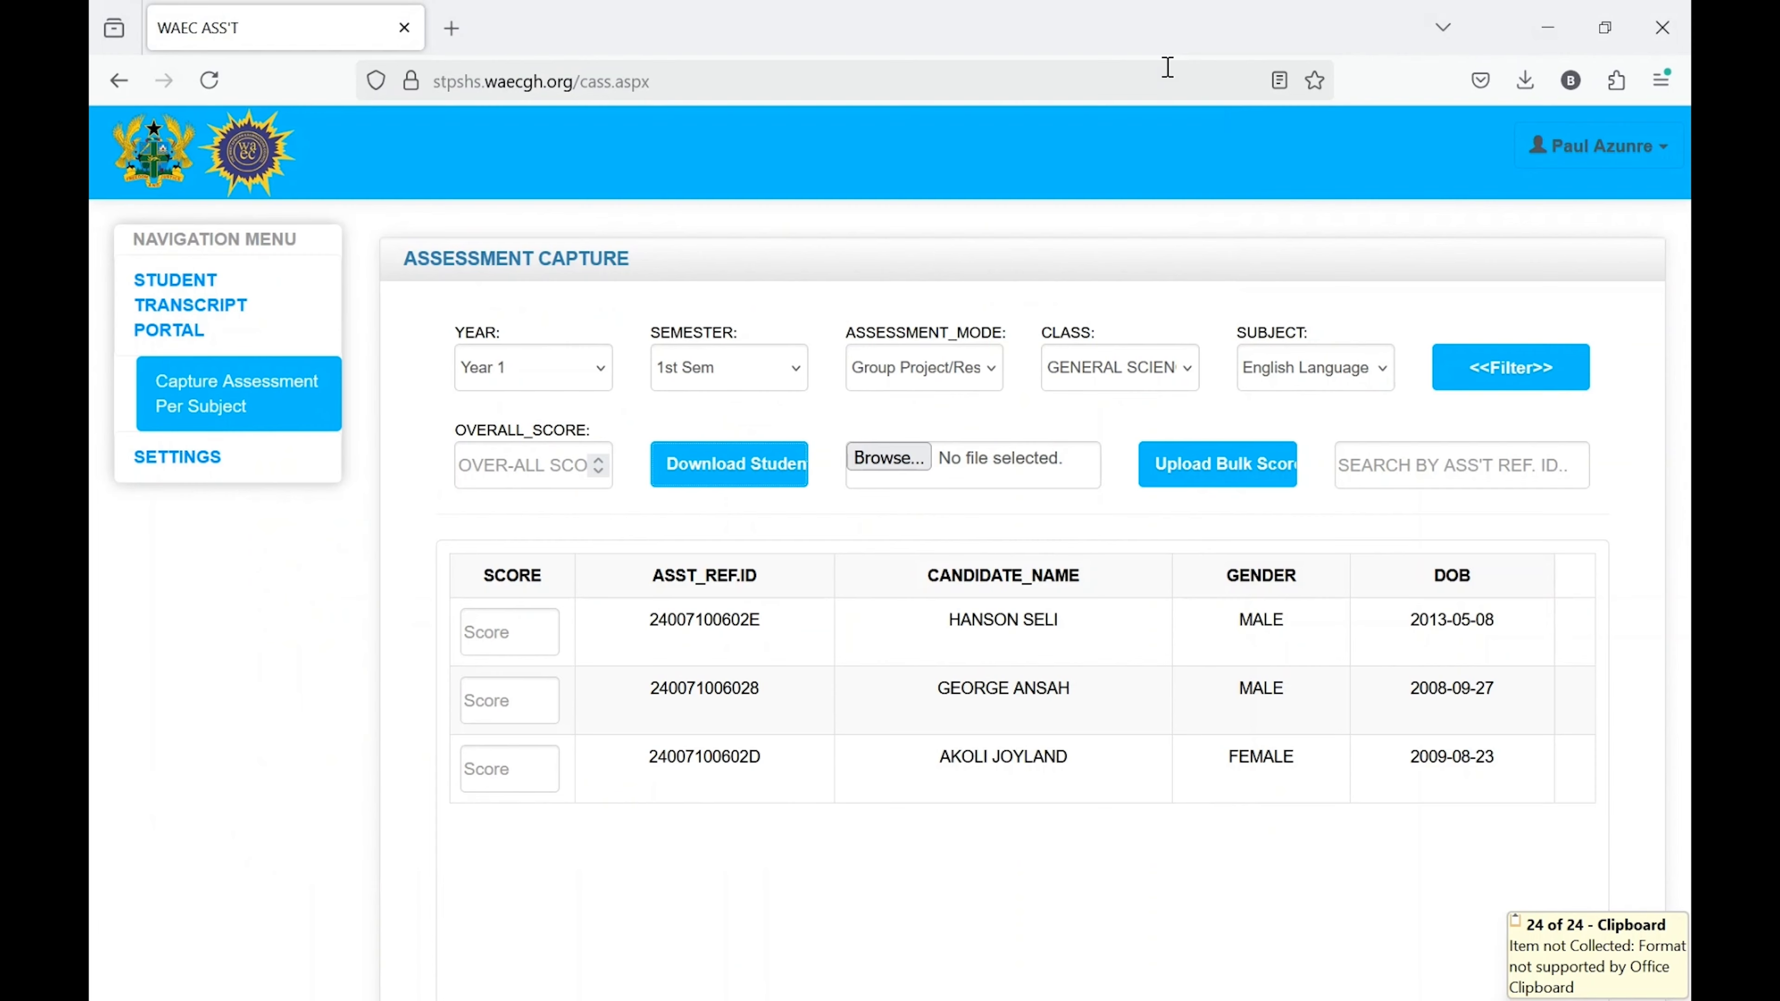
left_click(1004, 463)
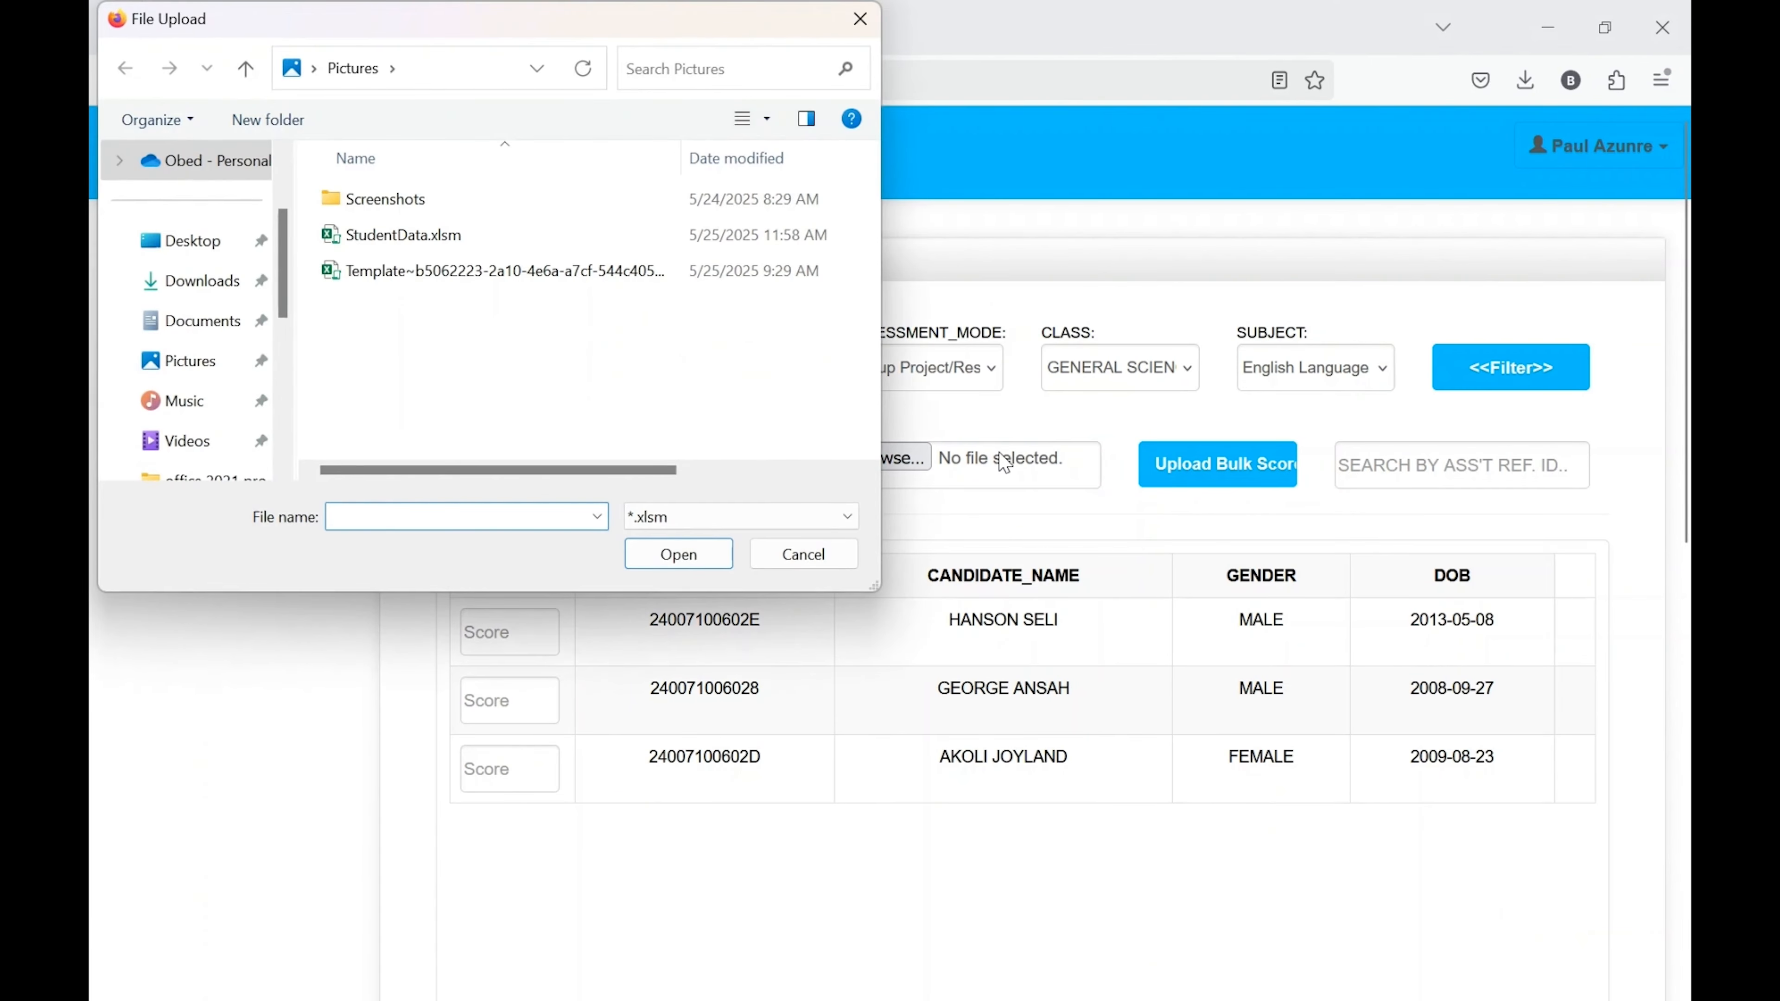
left_click(808, 554)
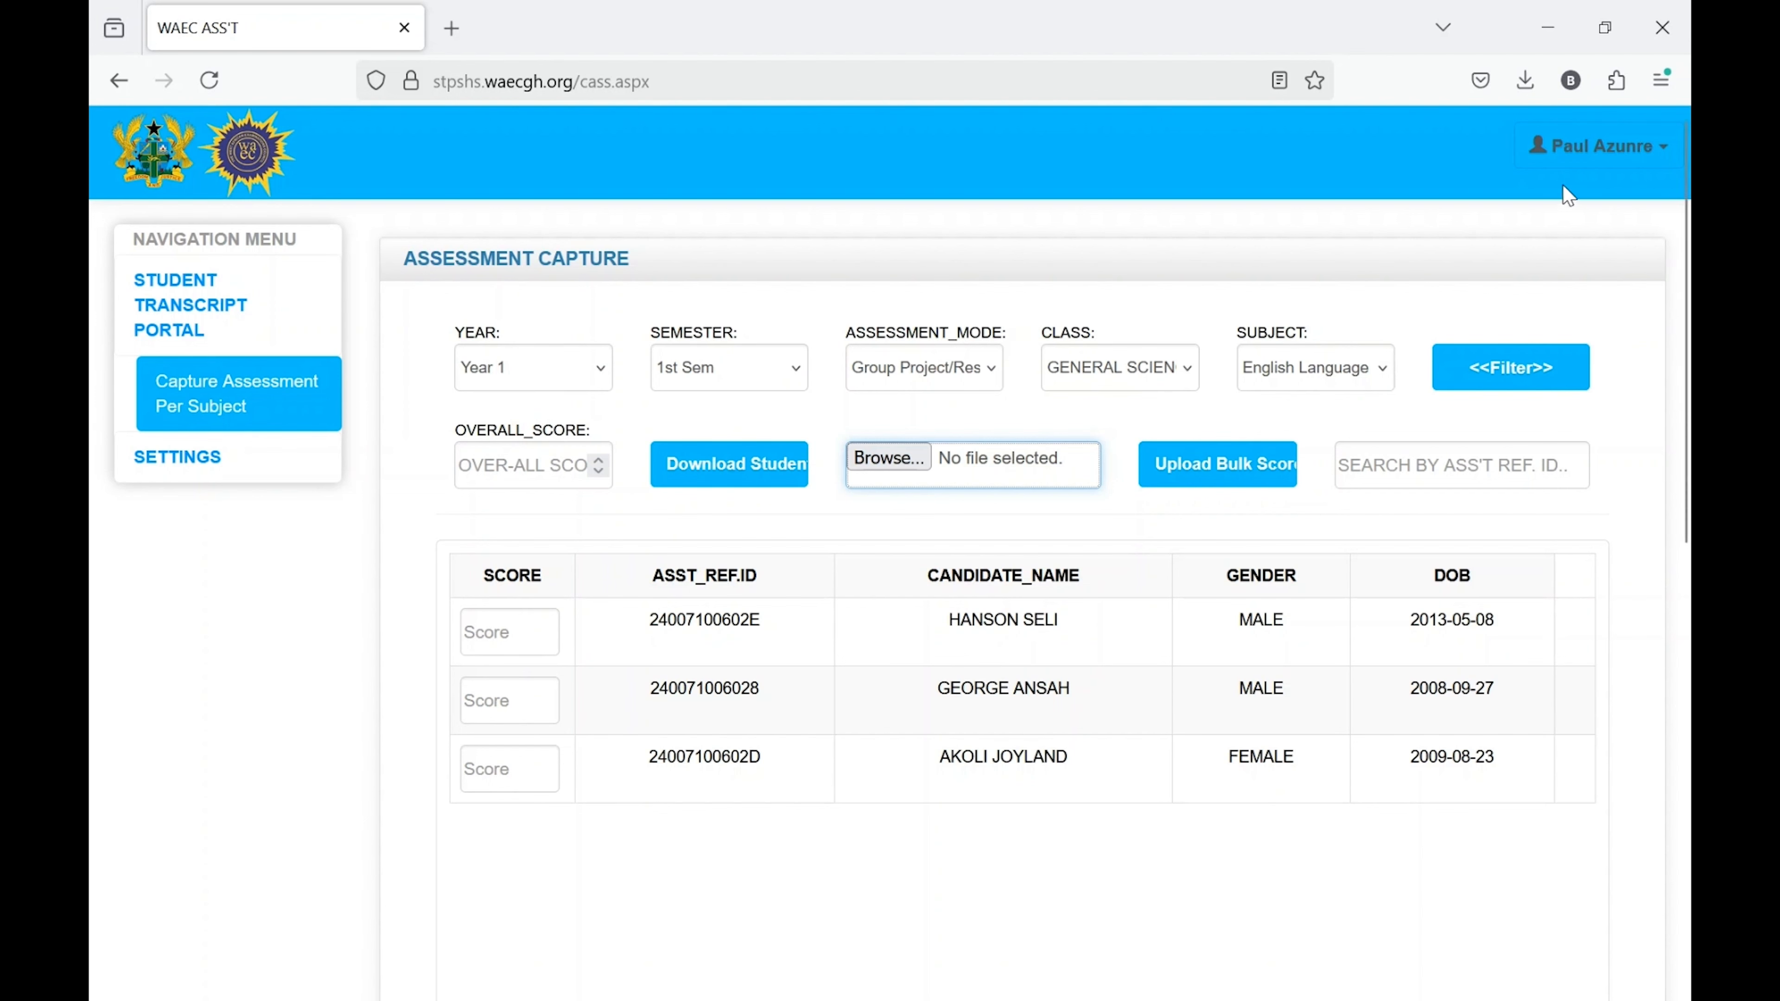
left_click(1596, 158)
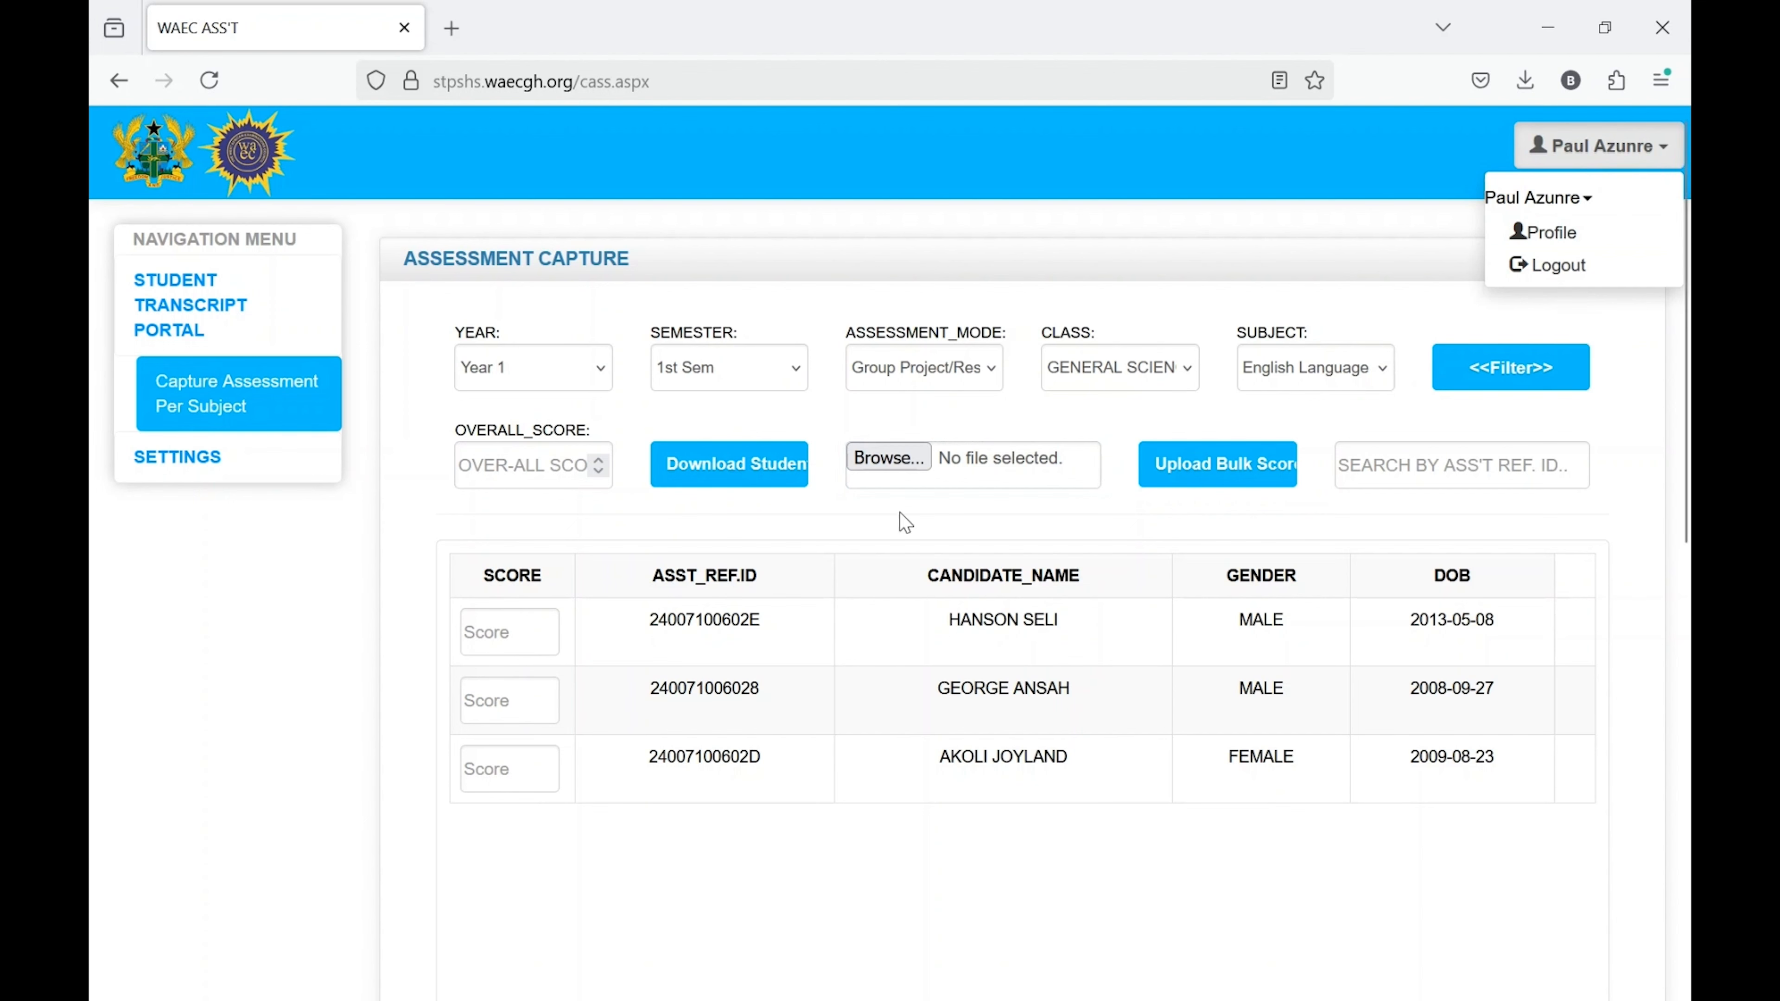
Choose the StudentData.xlsm file from the Pictures folder and upload it as the bulk scores.
left_click(989, 470)
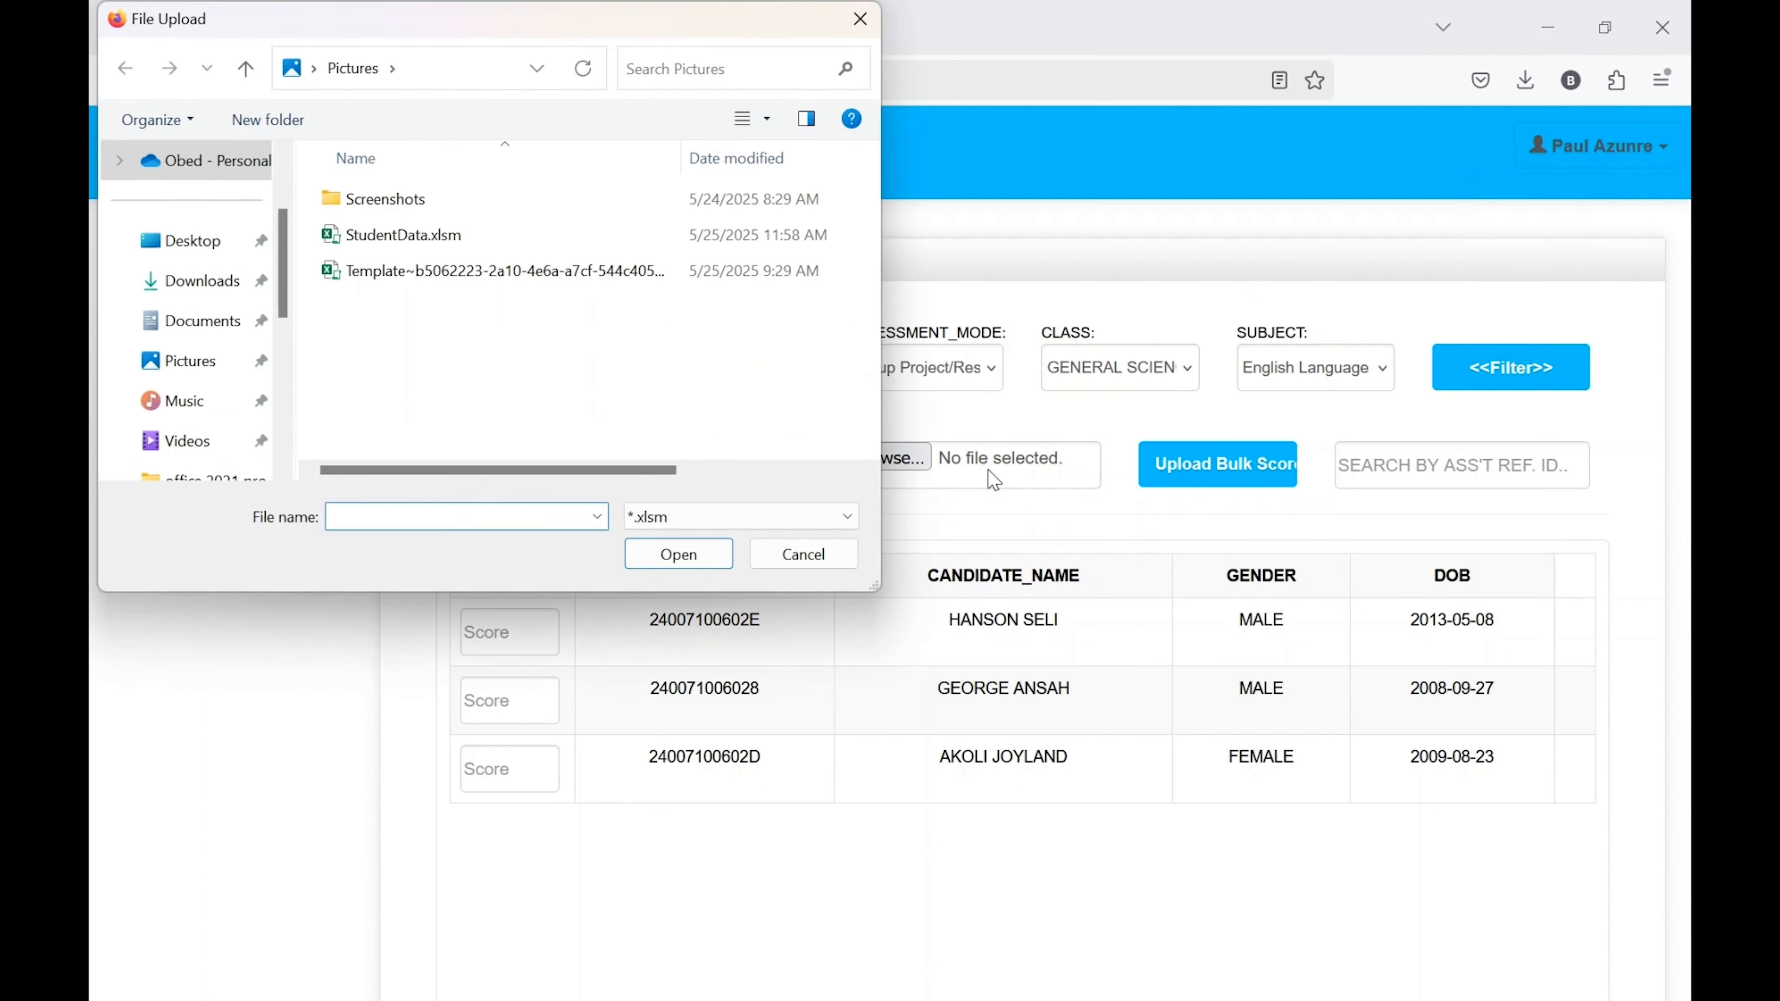
left_click(392, 245)
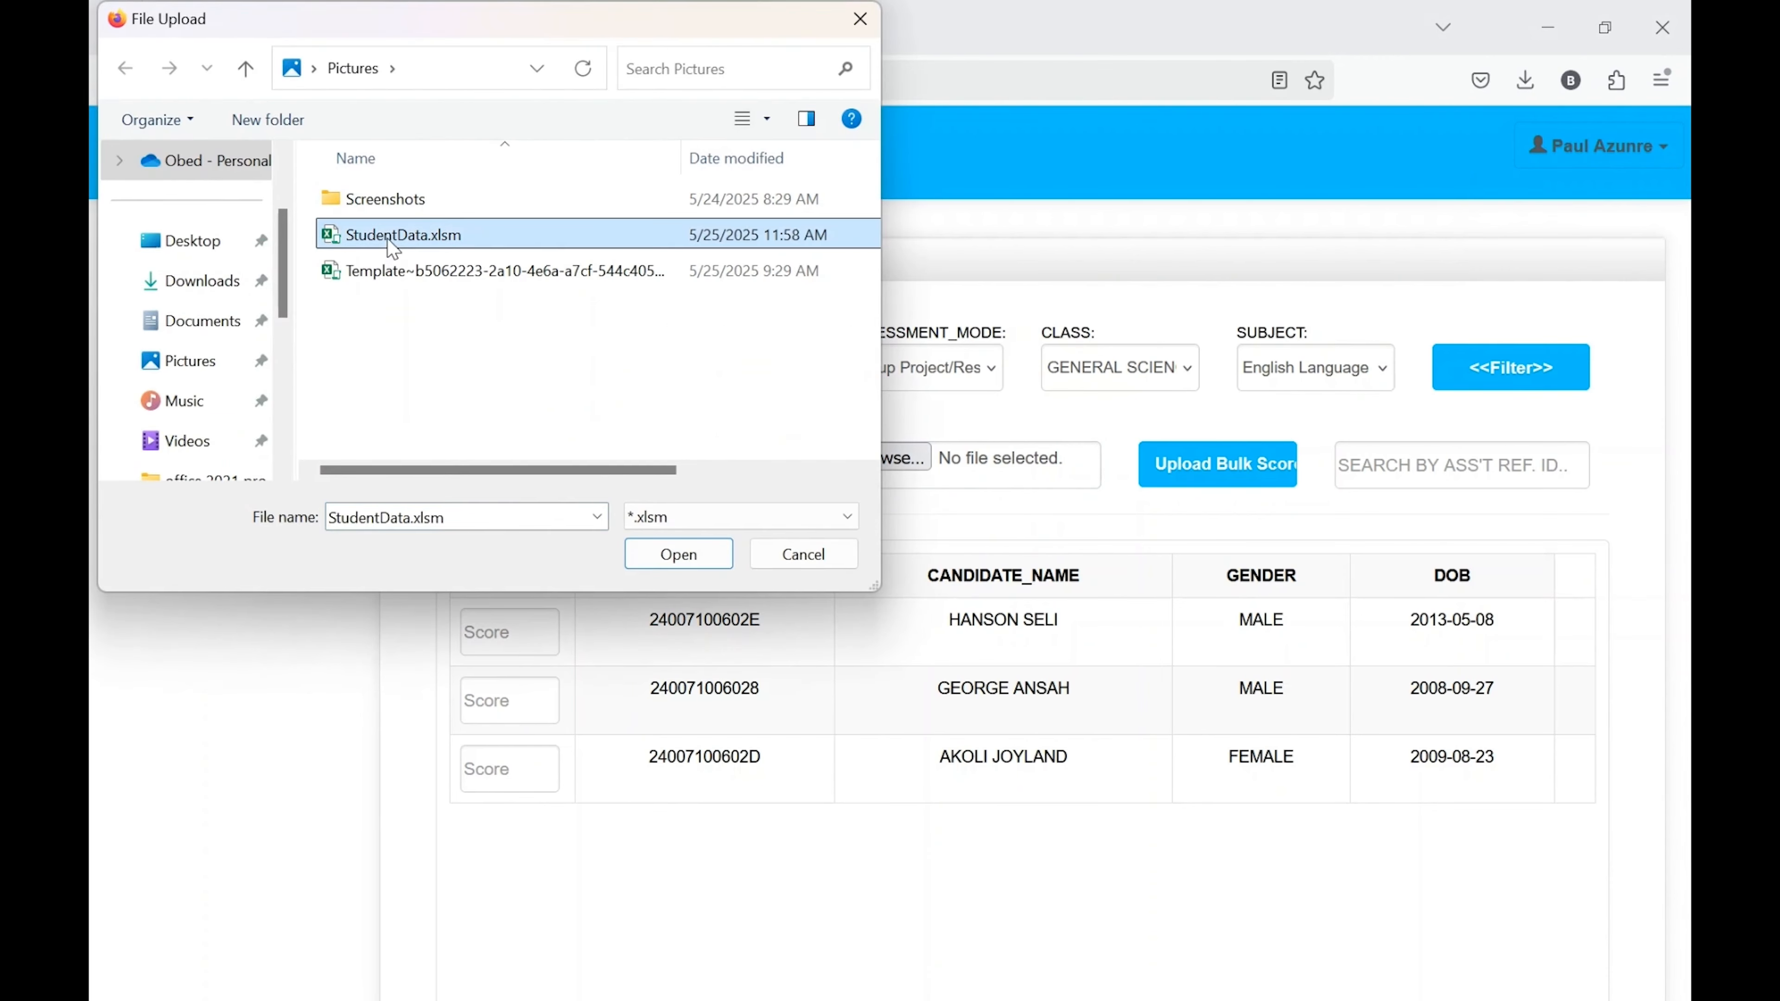
left_click(705, 557)
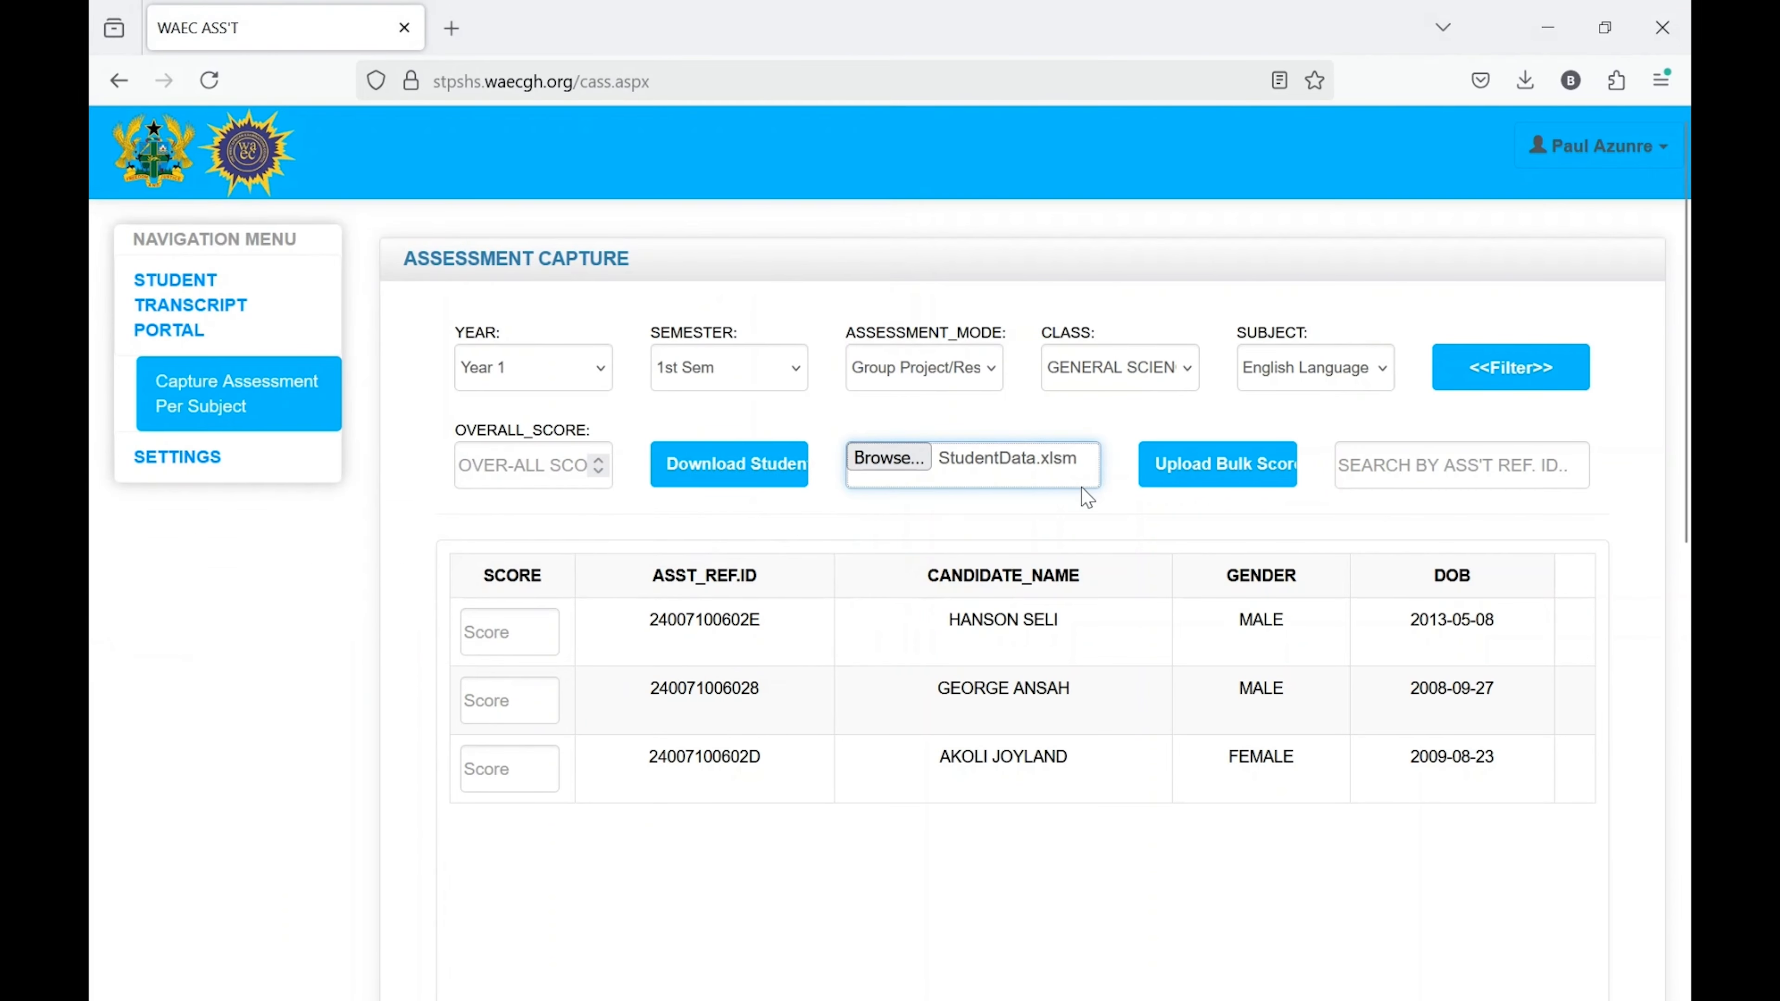
left_click(1235, 474)
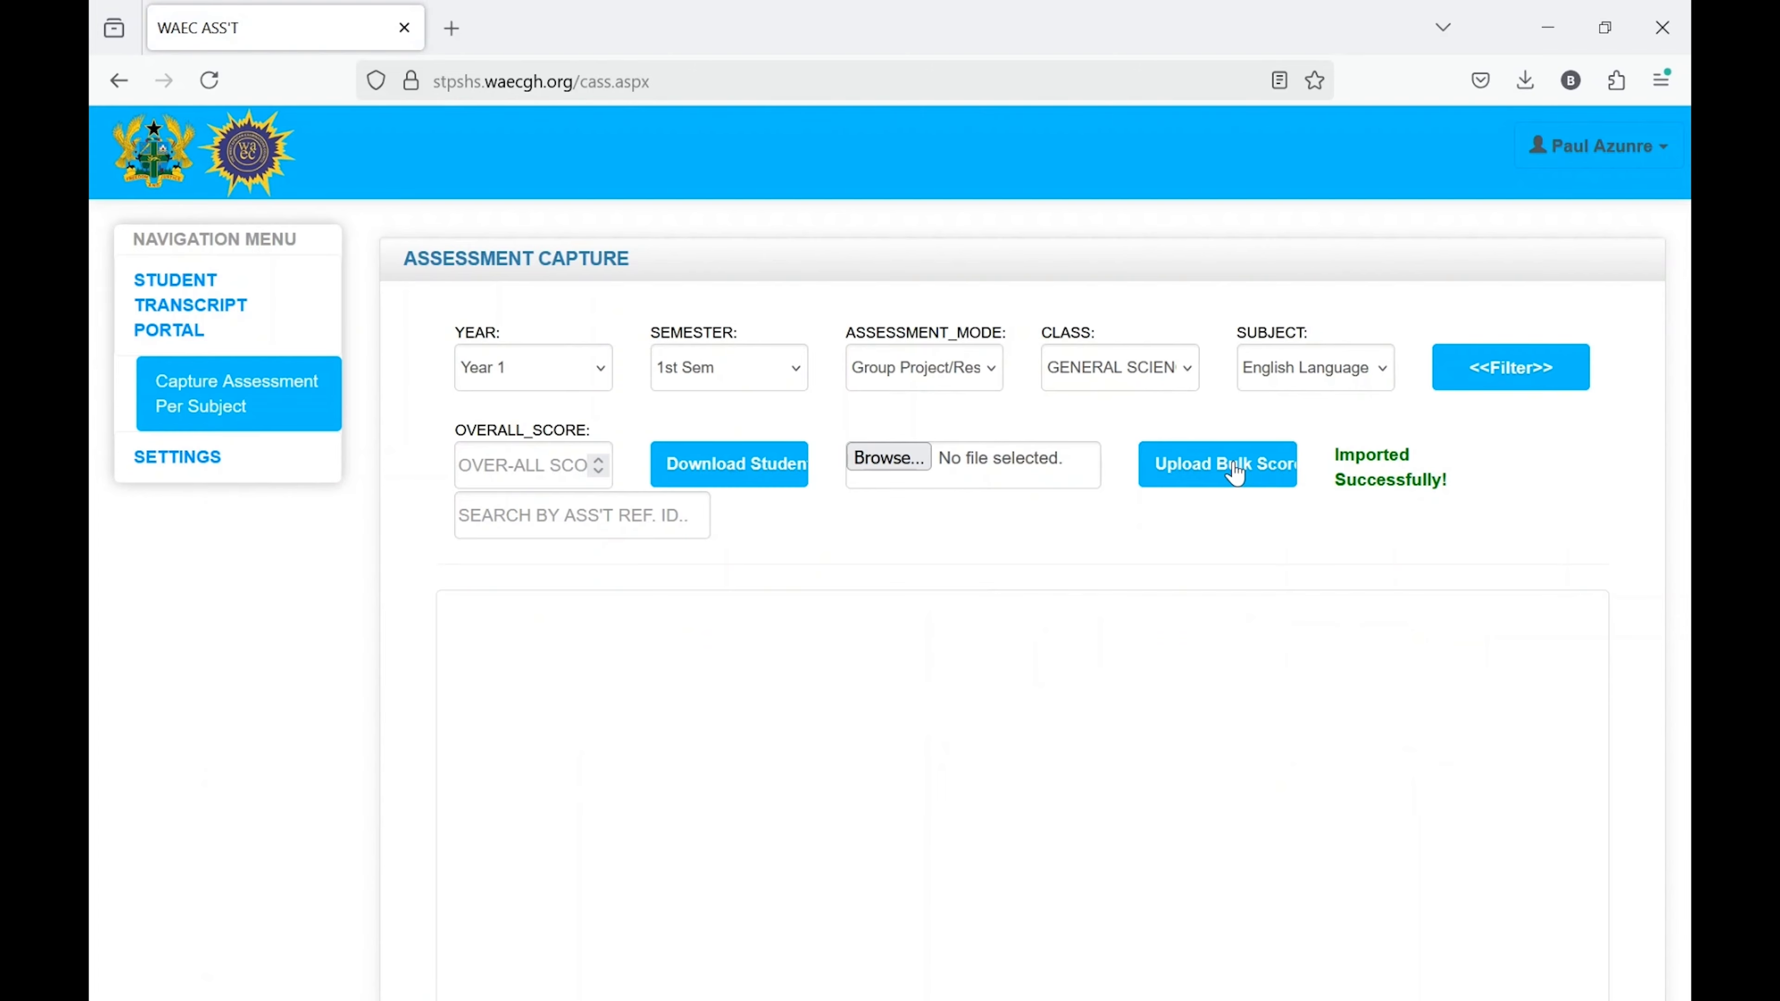
Refresh the table of captured student scores beneath the total number of students.
scroll(1239, 420, "down", 5)
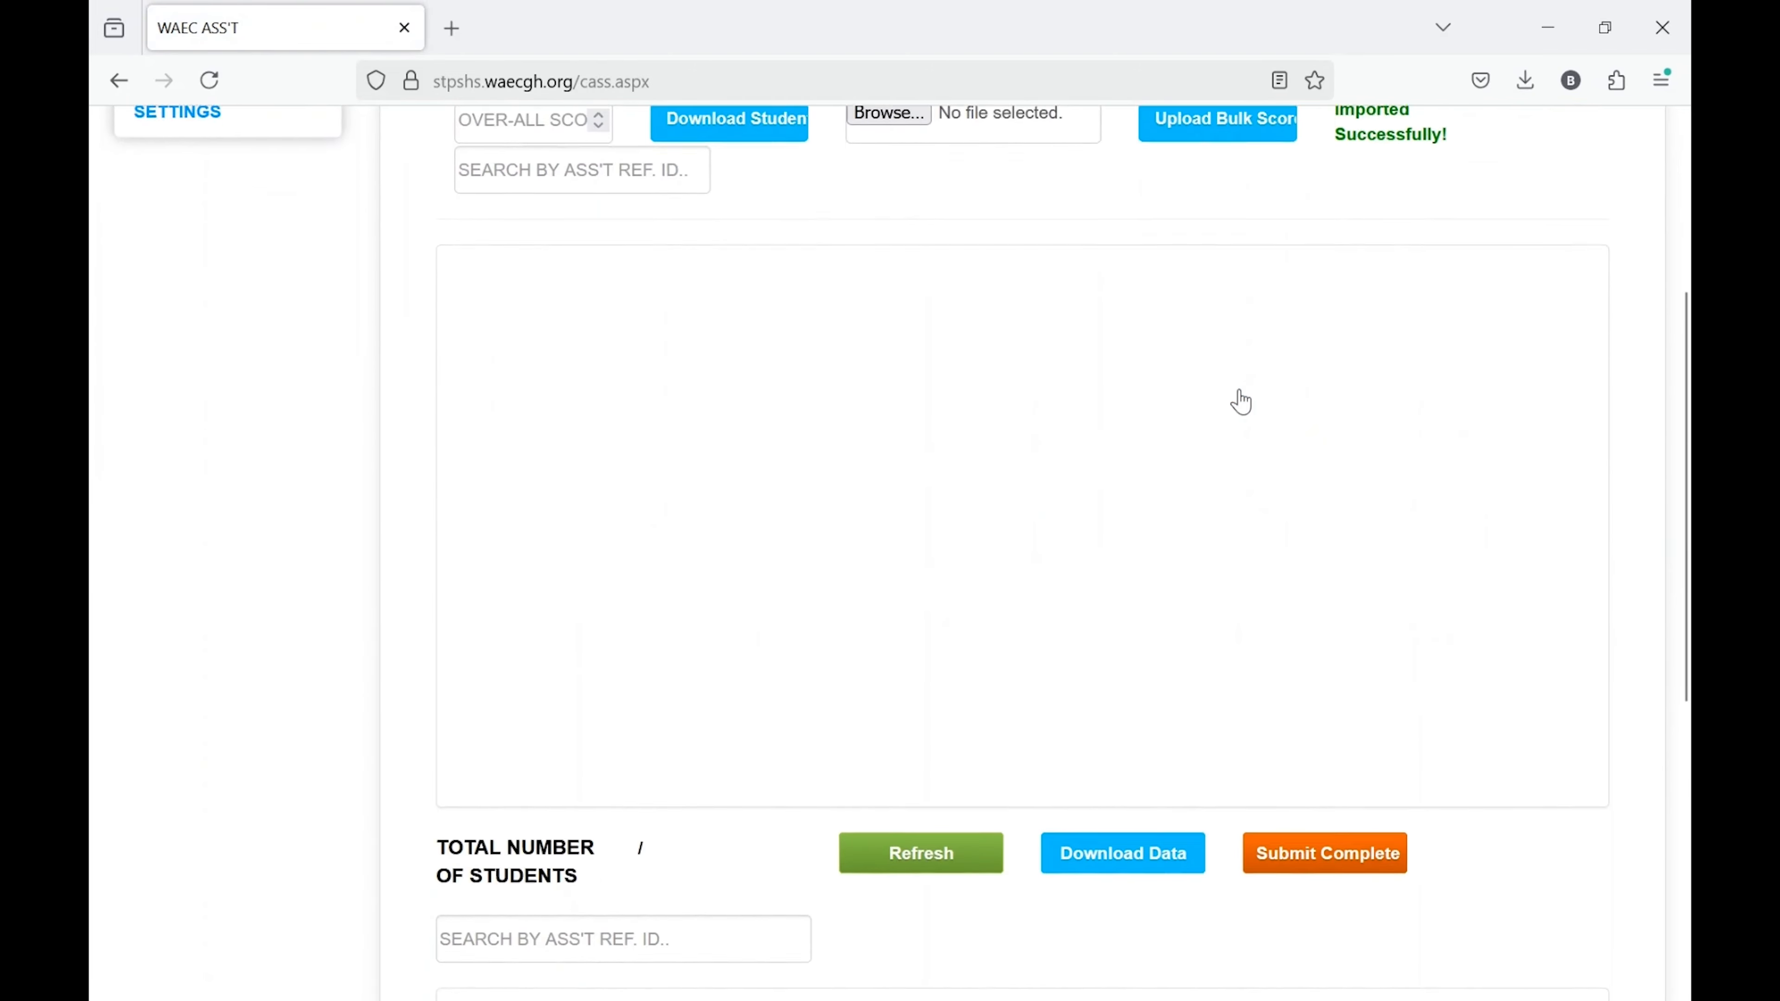
scroll(1240, 401, "up", 5)
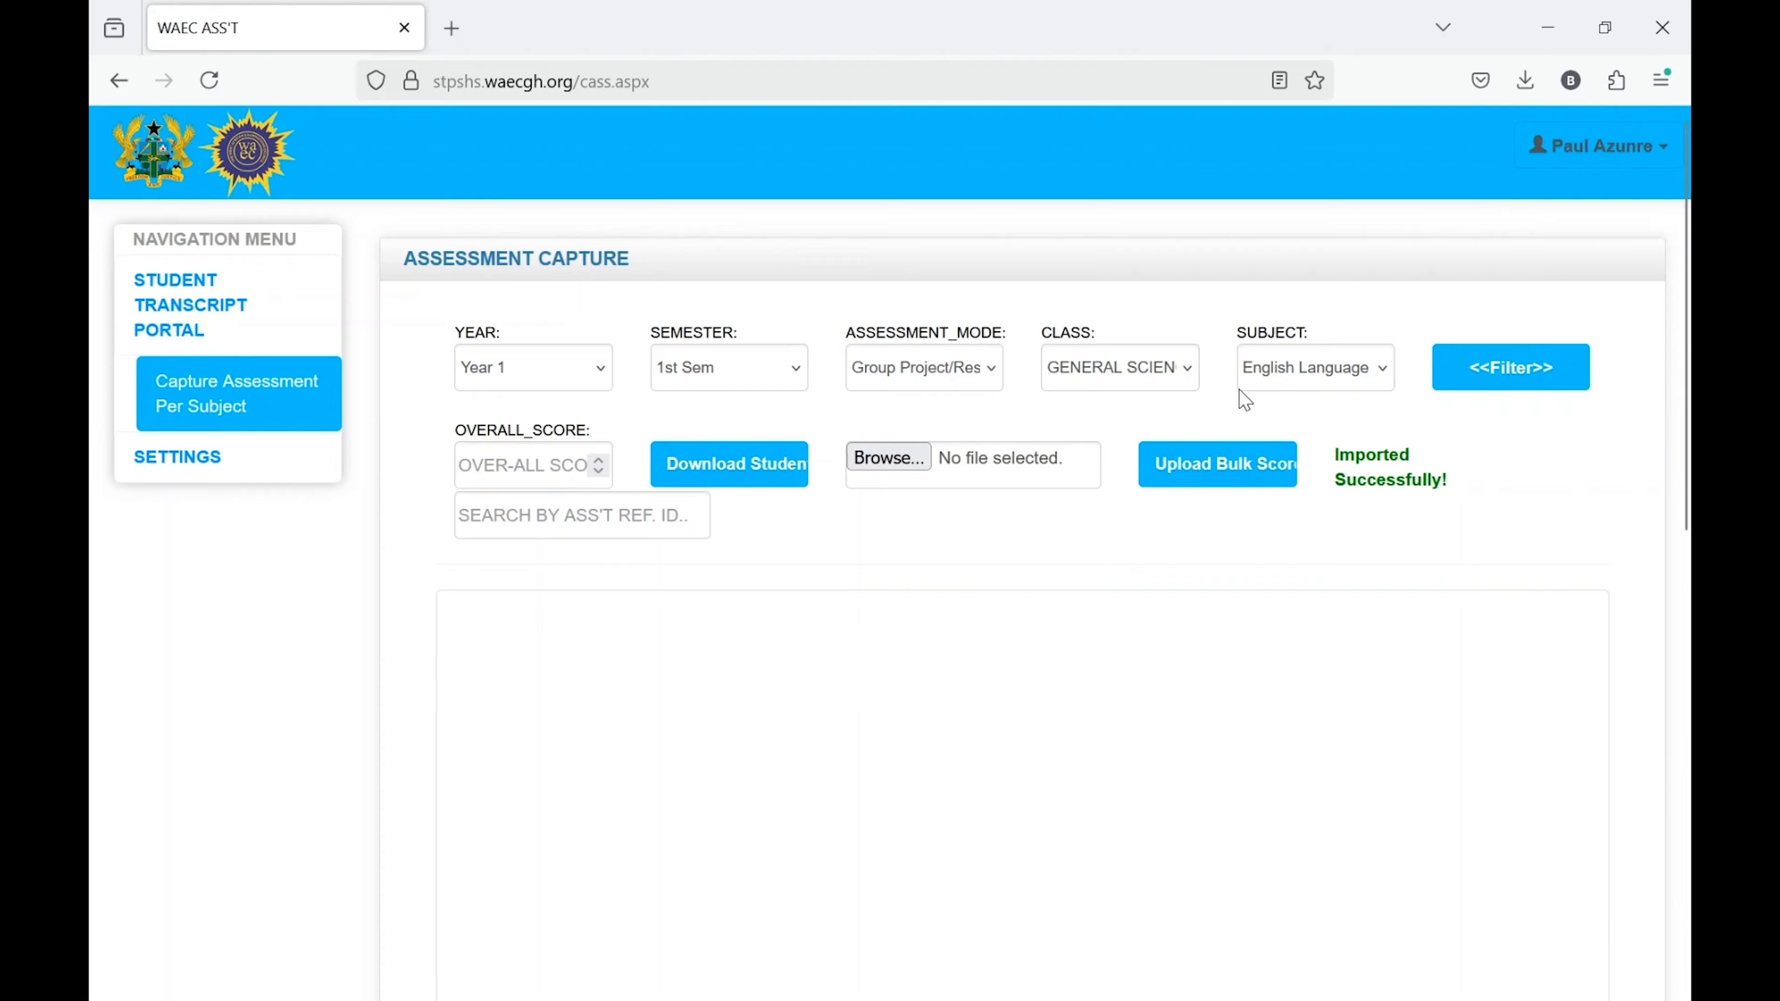
scroll(1239, 390, "down", 5)
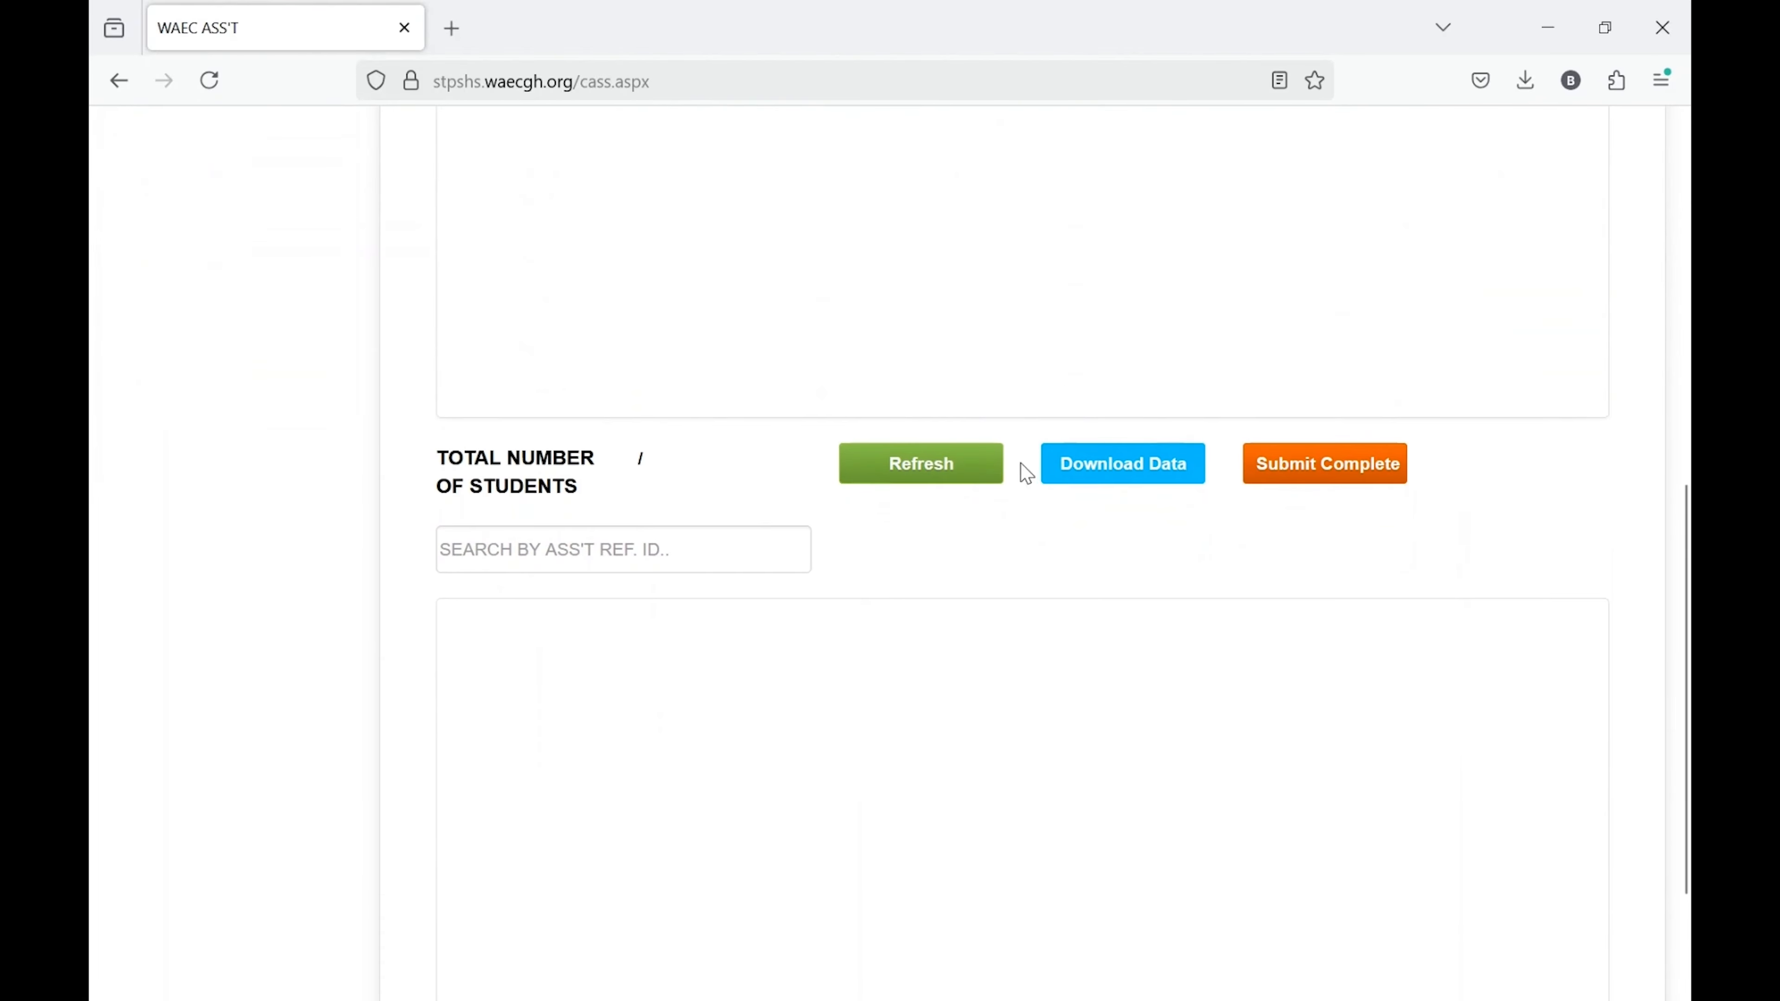
left_click(944, 471)
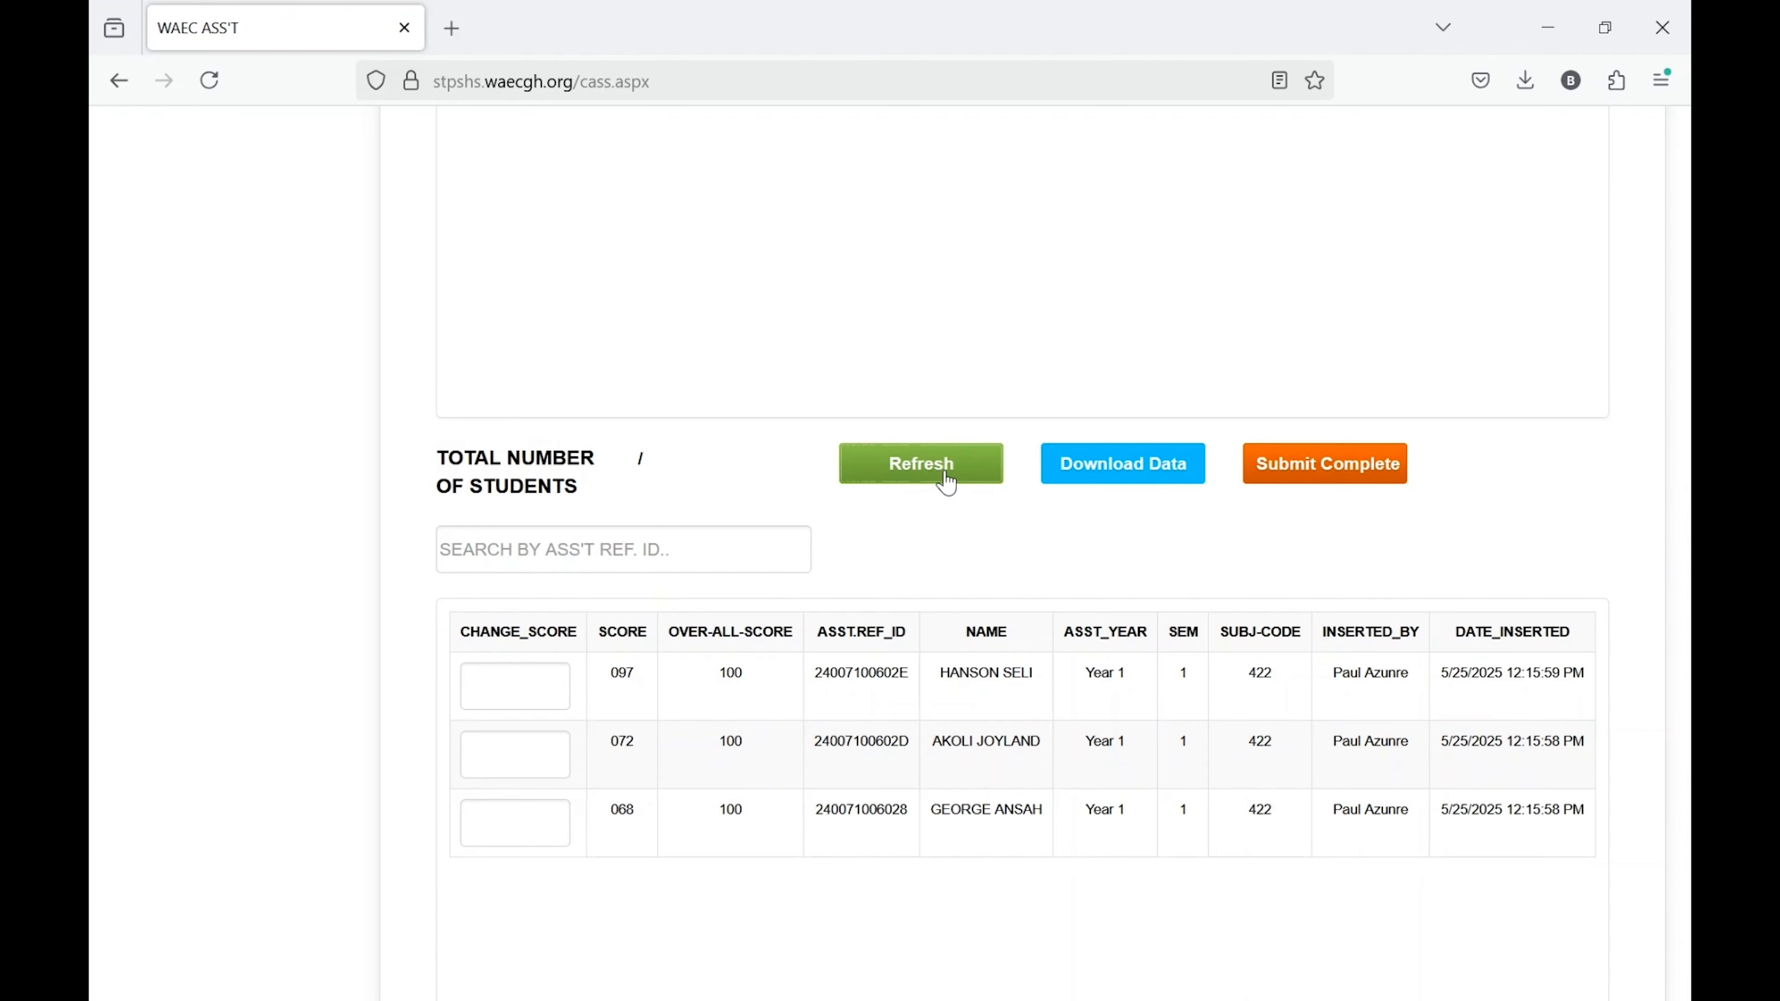
left_click(946, 483)
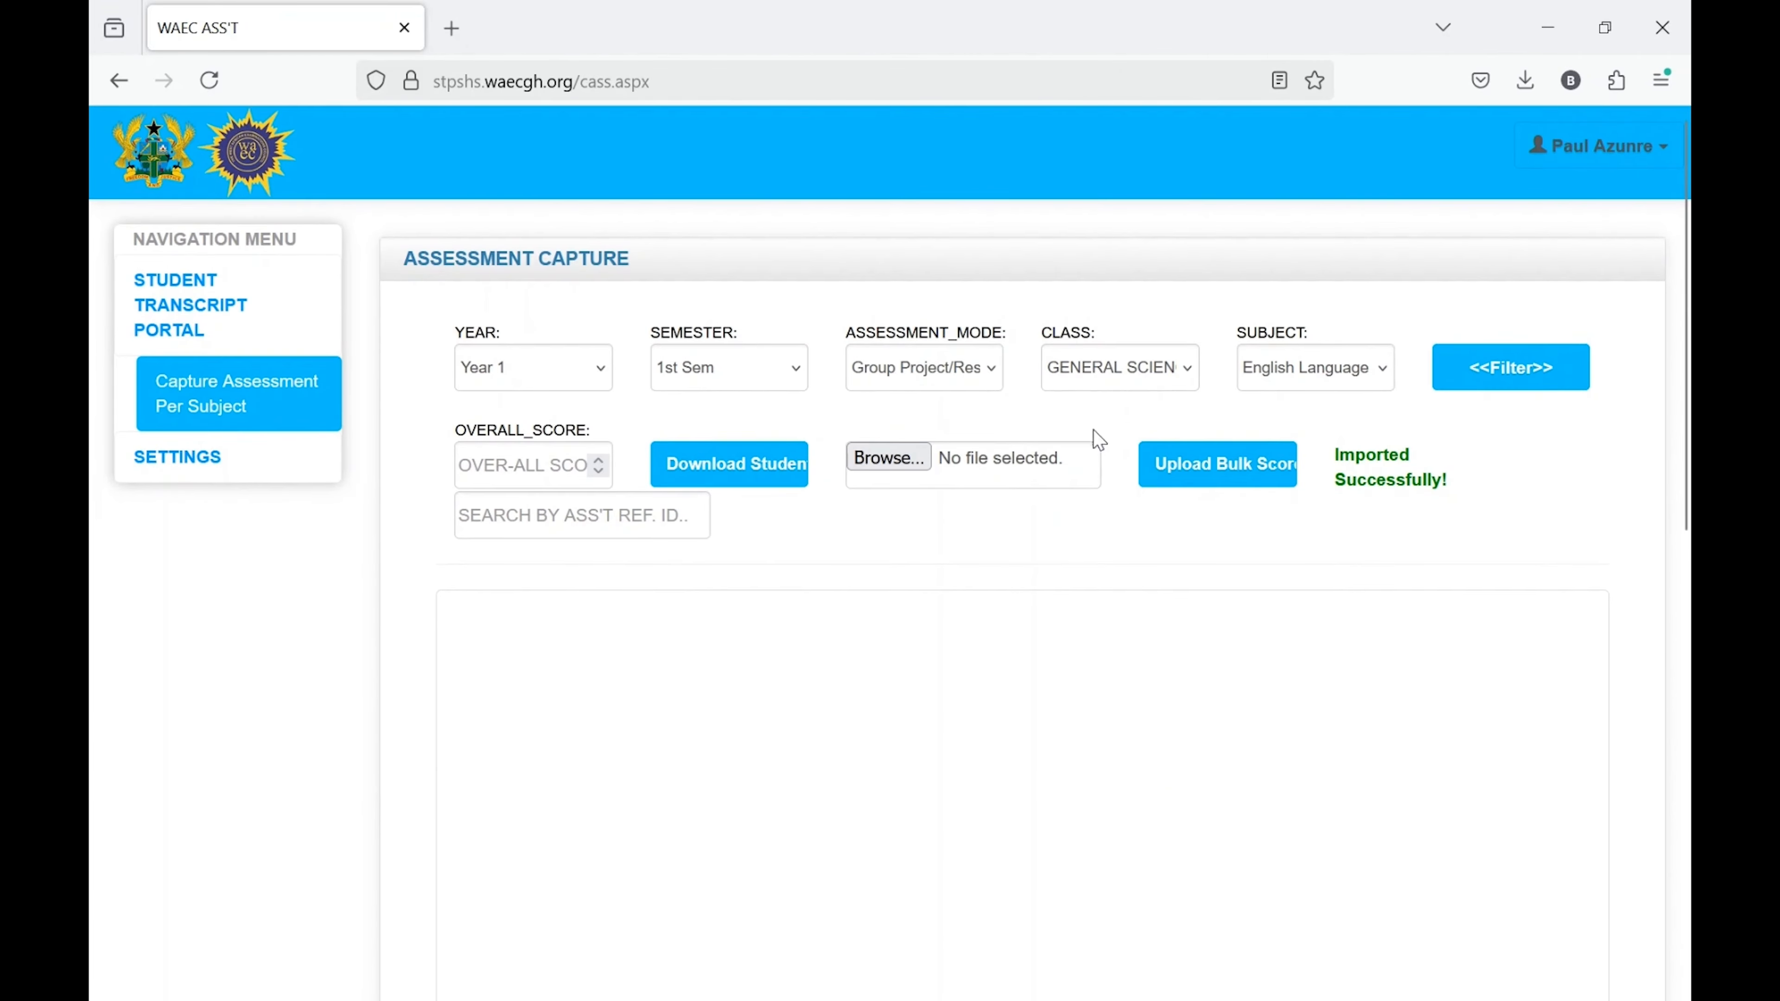
Change the score of the student in the first row of the captured scores table to 68.
scroll(1017, 776, "down", 10)
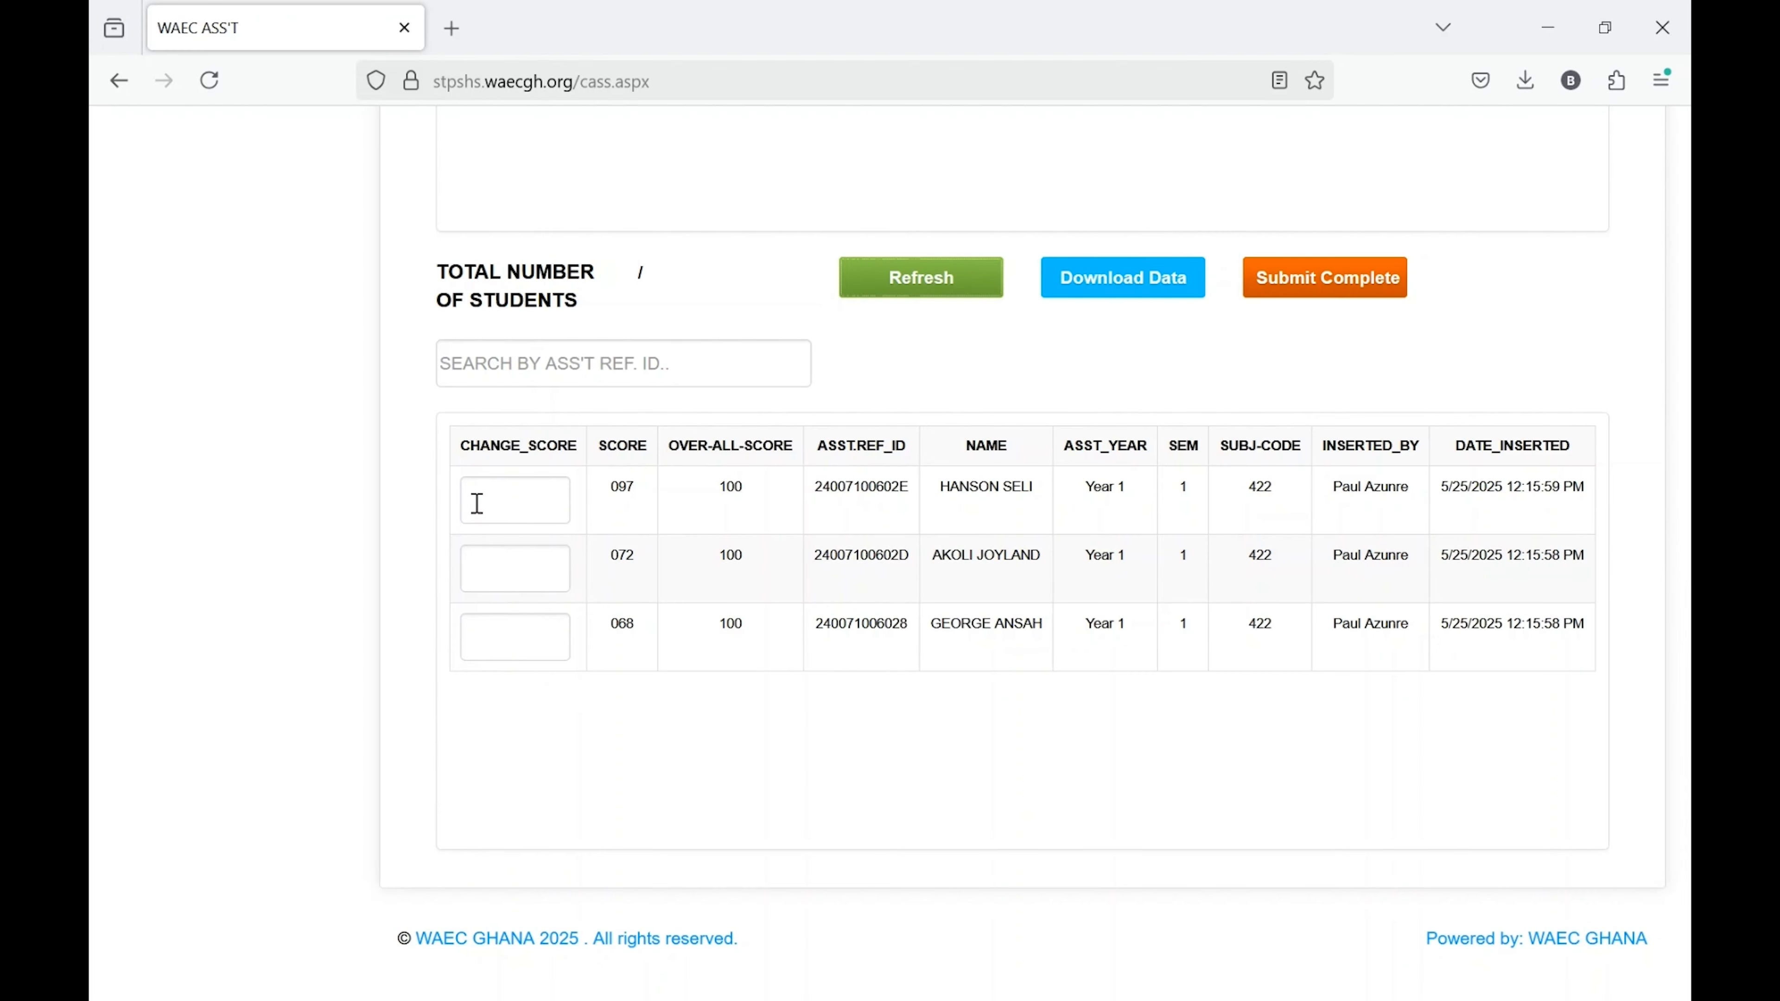
left_click(601, 374)
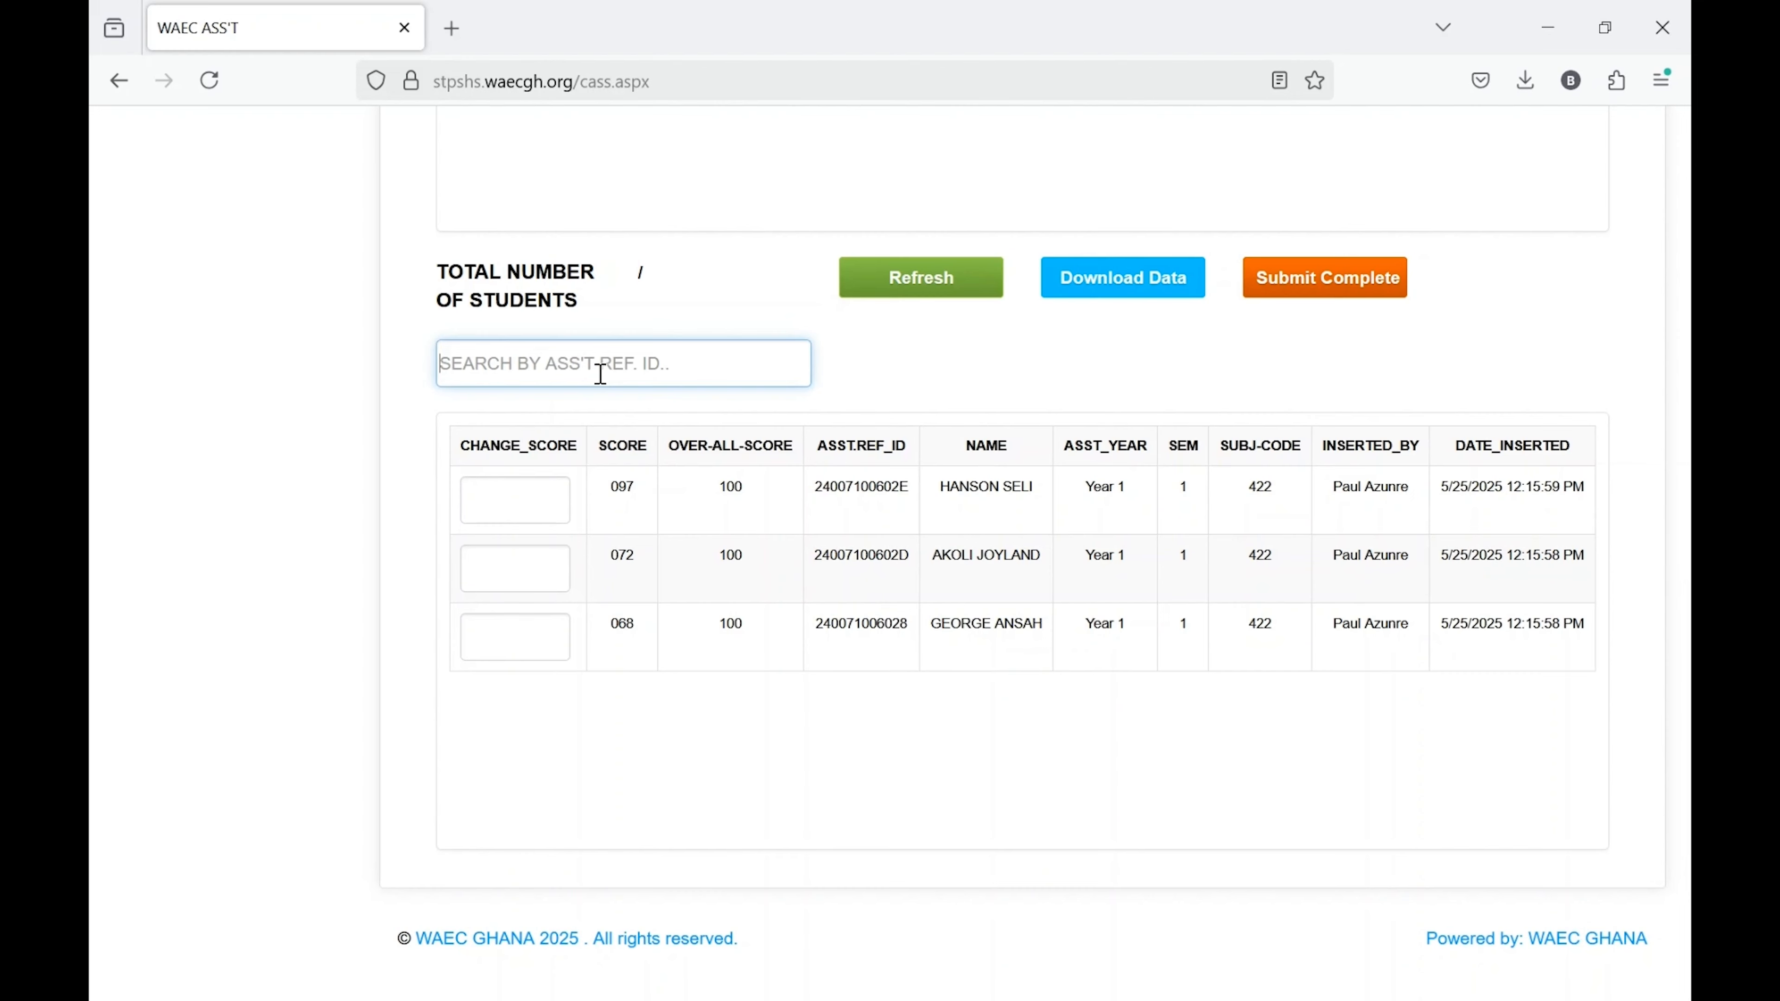
left_click(752, 540)
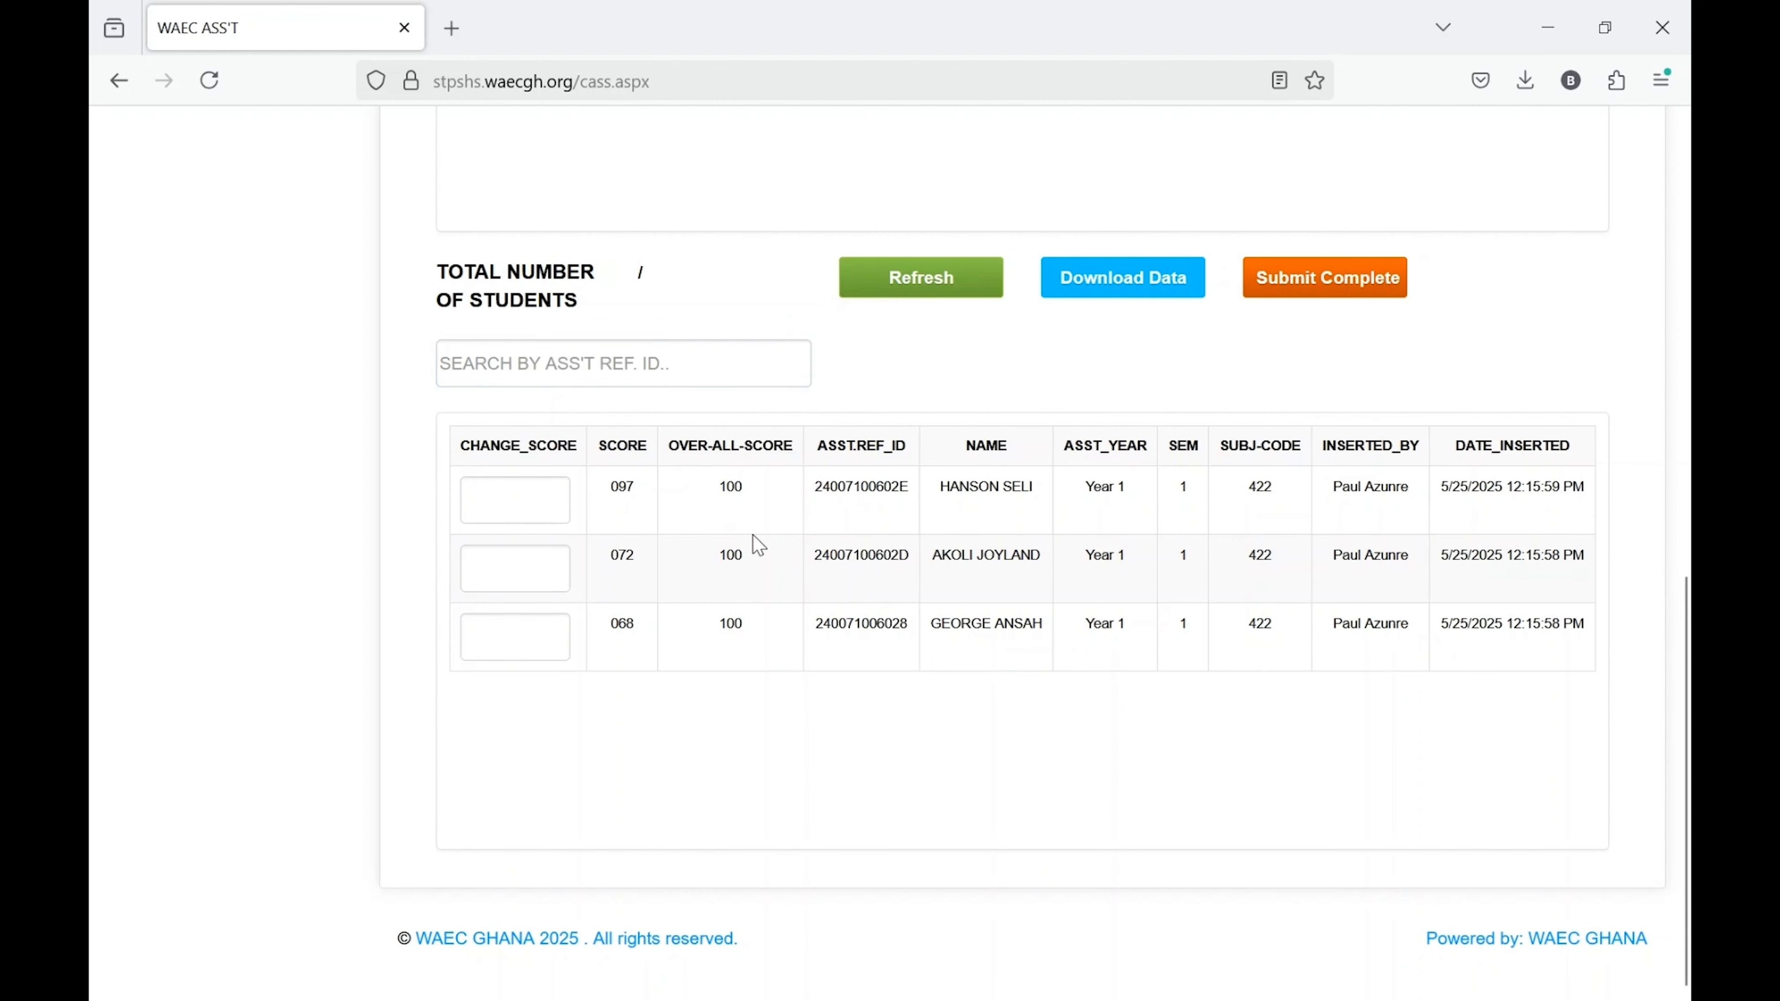
left_click(513, 510)
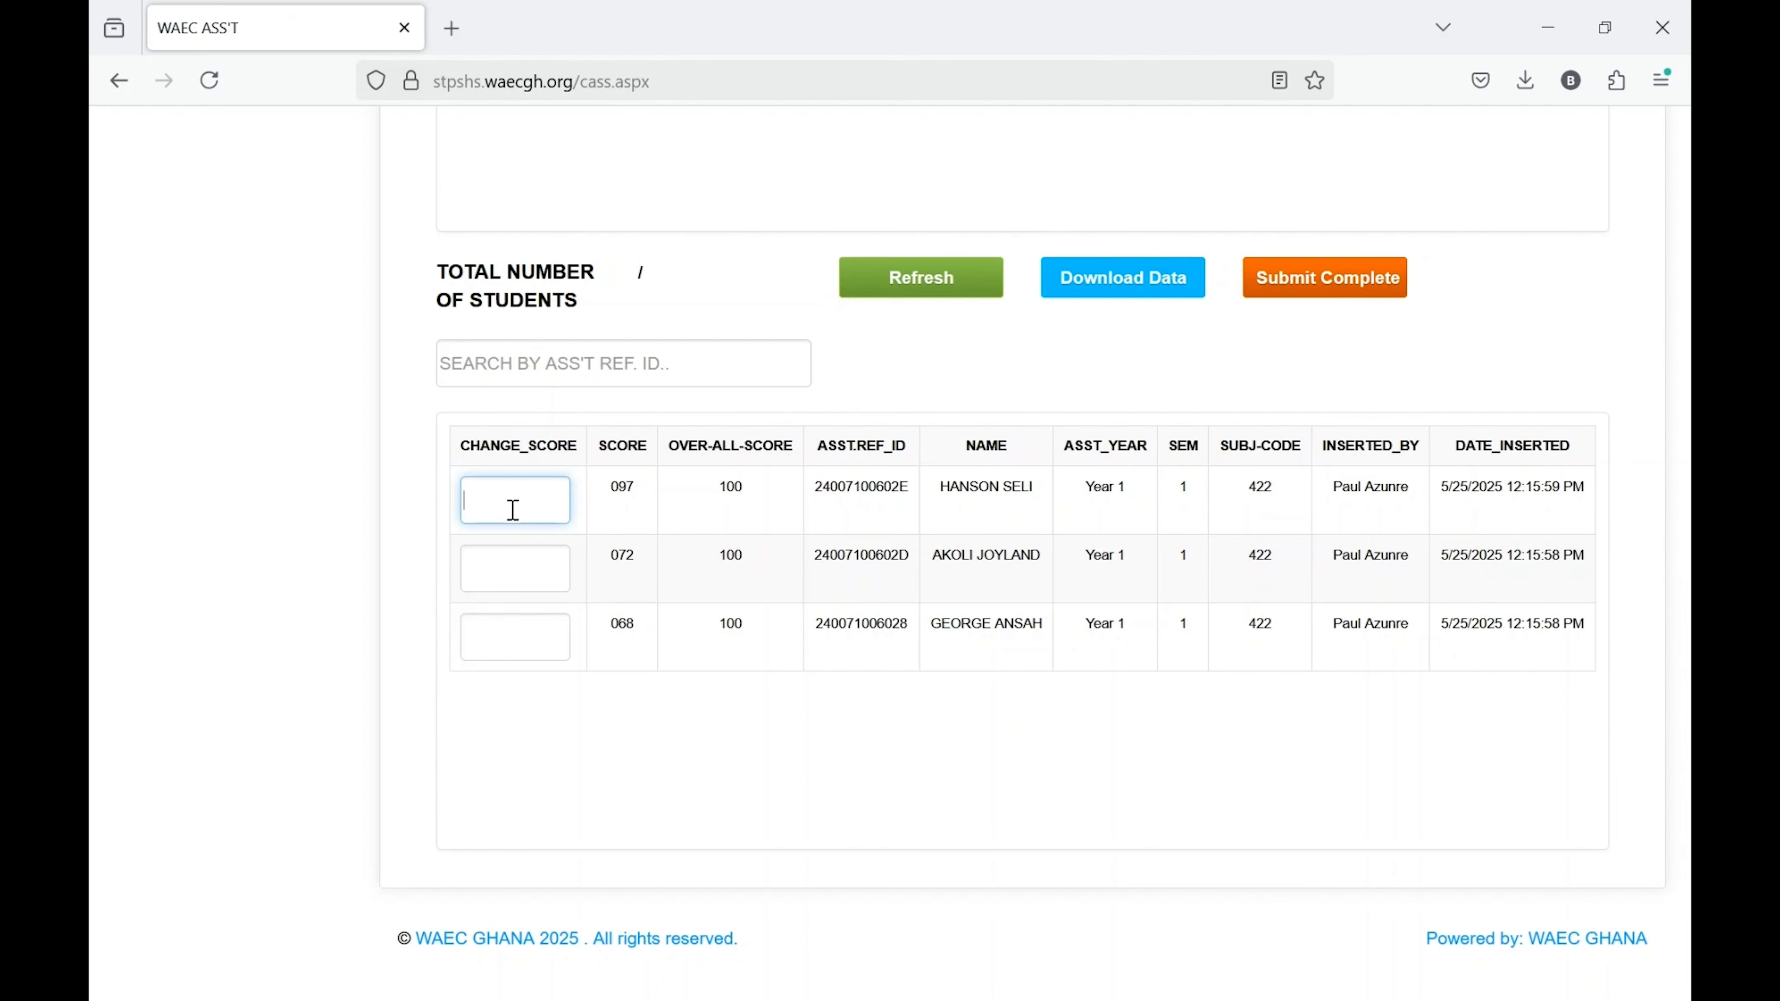
type("68")
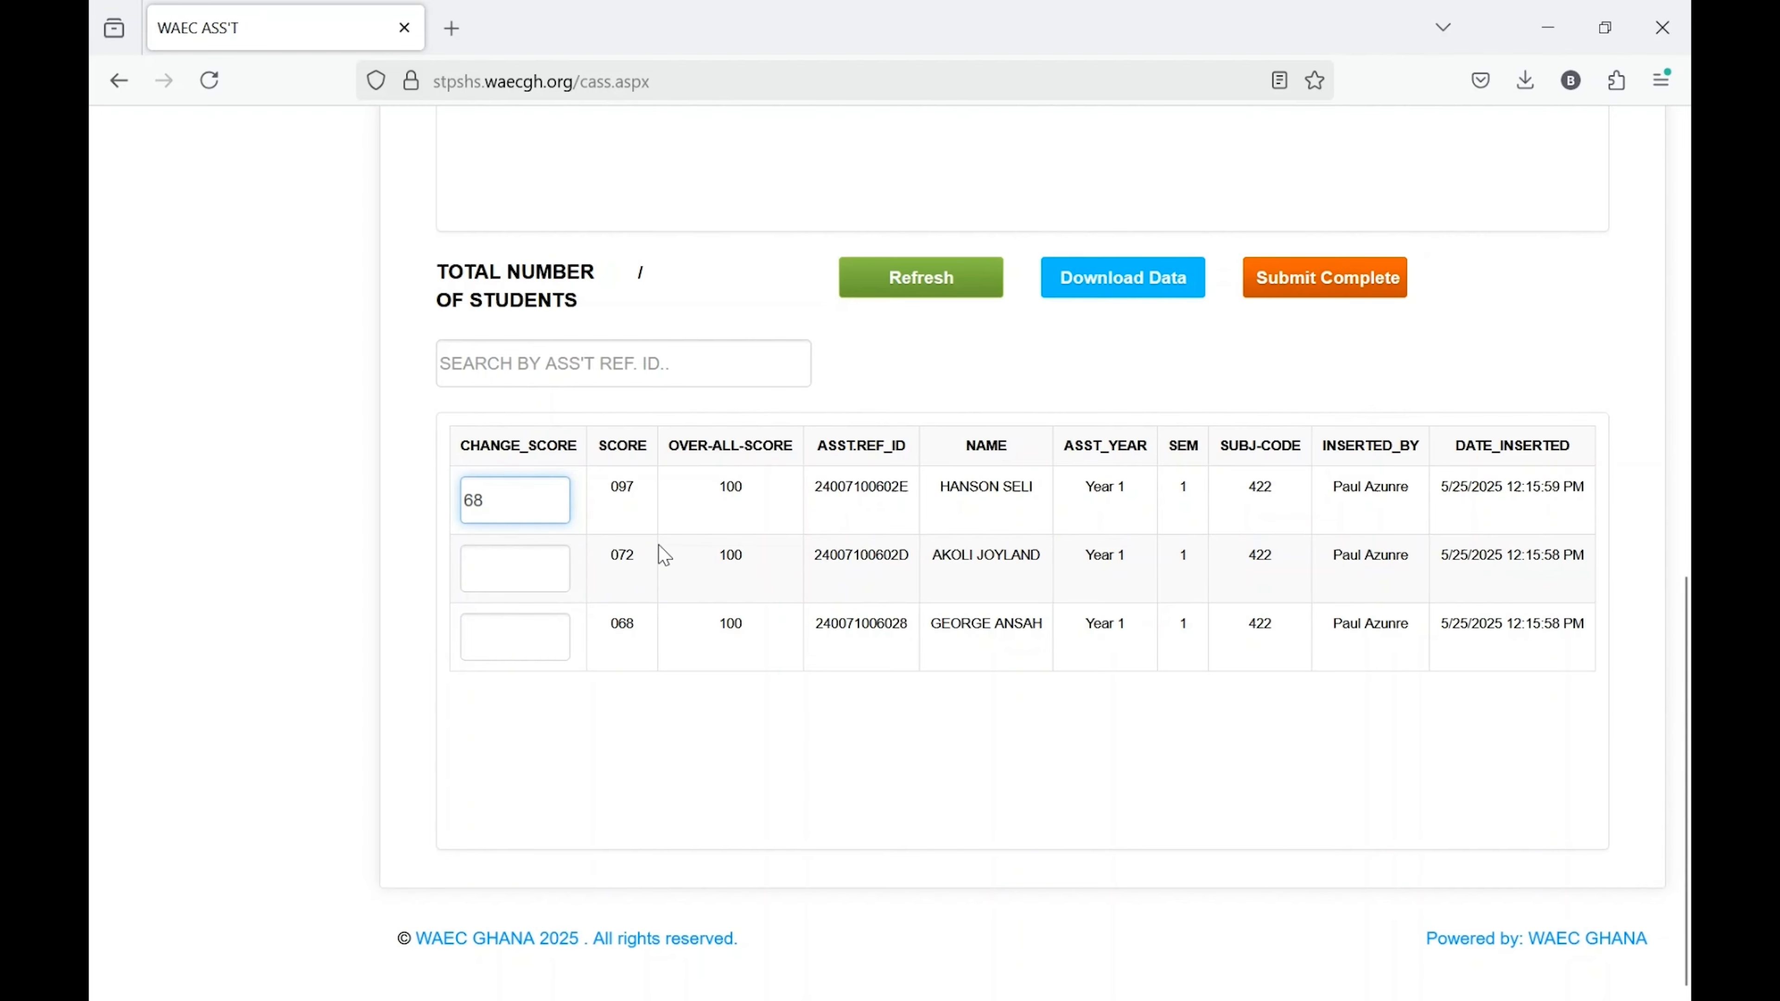
key("Return")
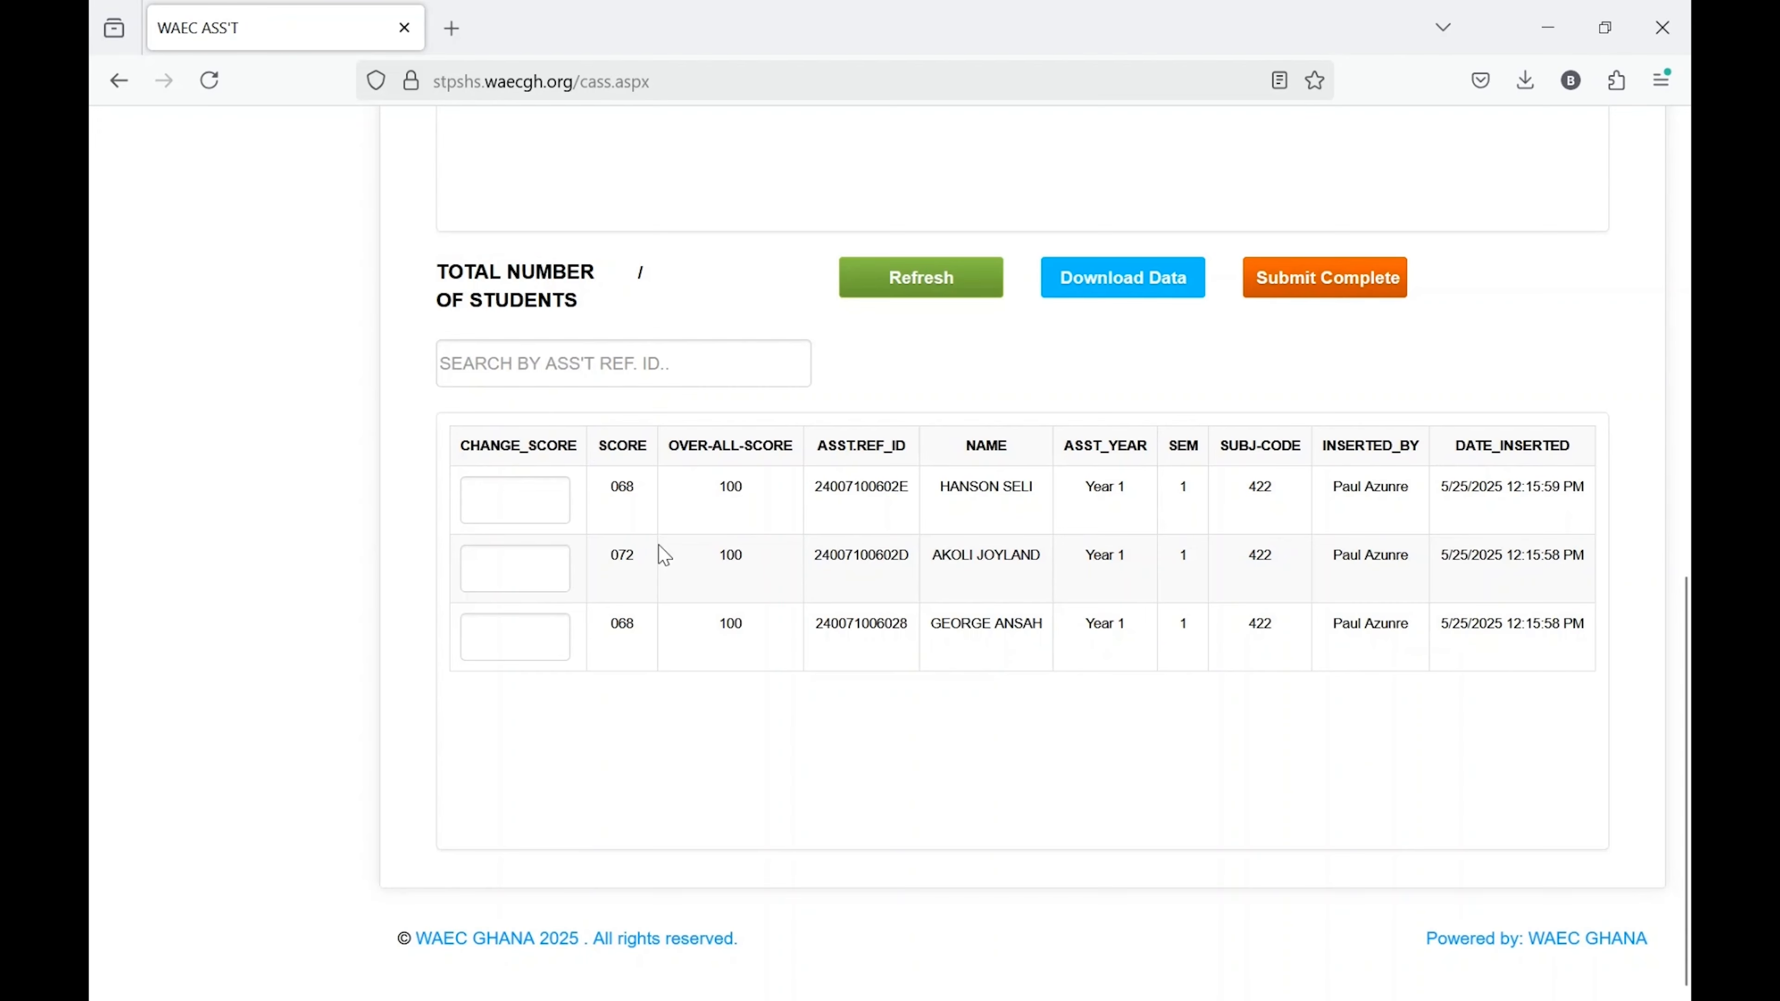
double_click(620, 487)
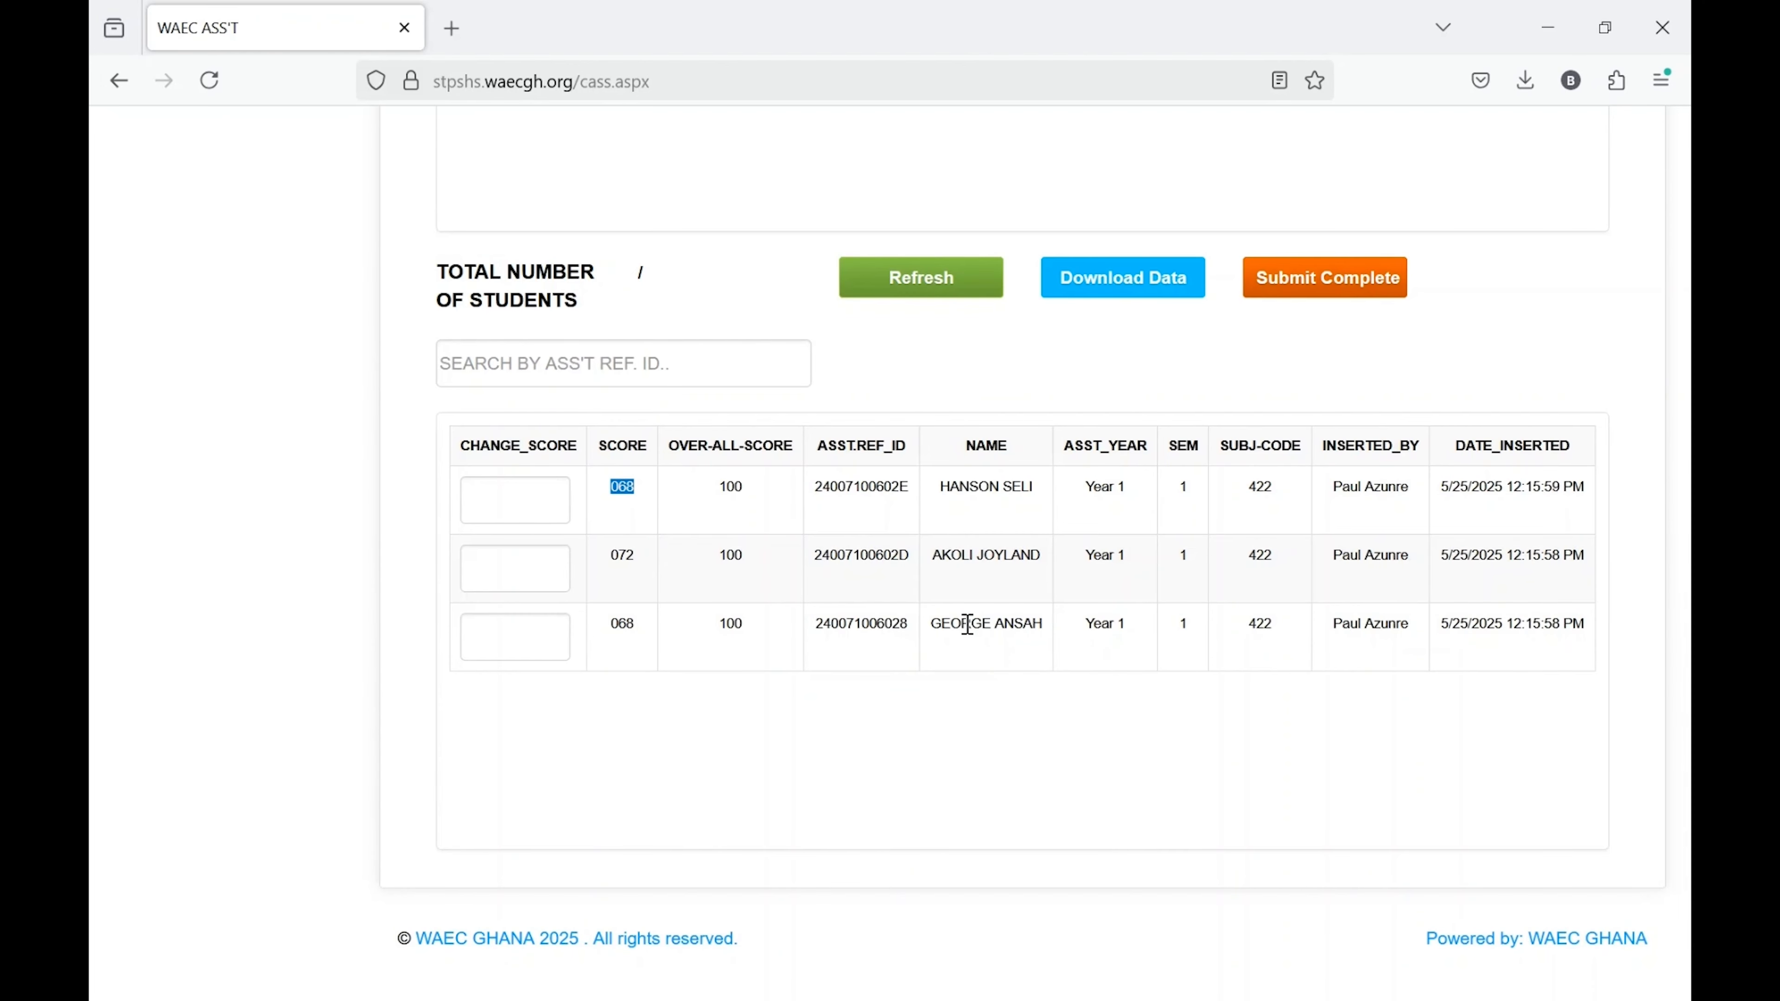
left_click(913, 603)
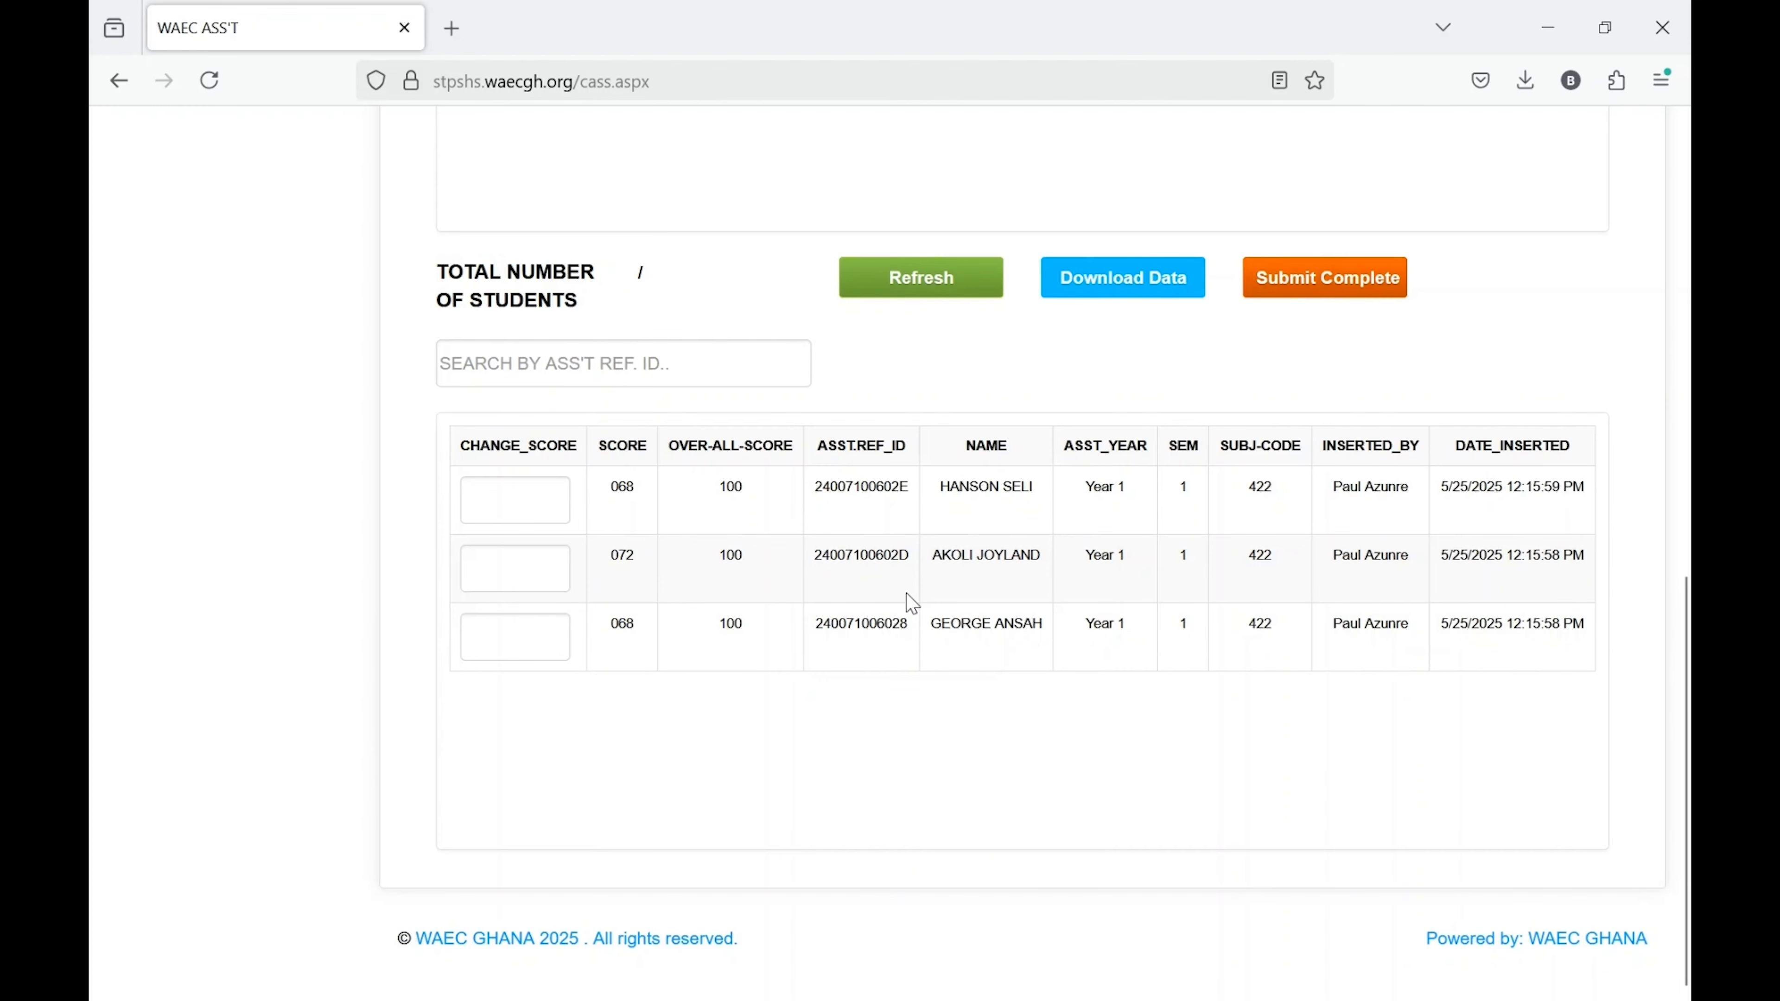